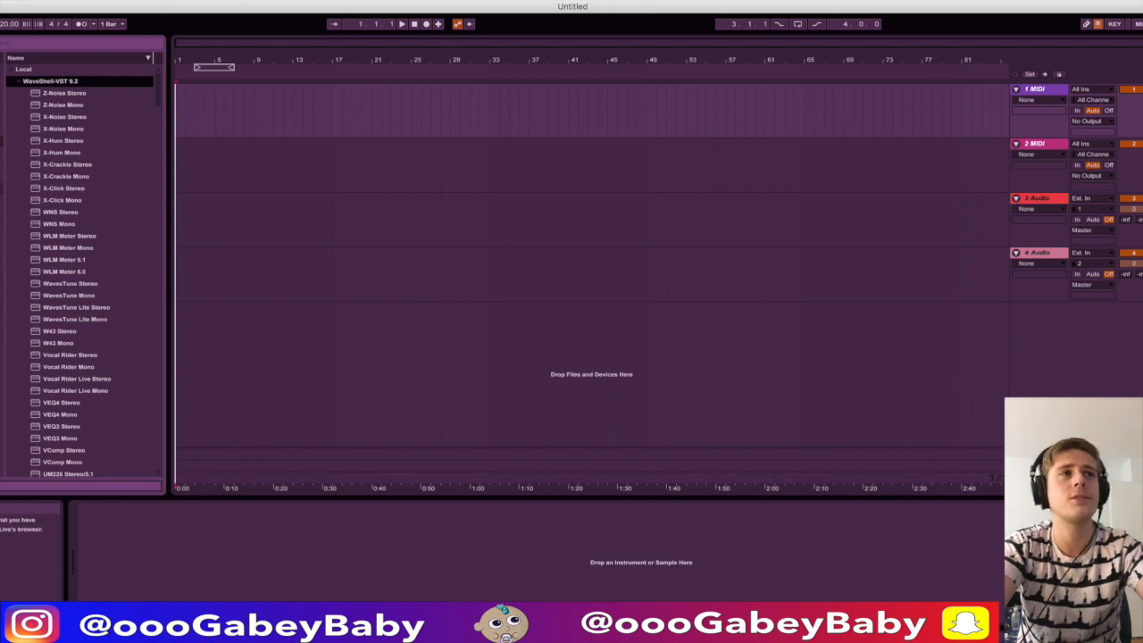
- Load a Drum Rack instrument onto the first MIDI track
left_click(3, 93)
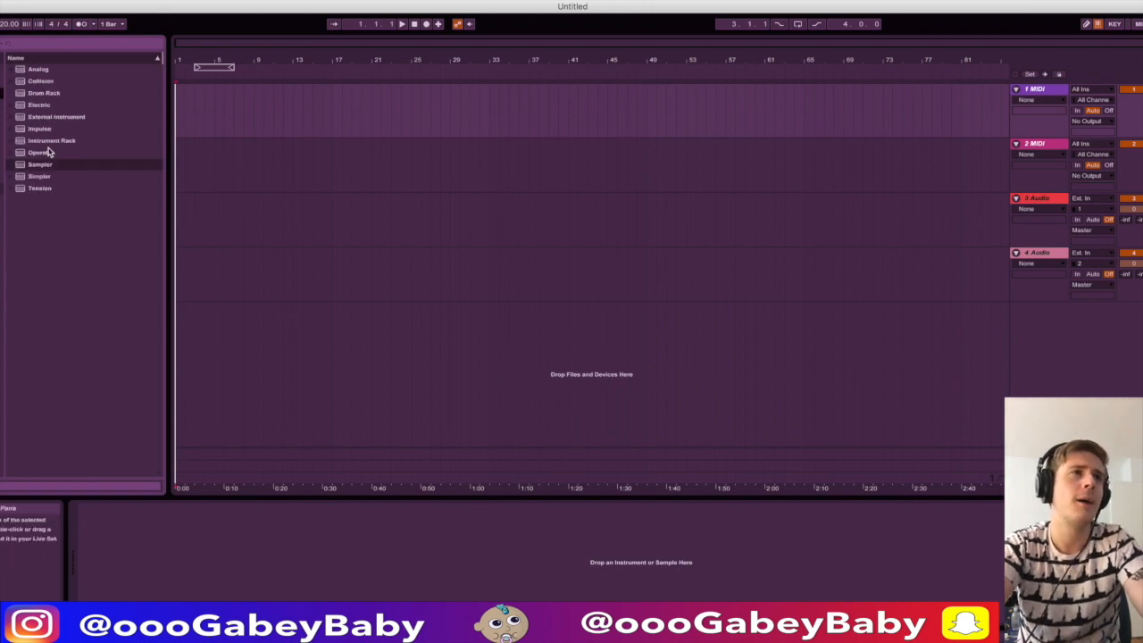
left_click_drag(46, 93, 240, 125)
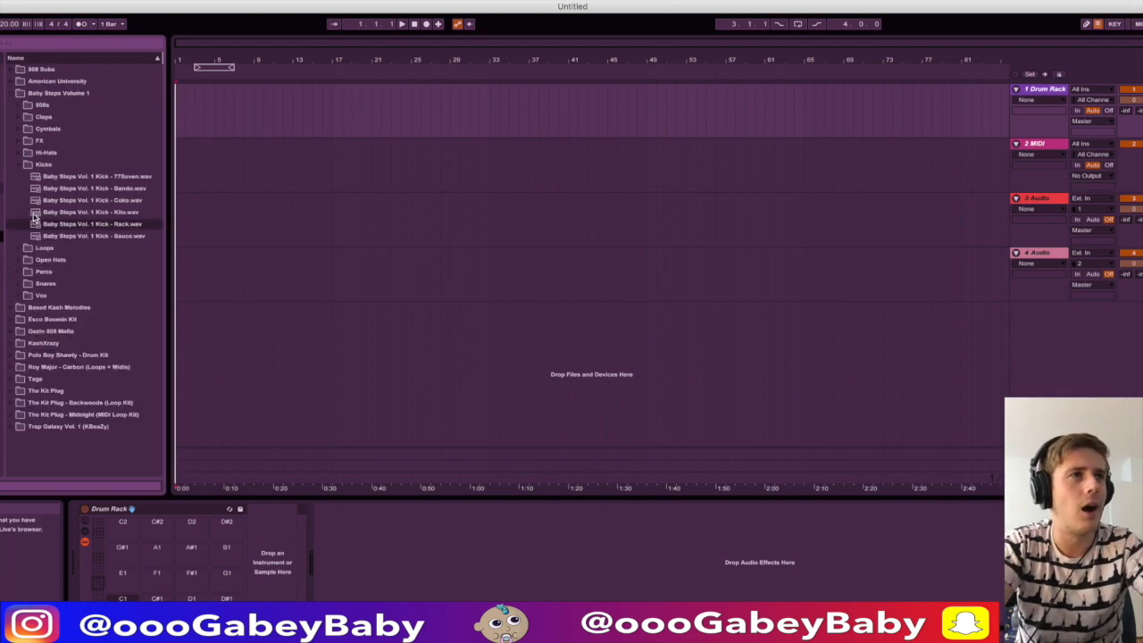
- Audition samples in the Baby Steps Volume 1 Loops folder and place the Murda Gang loop at bar 1 of the 4 Audio track
left_click(19, 167)
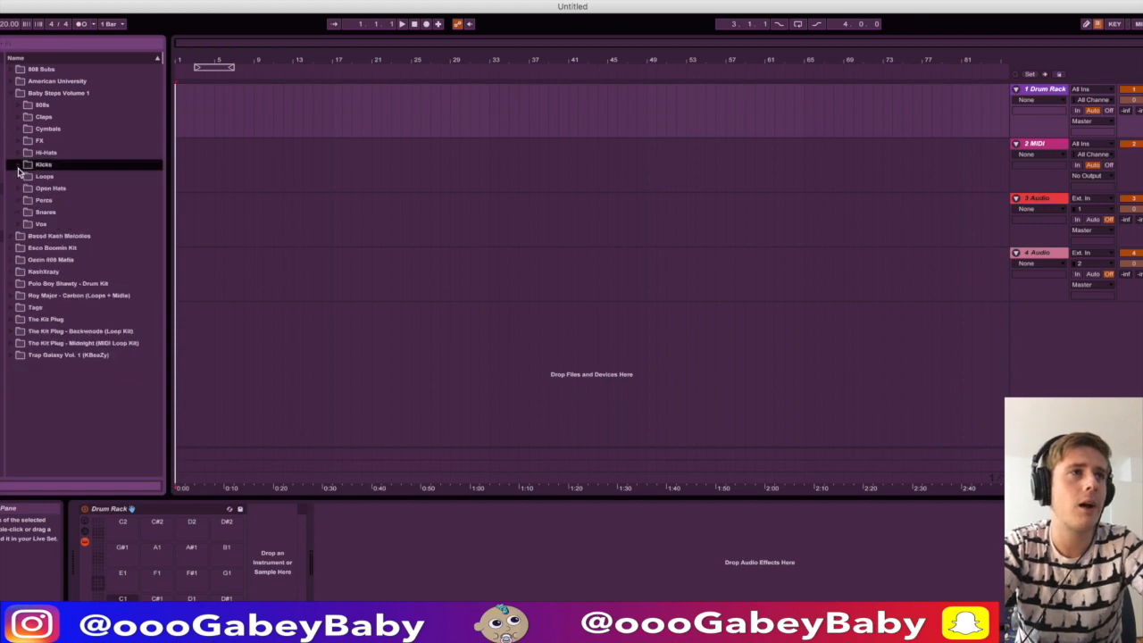
left_click(13, 179)
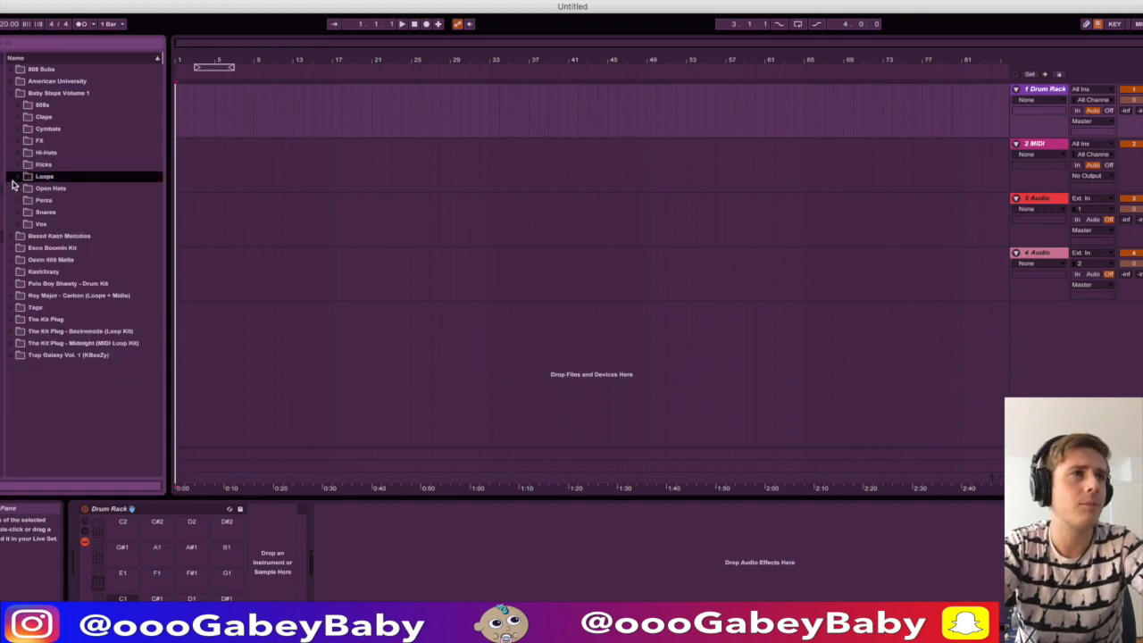
left_click(14, 181)
left_click(67, 319)
left_click(123, 368)
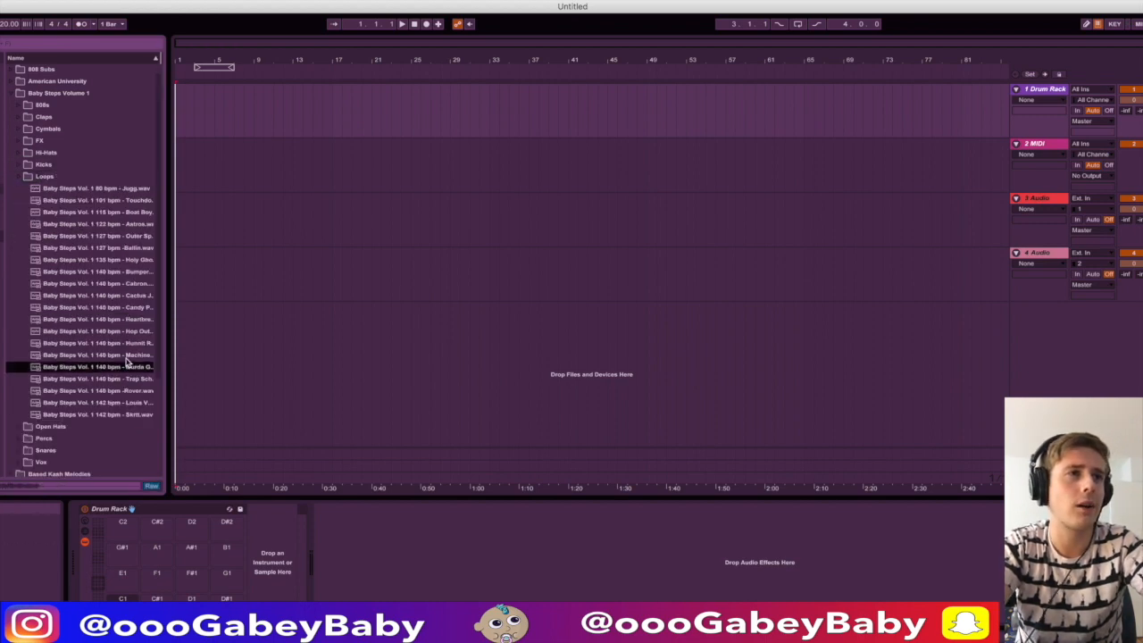
key("Down")
key("Down")
key("Down")
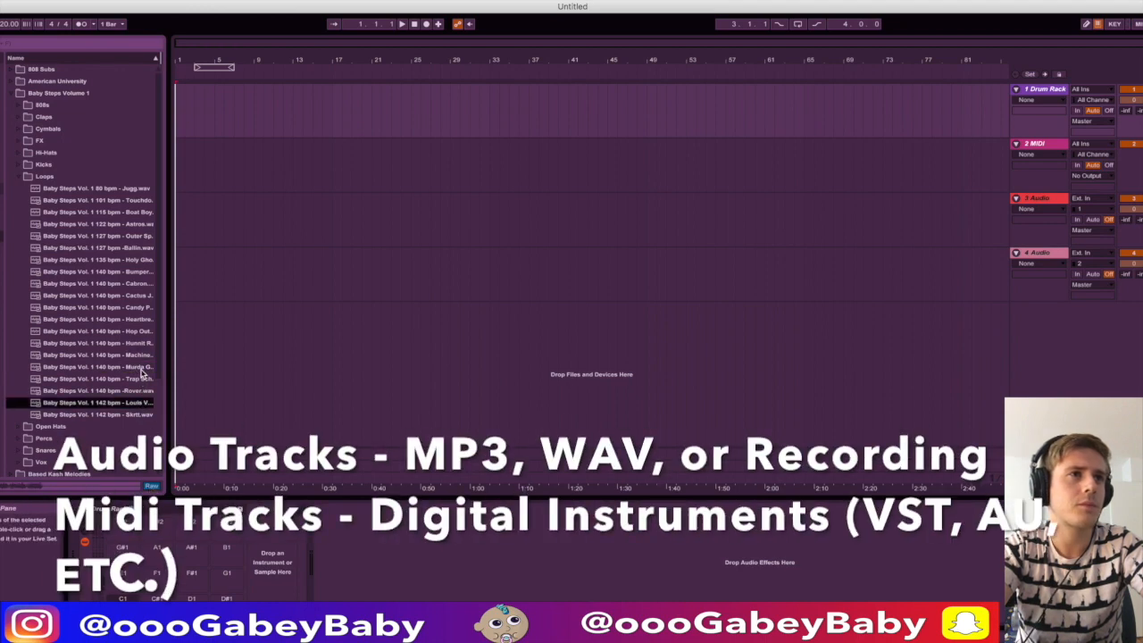
left_click(140, 367)
left_click_drag(164, 292, 178, 131)
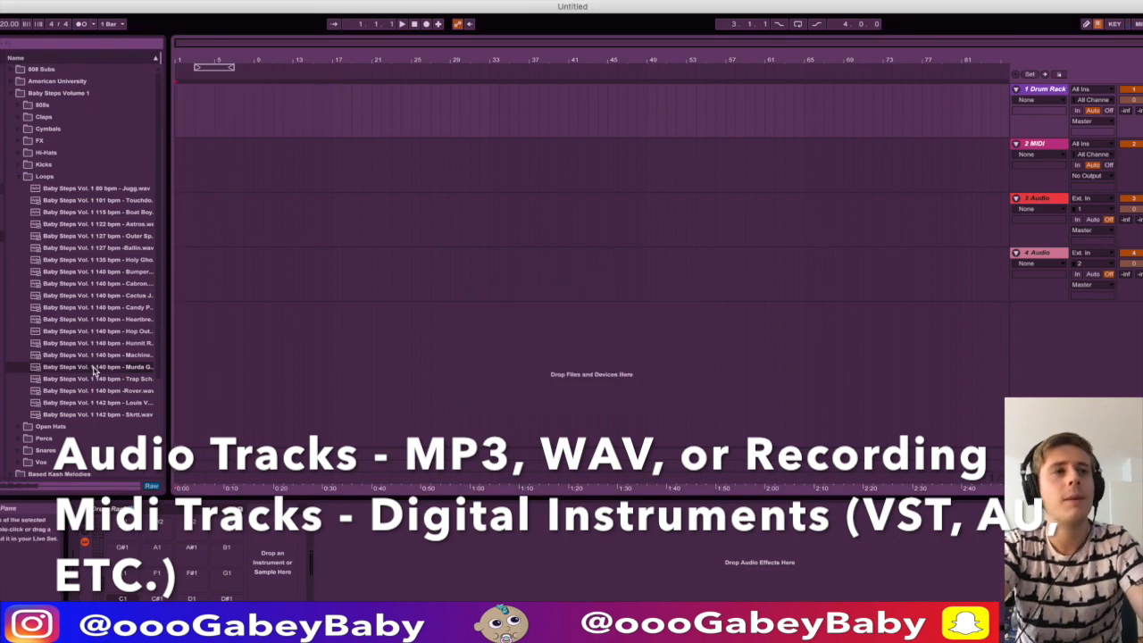
left_click_drag(93, 370, 178, 298)
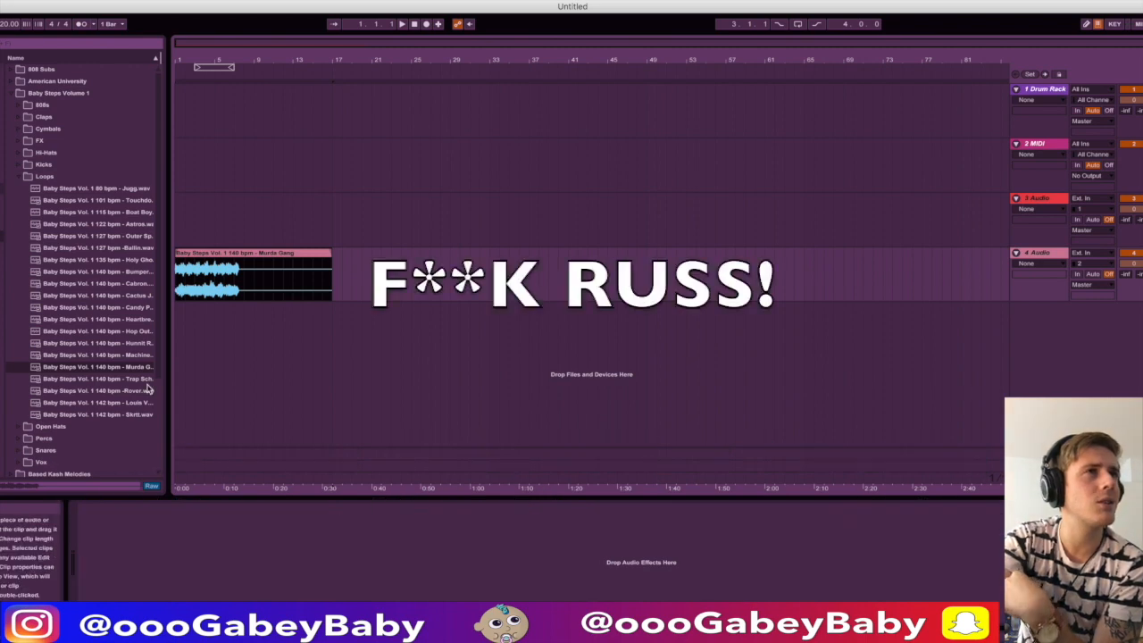
- Set the project tempo to 150 BPM
left_click(11, 27)
type("1450")
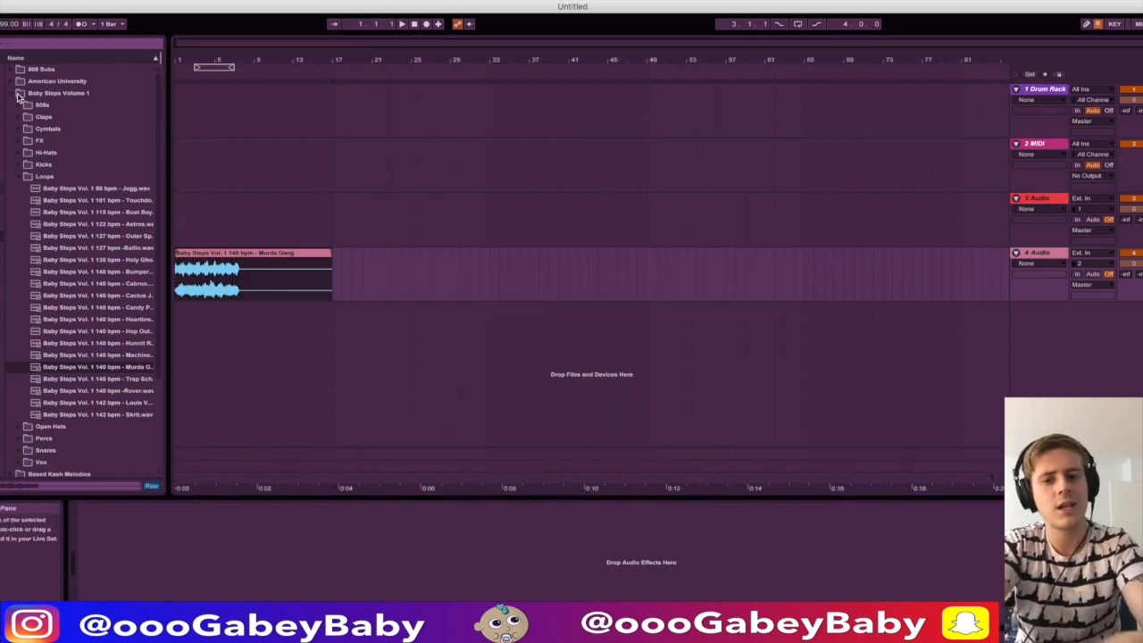
- Turn off warping for the Murda Gang clip and remove its silent part from bar 9 on
double_click(290, 254)
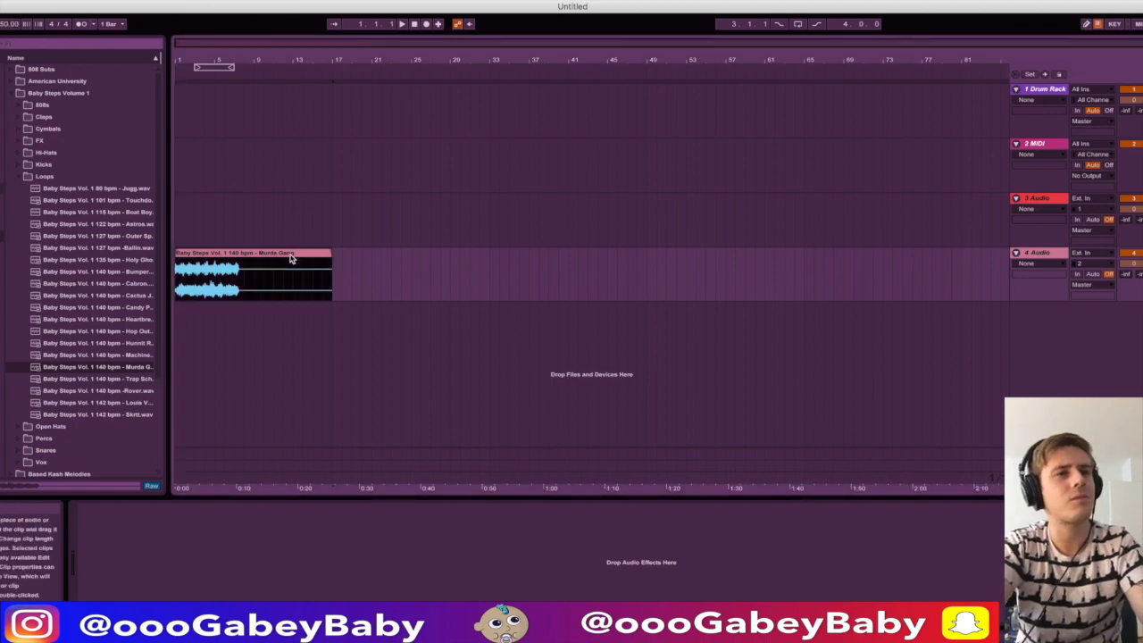
left_click(202, 521)
left_click_drag(368, 252, 272, 264)
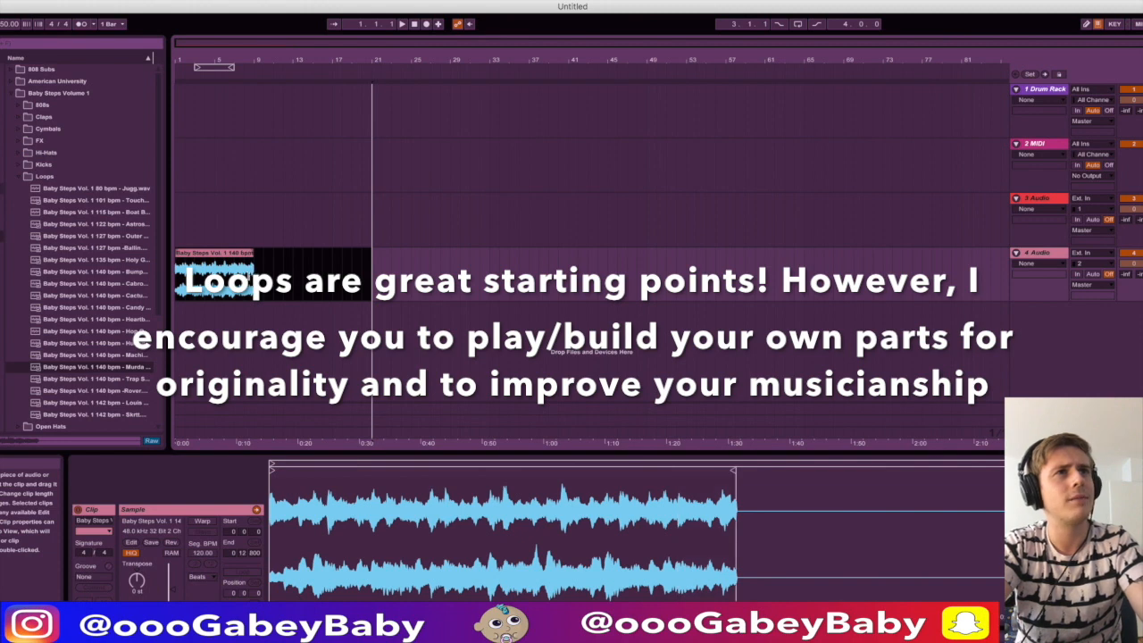
- Play the trimmed loop and duplicate its clip directly after itself, filling bars 9 to 17
left_click(243, 271)
left_click(202, 253)
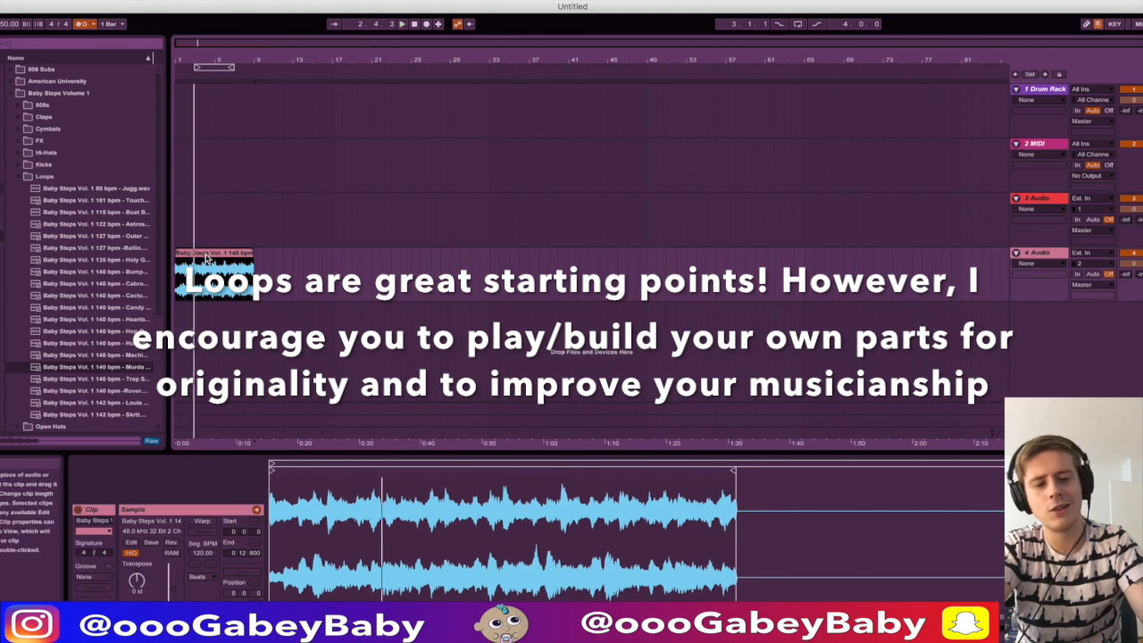
key("super+d")
key("space")
- Enable a 16-bar playback loop over both clips, starting at bar 1, and play it with the metronome off
left_click_drag(218, 69, 333, 69)
left_click(28, 181)
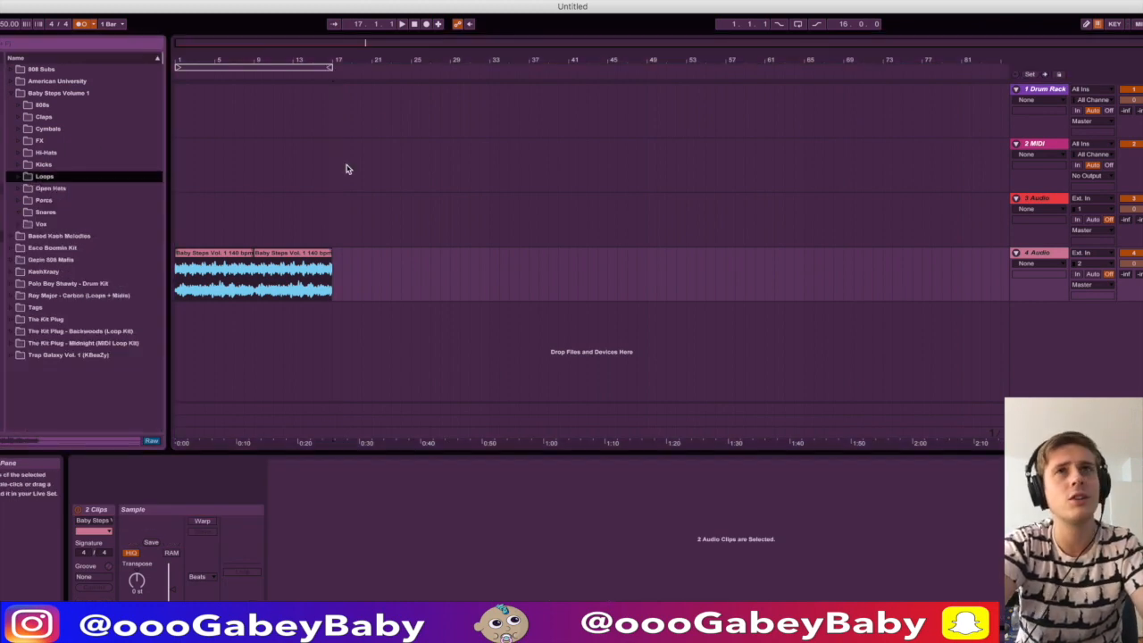
left_click(798, 25)
key("space")
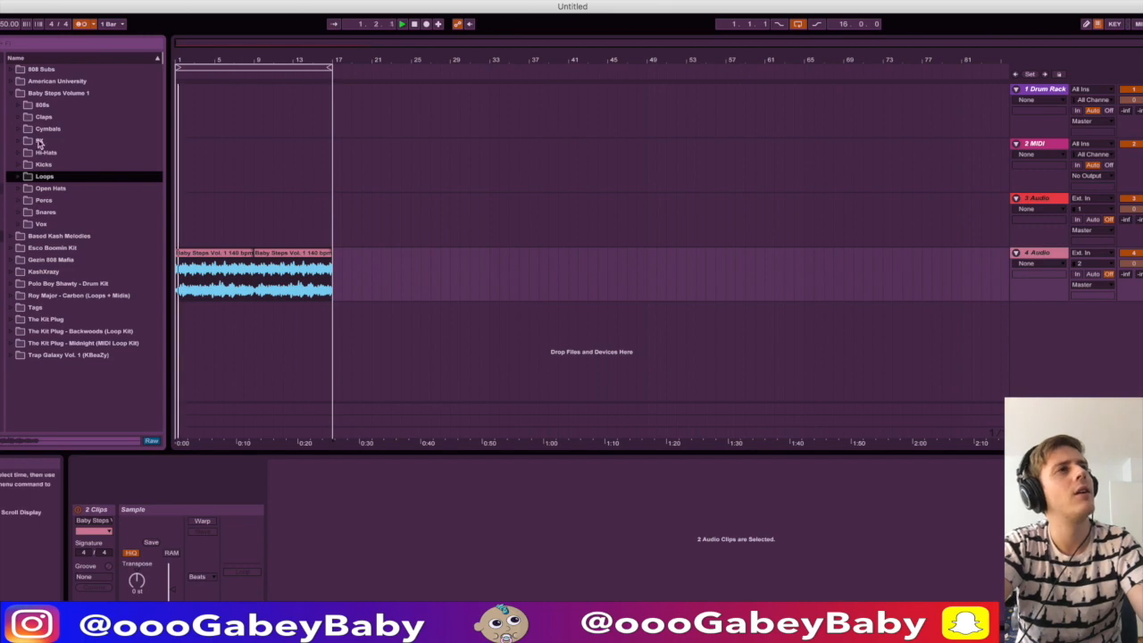
left_click(81, 24)
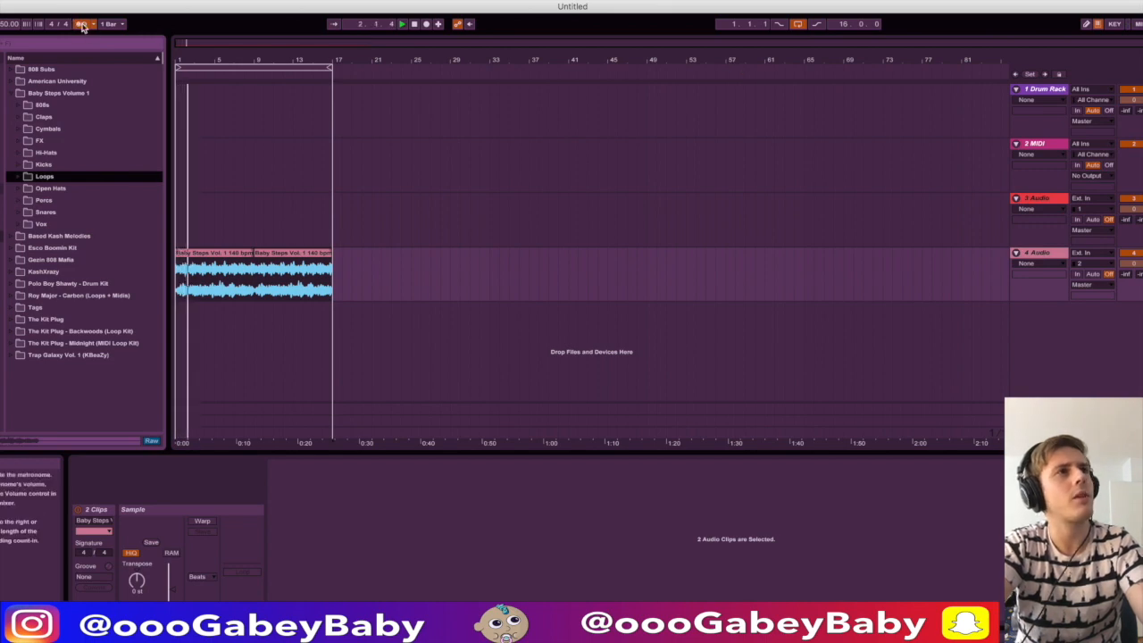
- Add a Drum Rack on a new track and load the Clap - Pliugg sample from the Claps folder onto its C#1 pad
left_click(1, 80)
left_click_drag(55, 83, 316, 413)
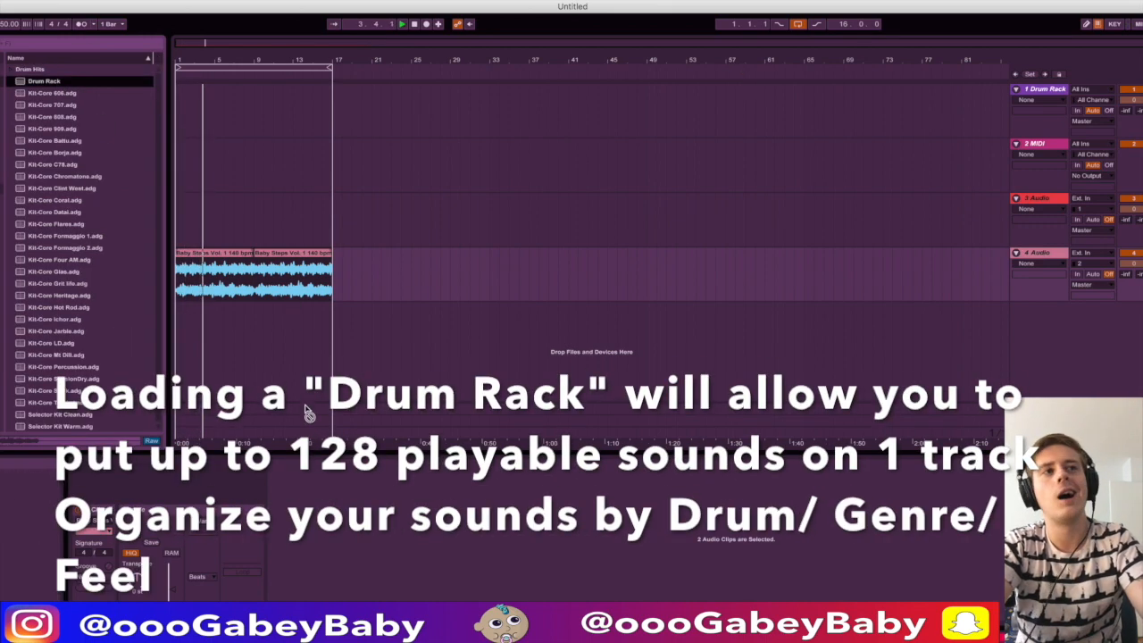
left_click(4, 237)
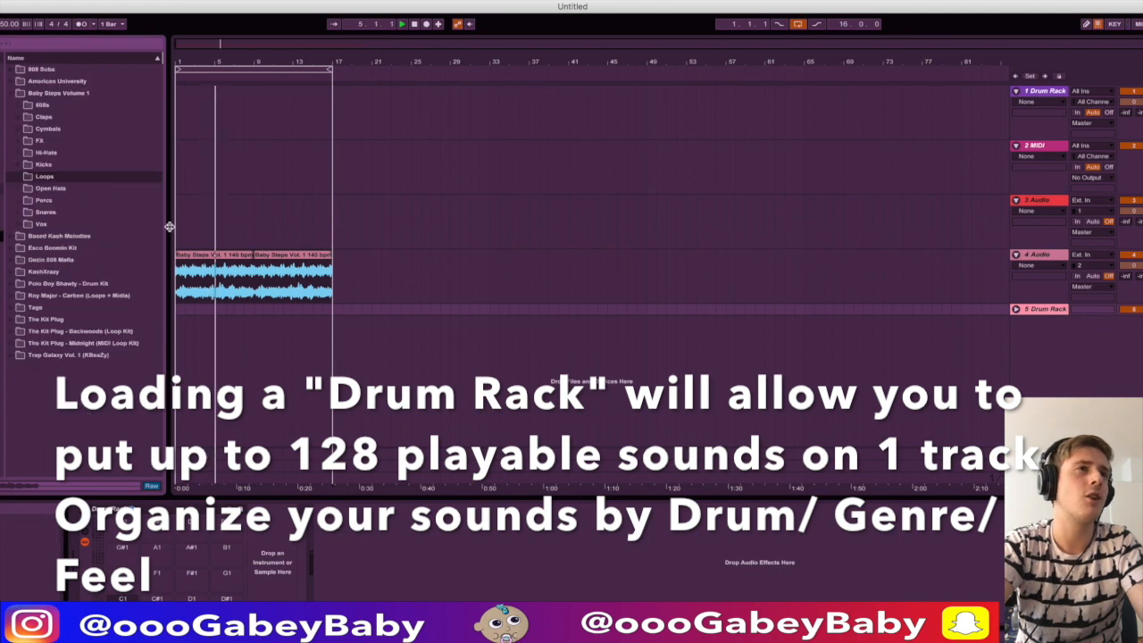
left_click(19, 116)
left_click(101, 201)
left_click(117, 235)
key("Up")
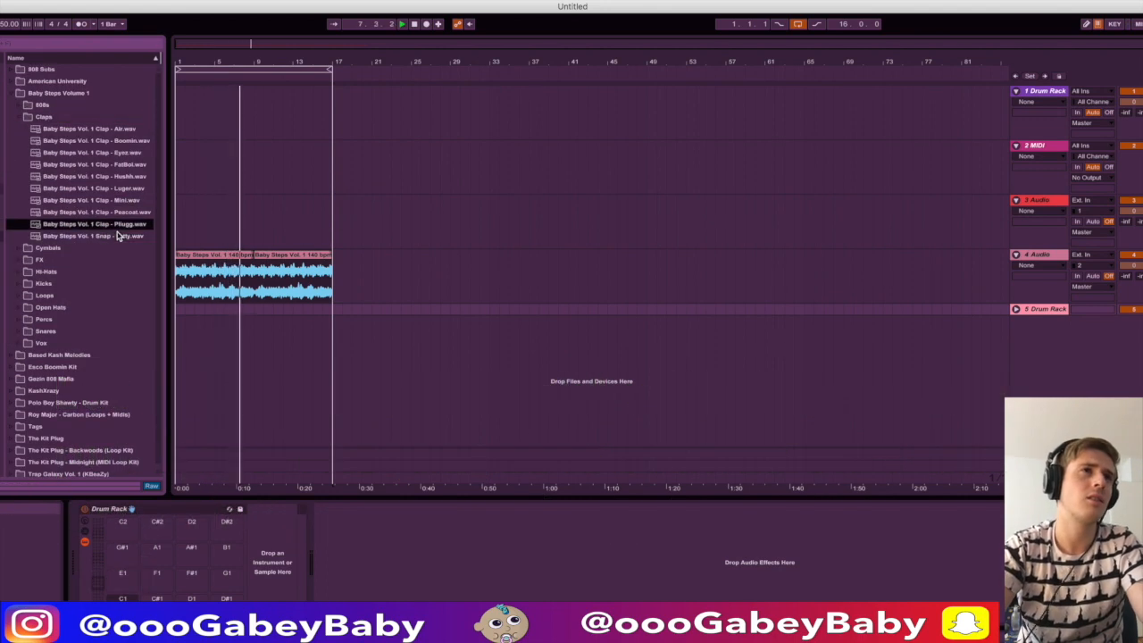
left_click_drag(121, 225, 157, 596)
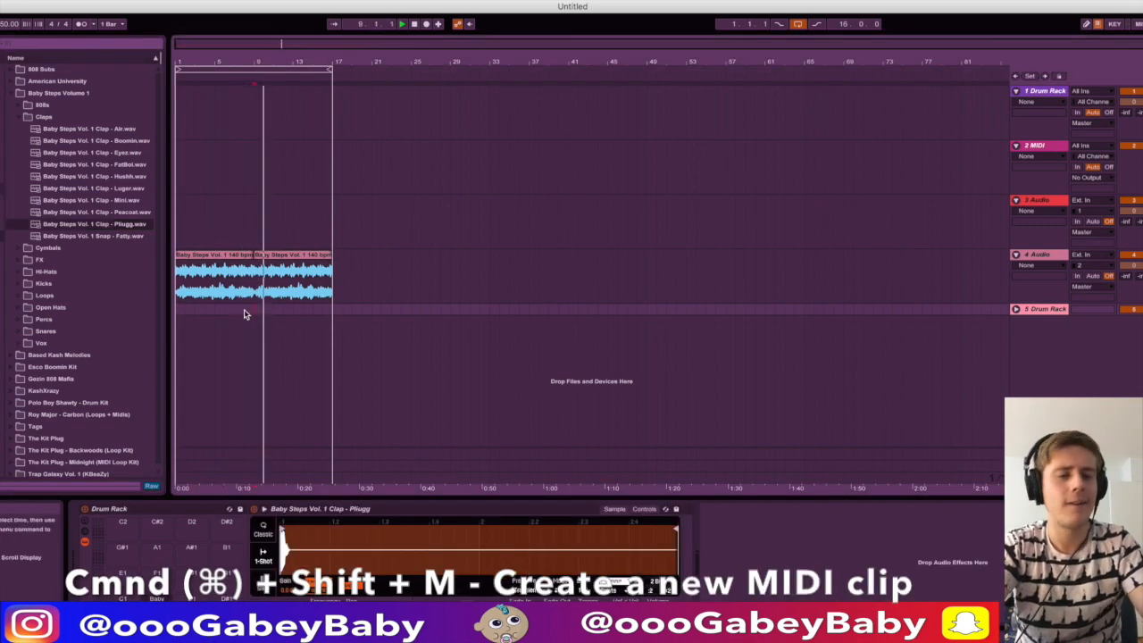
- Create an empty MIDI clip over bars 1 to 9 on the 5 Drum Rack track and open its note editor
left_click_drag(250, 310, 174, 309)
key("super+shift+m")
key("super+shift+m")
double_click(209, 309)
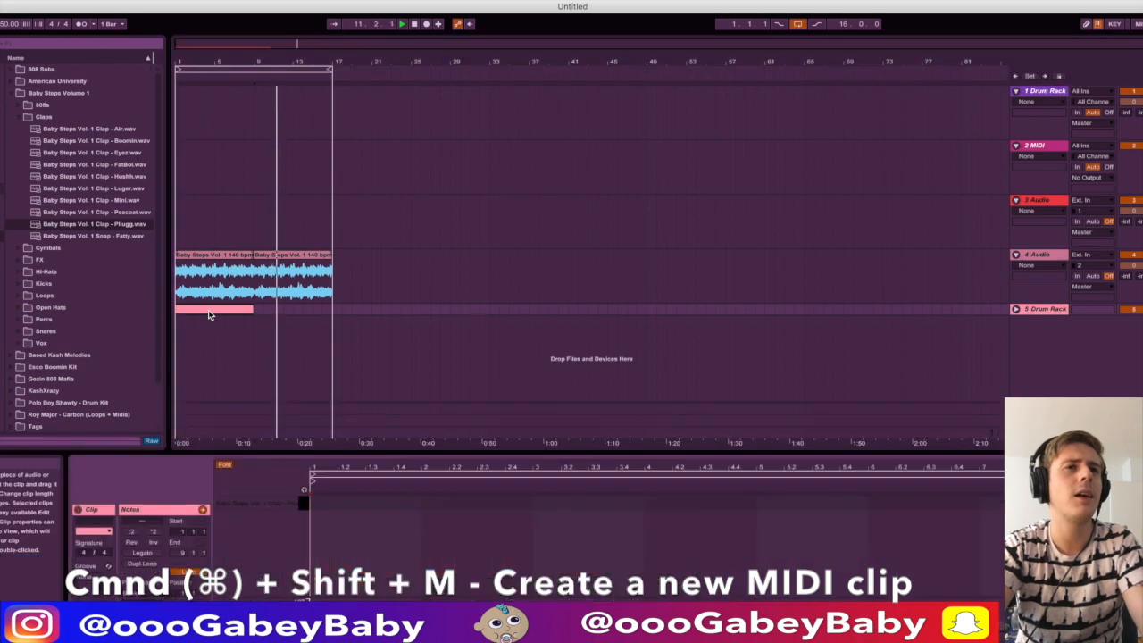
- Add a clap note on beat 3 of the first bar and repeat it on beat 3 of every bar in the clip
double_click(370, 506)
left_click_drag(421, 506, 221, 511)
key("super+d")
key("super+d")
key("super+d")
key("super+d")
key("super+d")
key("super+d")
key("super+d")
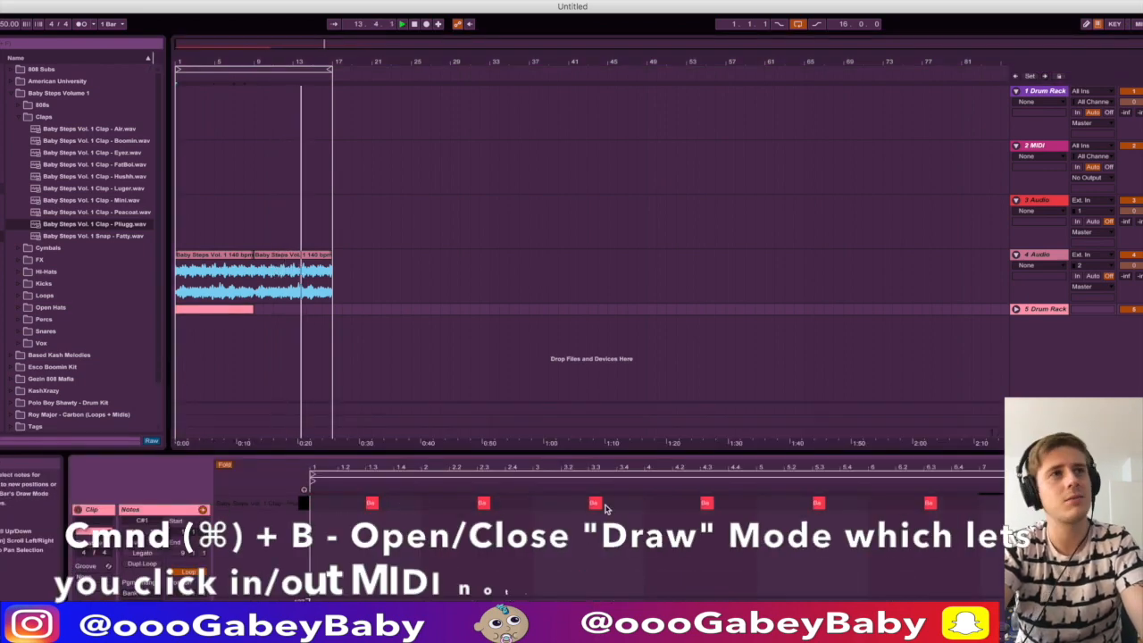
- Duplicate the clap clip and consolidate both copies into one 16-bar clip
left_click(241, 314)
key("super+d")
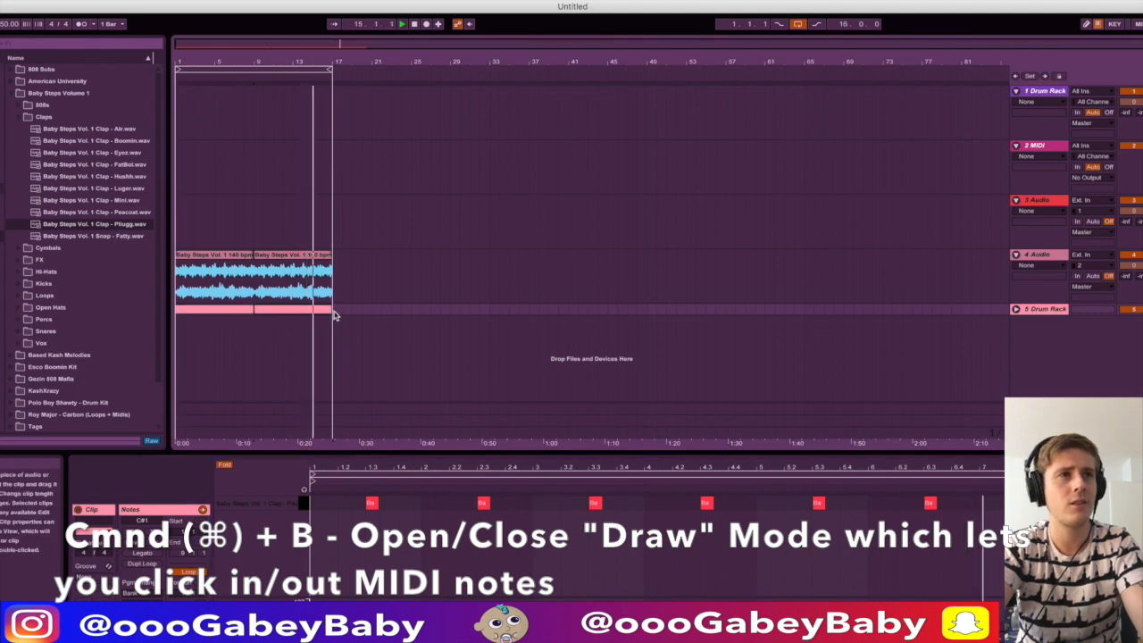
key("super+j")
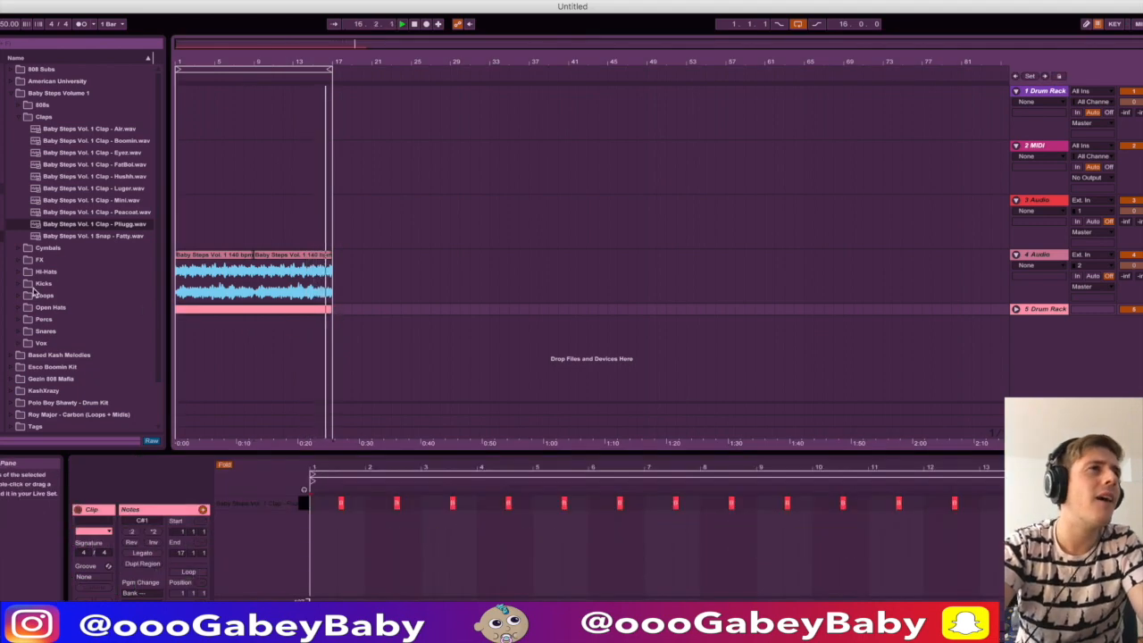
- Add a Sampler on a new track and load the Hat - Jip sample from the Hi-Hats folder into it
left_click(1, 93)
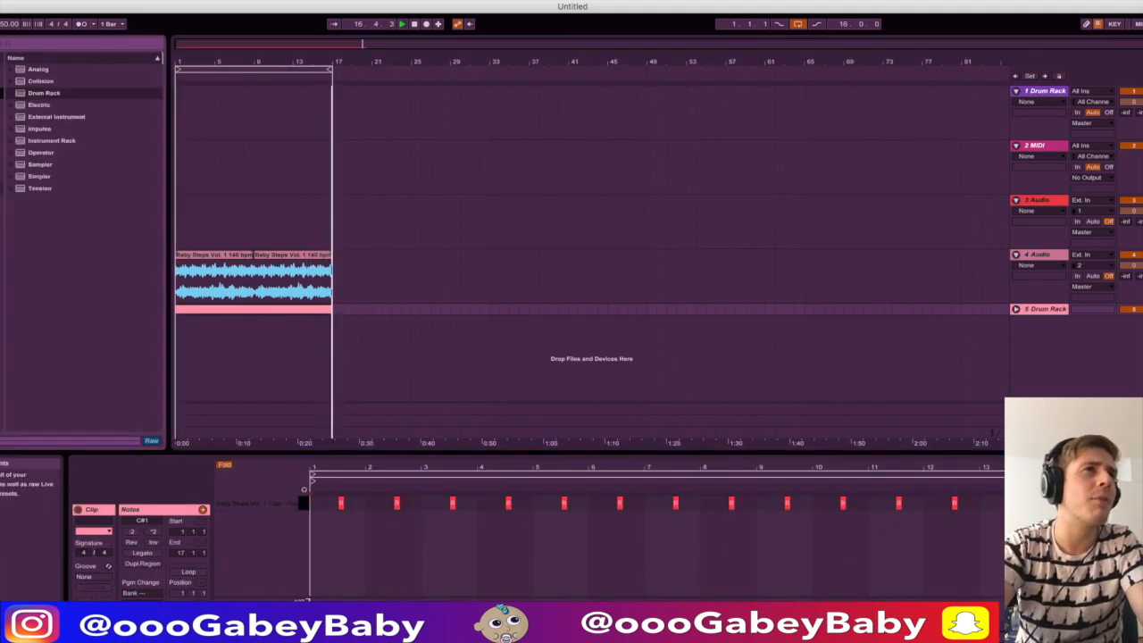
left_click(40, 165)
left_click_drag(197, 336, 200, 339)
left_click(1, 236)
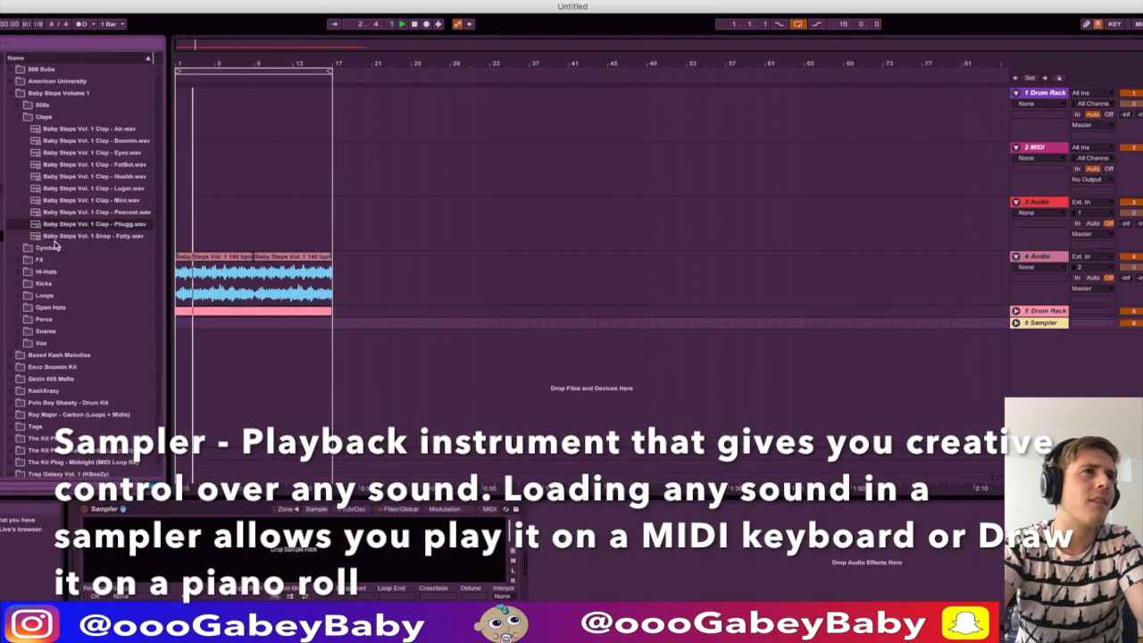
left_click(18, 117)
left_click(20, 152)
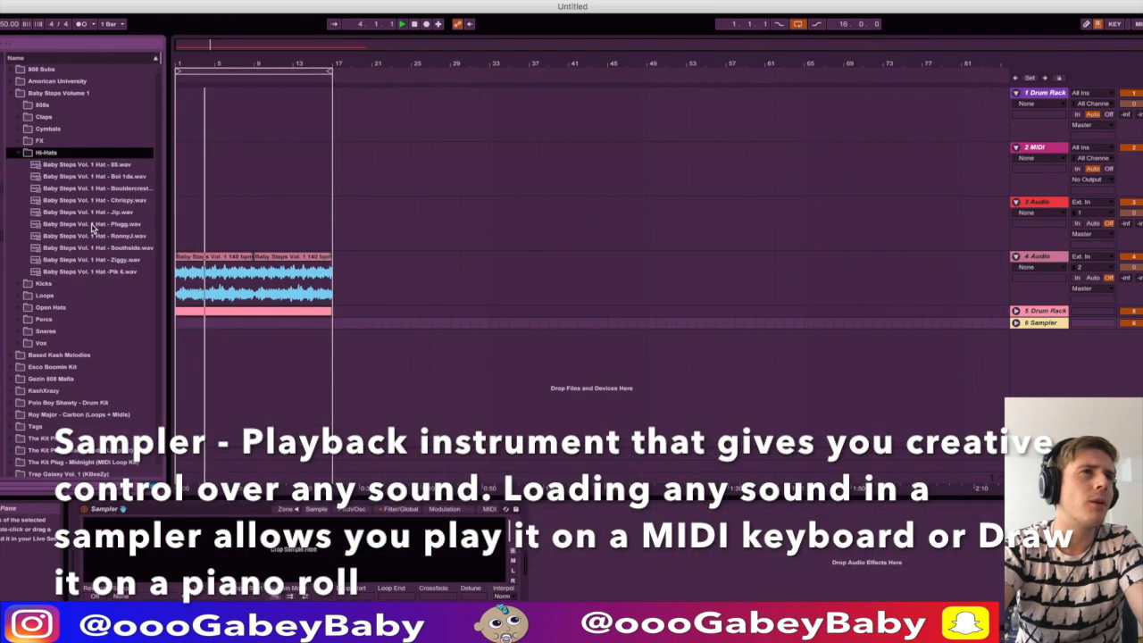
left_click(89, 213)
left_click_drag(81, 212, 257, 544)
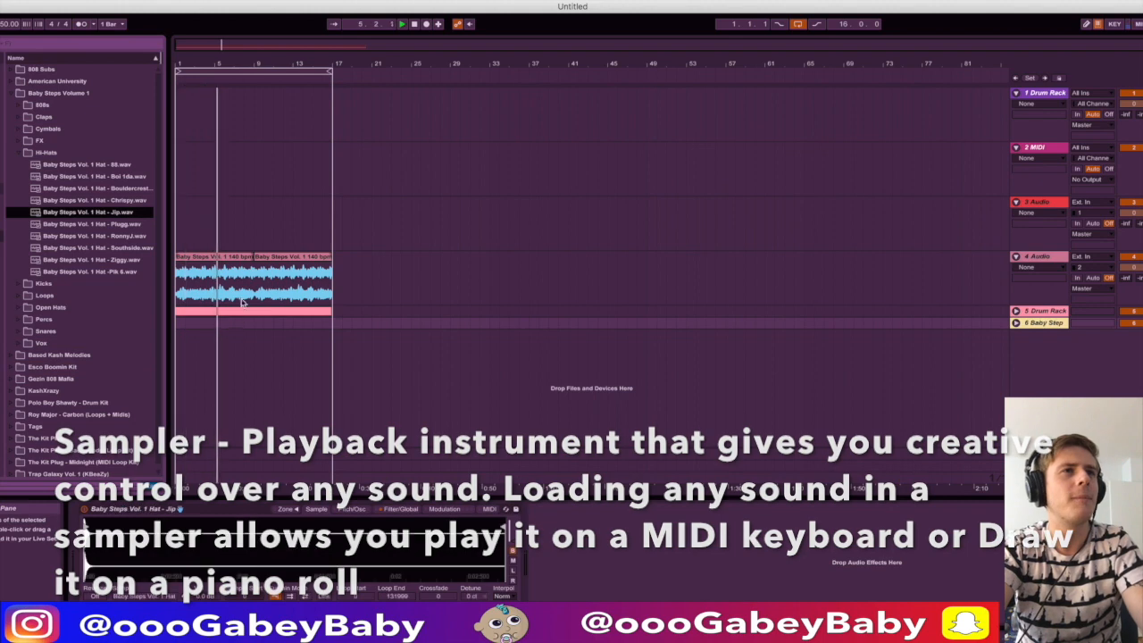
- Create a MIDI clip over bars 1 to 17 on the hi-hat sampler track and open its piano roll
left_click_drag(178, 325, 339, 343)
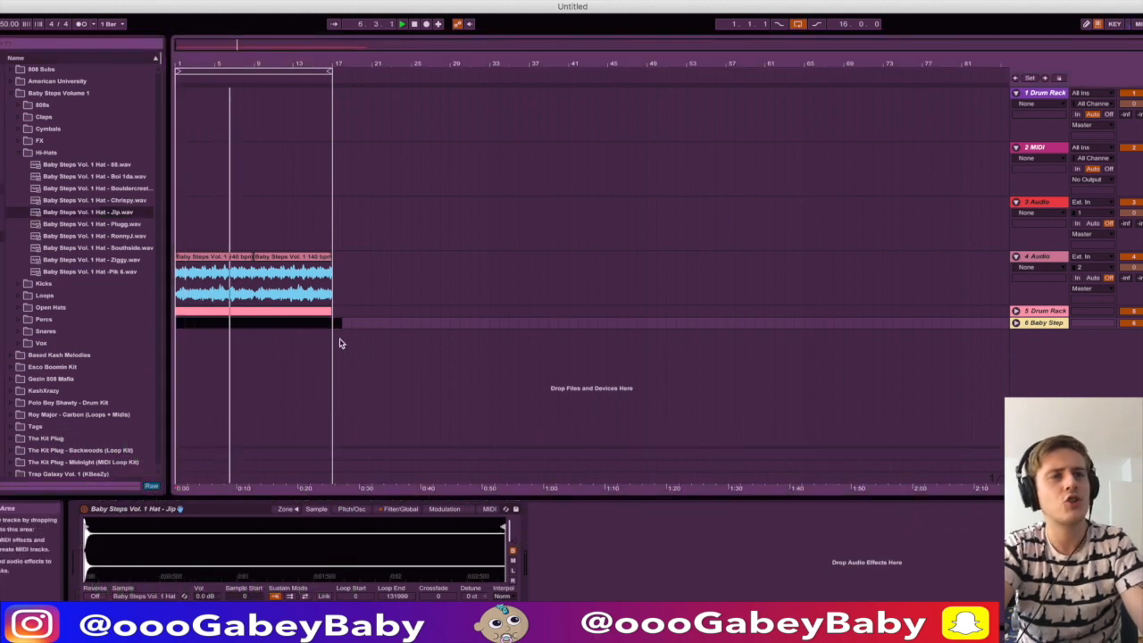
key("super+shift+m")
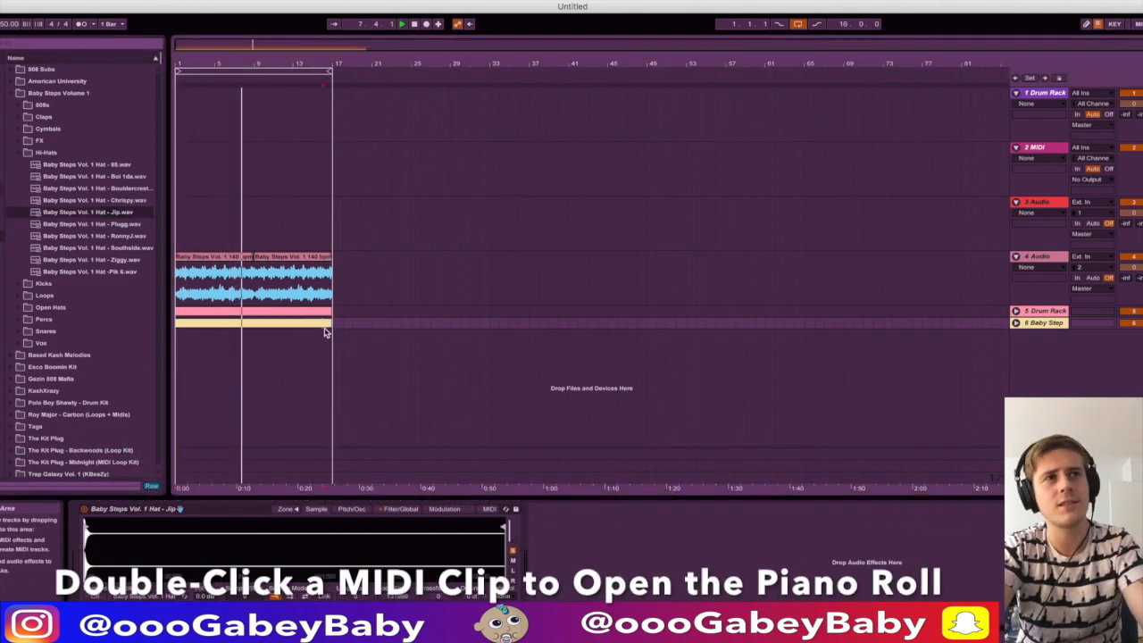
double_click(324, 324)
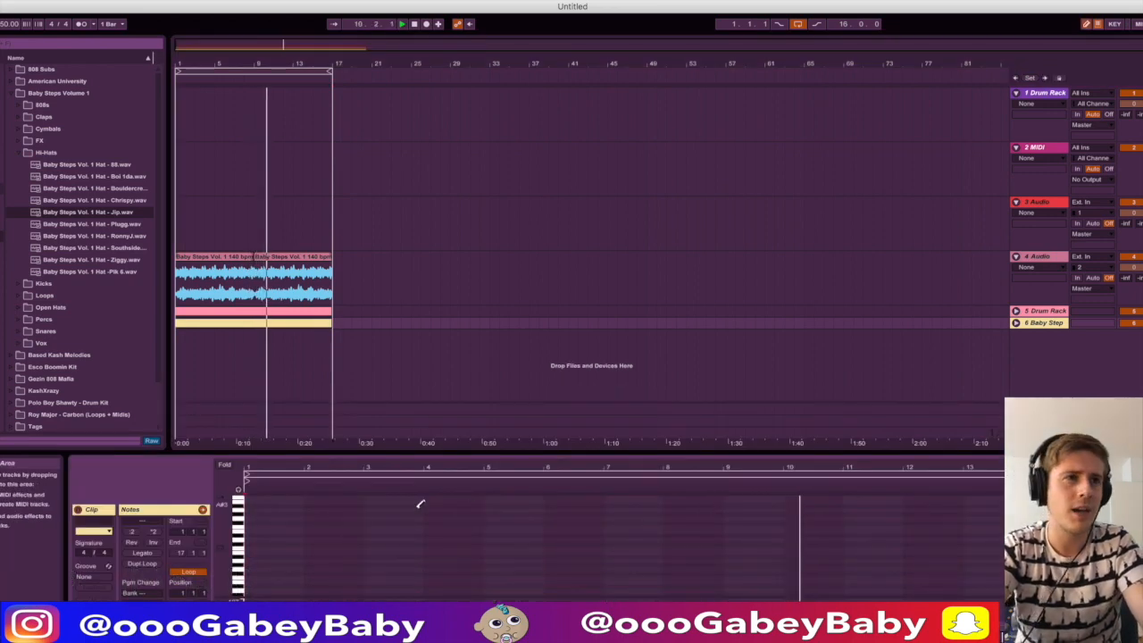
- Draw a continuous row of hi-hat notes at B2 across the clip and select all of them
left_click_drag(250, 551, 1003, 592)
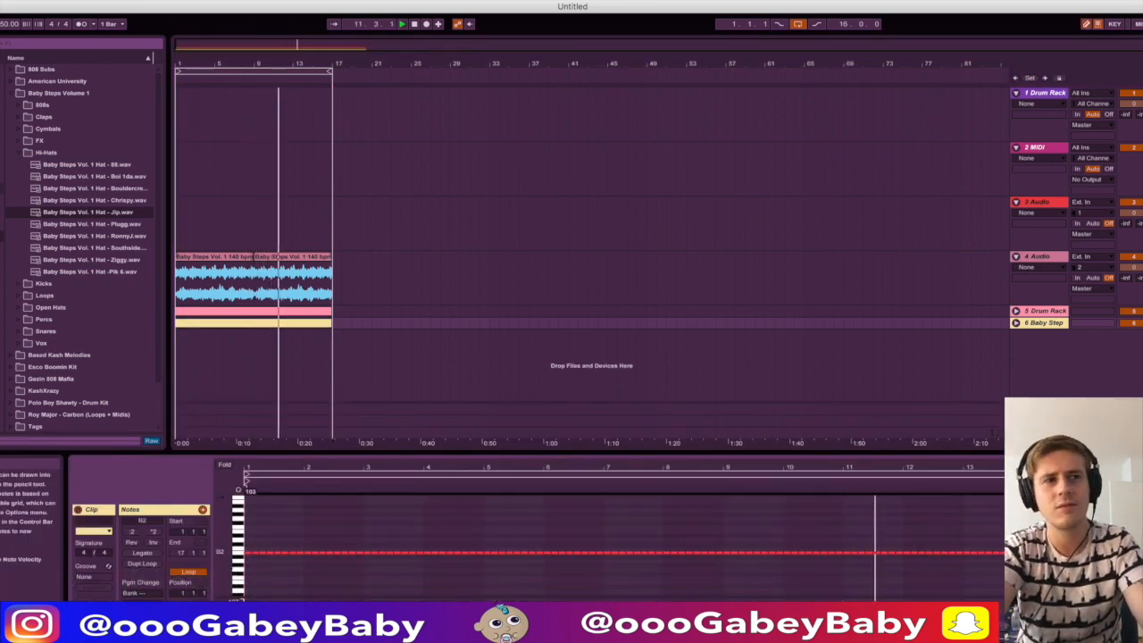
key("super+a")
scroll(307, 542, "down", 2)
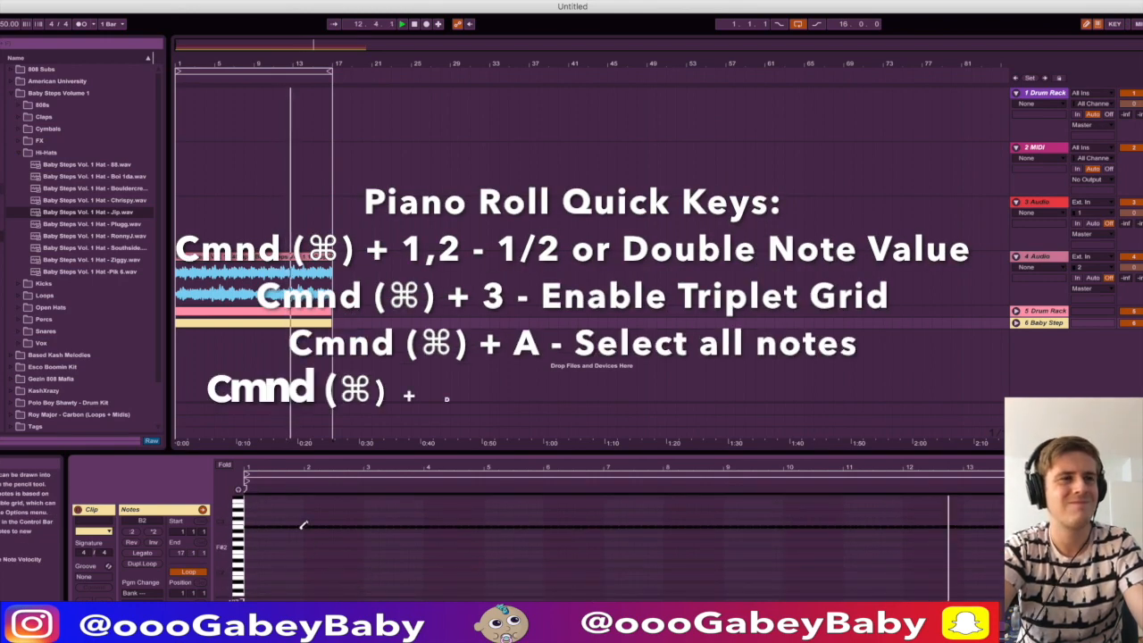
- Add short hi-hat rolls and pitched accent notes between C#2 and D#3 around the B2 row in bars 1 to 4
left_click_drag(257, 467, 268, 545)
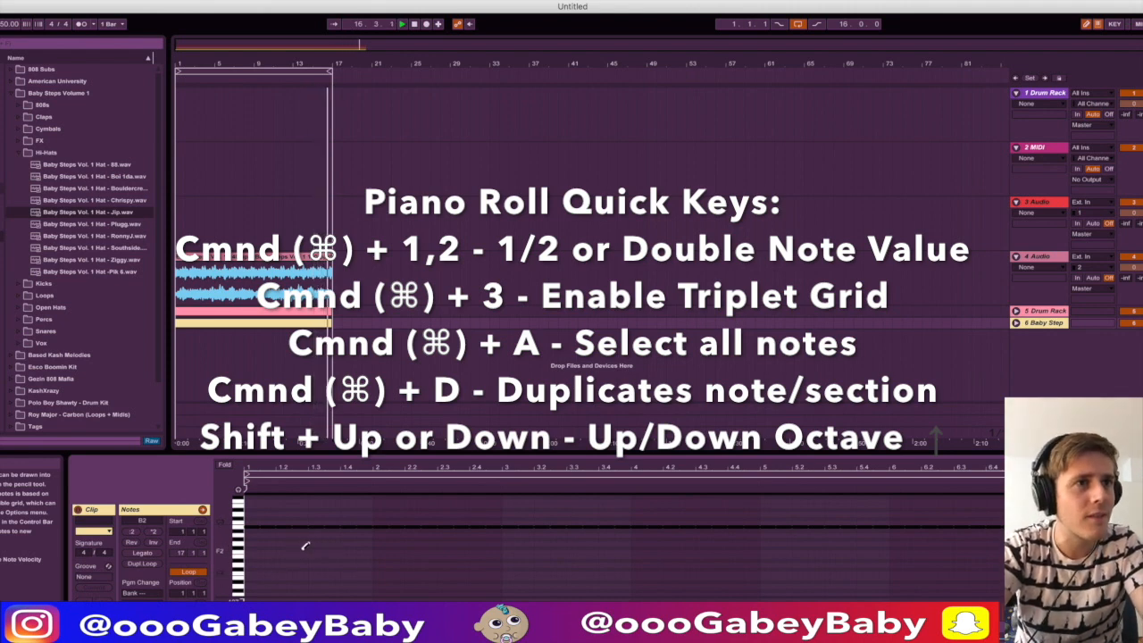
key("super+shift+z")
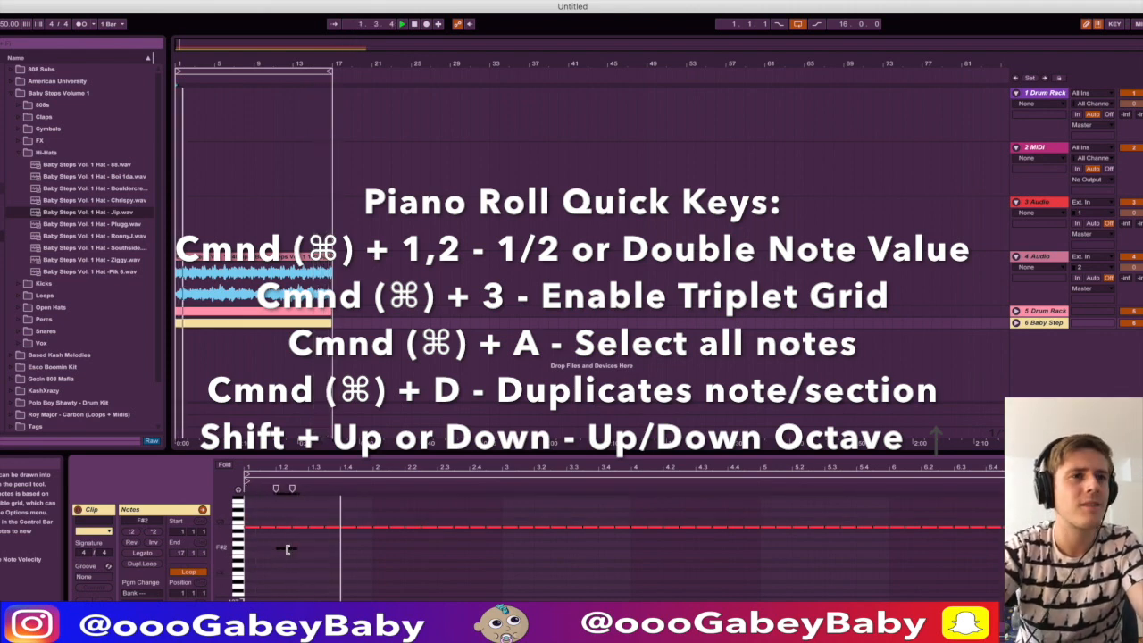
key("space")
key("space")
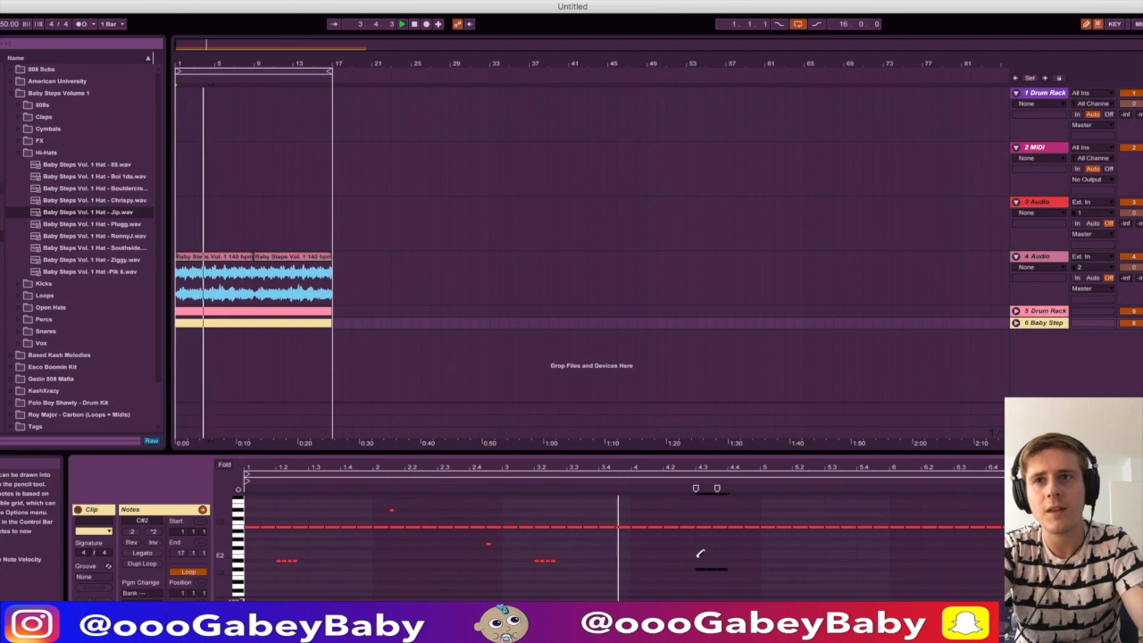
key("space")
key("space")
- Remove the B2 hi-hat note at beat 1.3 and rework the B2 notes around beats 1.4 and 3.4
left_click(322, 525)
left_click(319, 526)
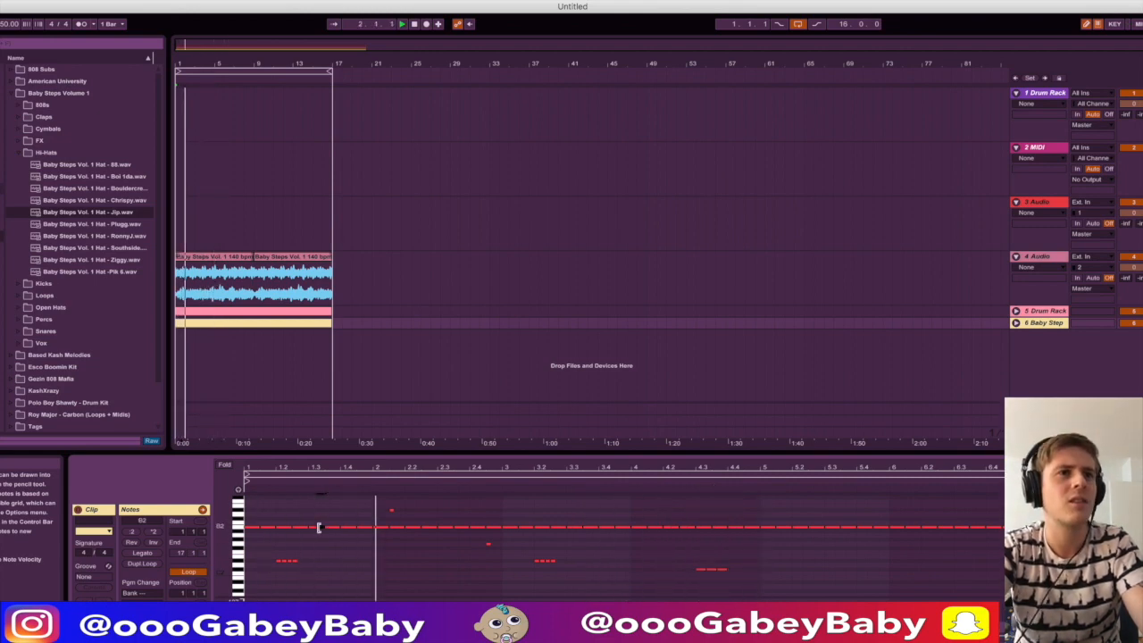
key("space")
key("space")
left_click(350, 526)
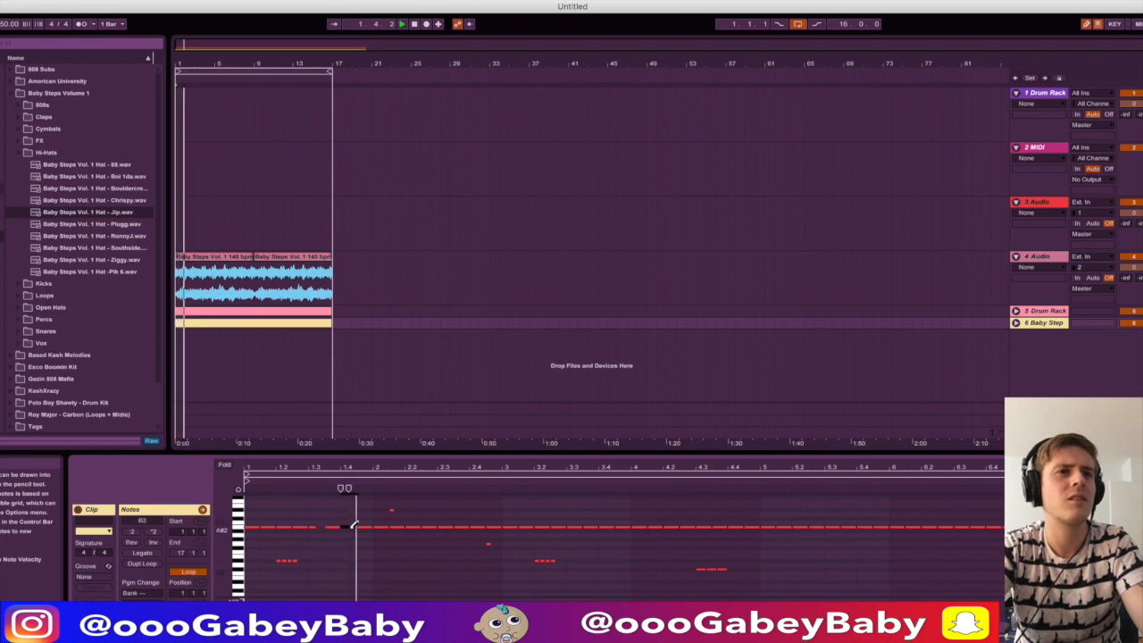
left_click(607, 526)
left_click(607, 526)
- Duplicate the four-bar hi-hat pattern from bar 5 on and repeat the resulting 8-bar clip over bars 9 to 17
left_click_drag(658, 503, 758, 542)
left_click_drag(656, 542, 243, 597)
key("super+d")
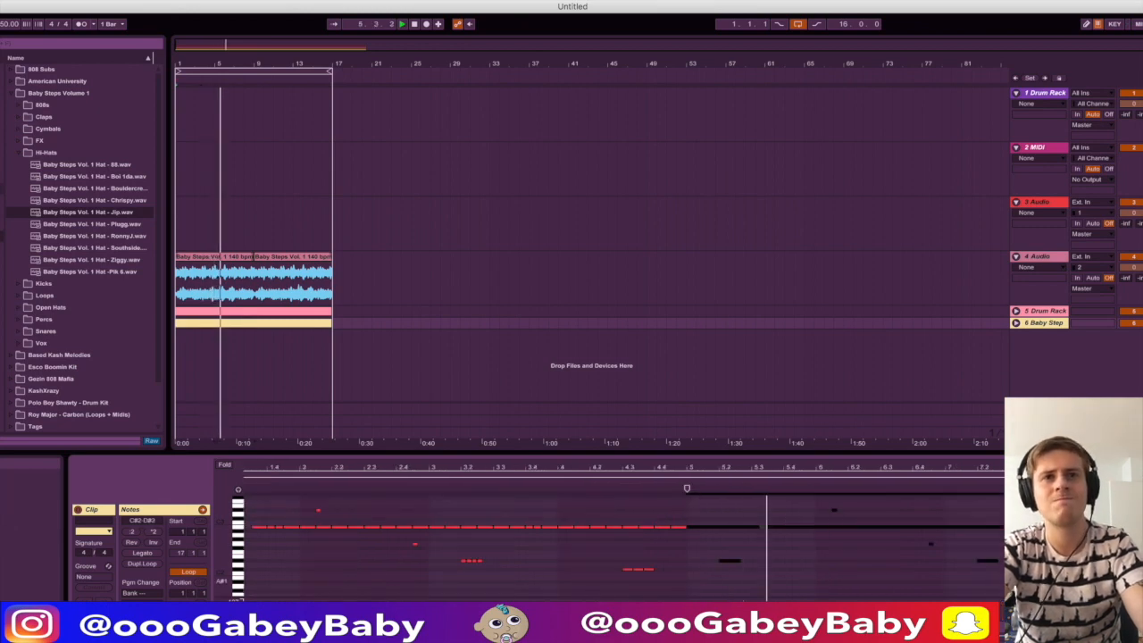
left_click(1018, 569)
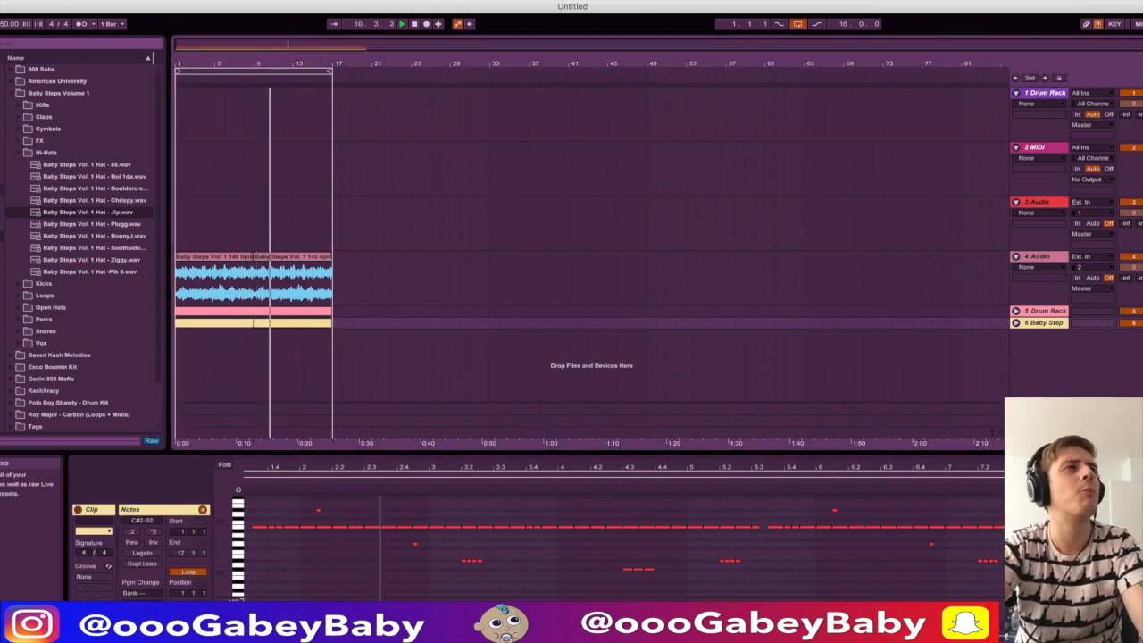
- Add an empty Sampler on a new track below the hi-hats
left_click(1, 93)
left_click_drag(40, 165, 320, 363)
left_click(1, 235)
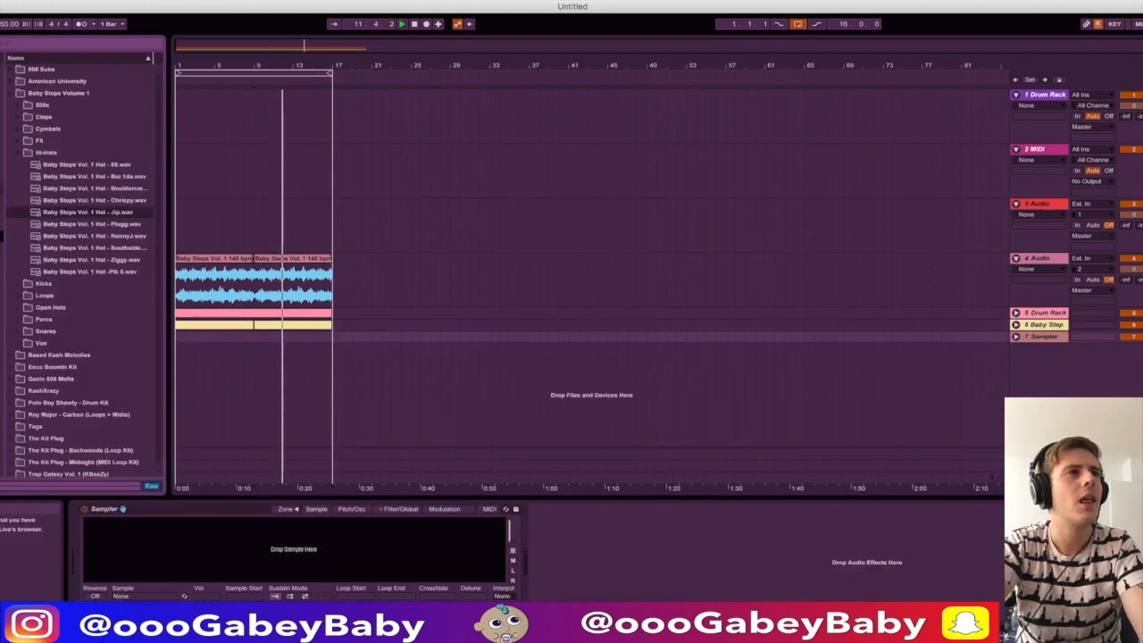
- Open the 808s folder of Baby Steps Volume 1 and audition the Spinz 2 and Spinz samples
left_click(19, 152)
left_click(20, 105)
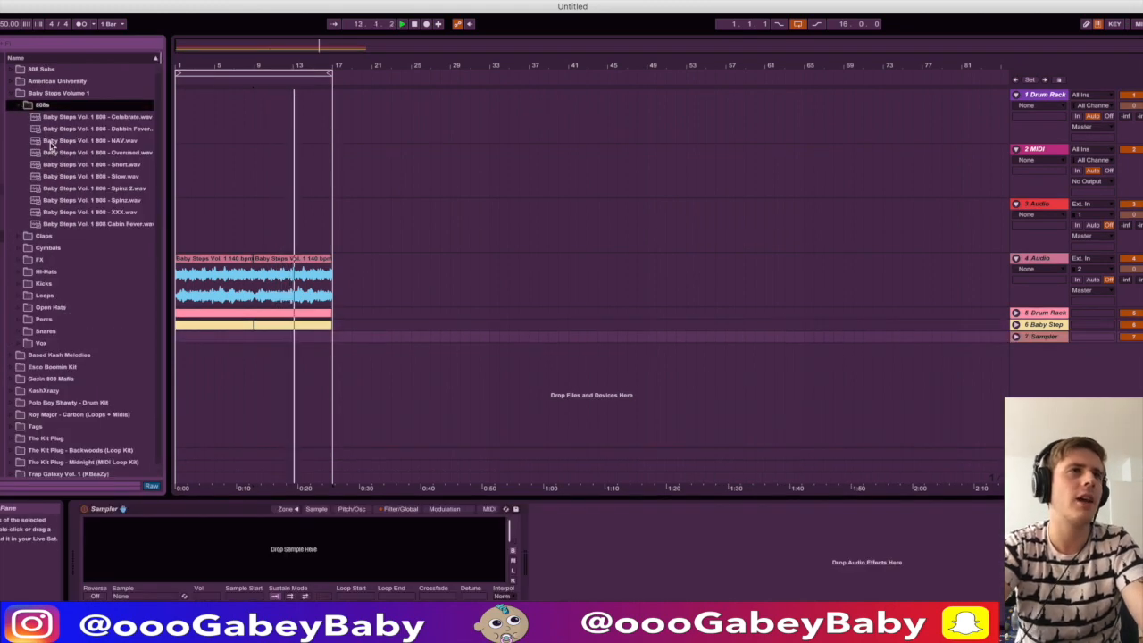
left_click(107, 189)
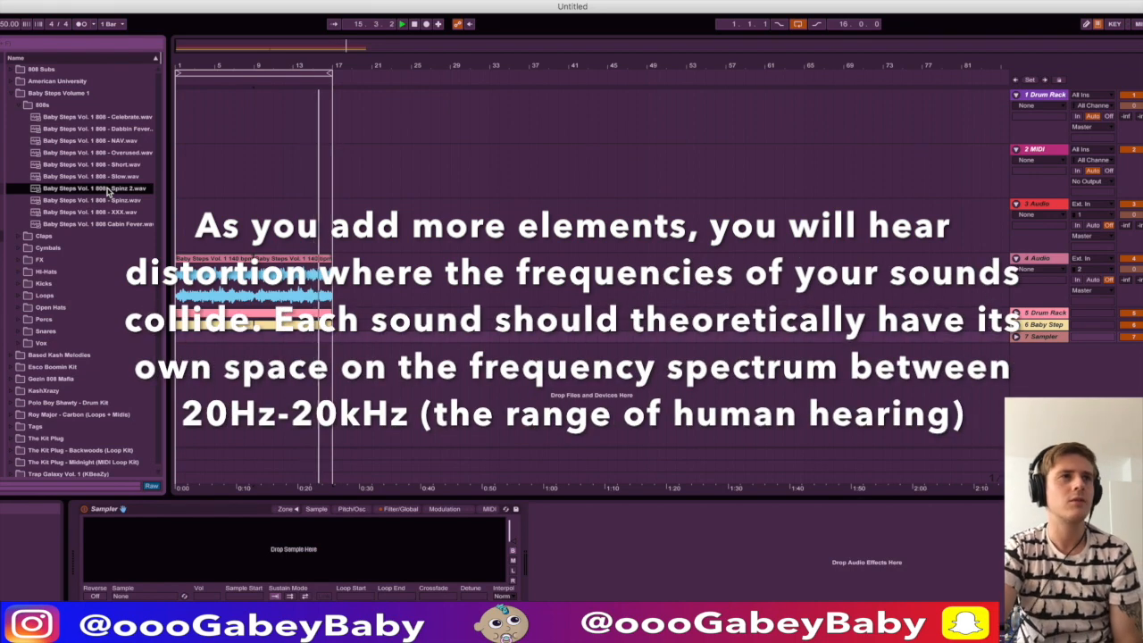
key("Down")
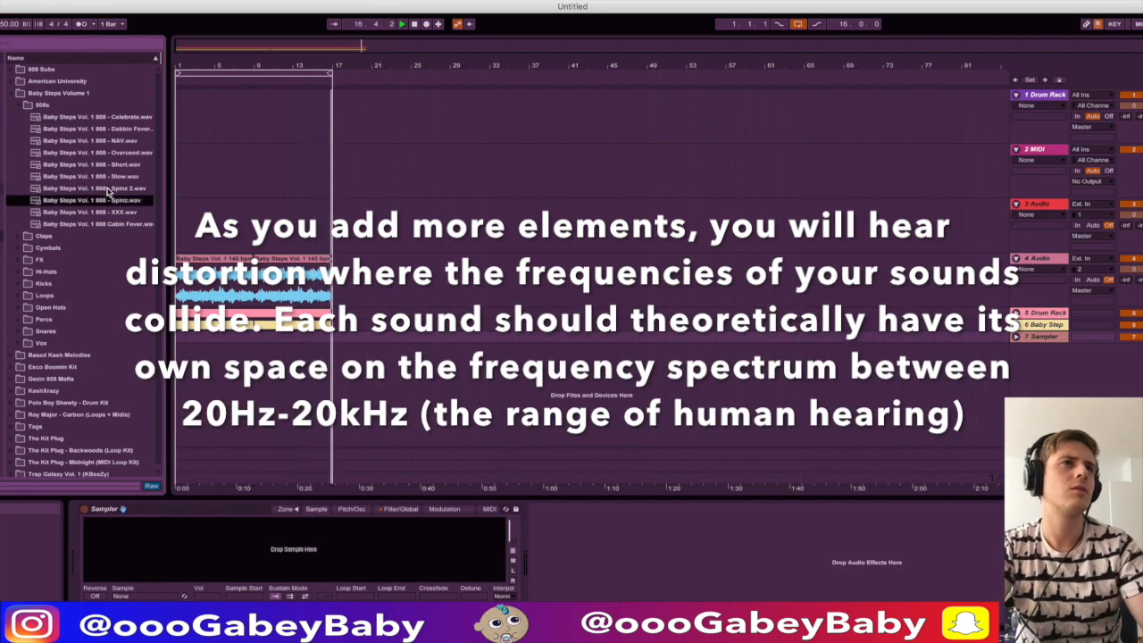
key("Up")
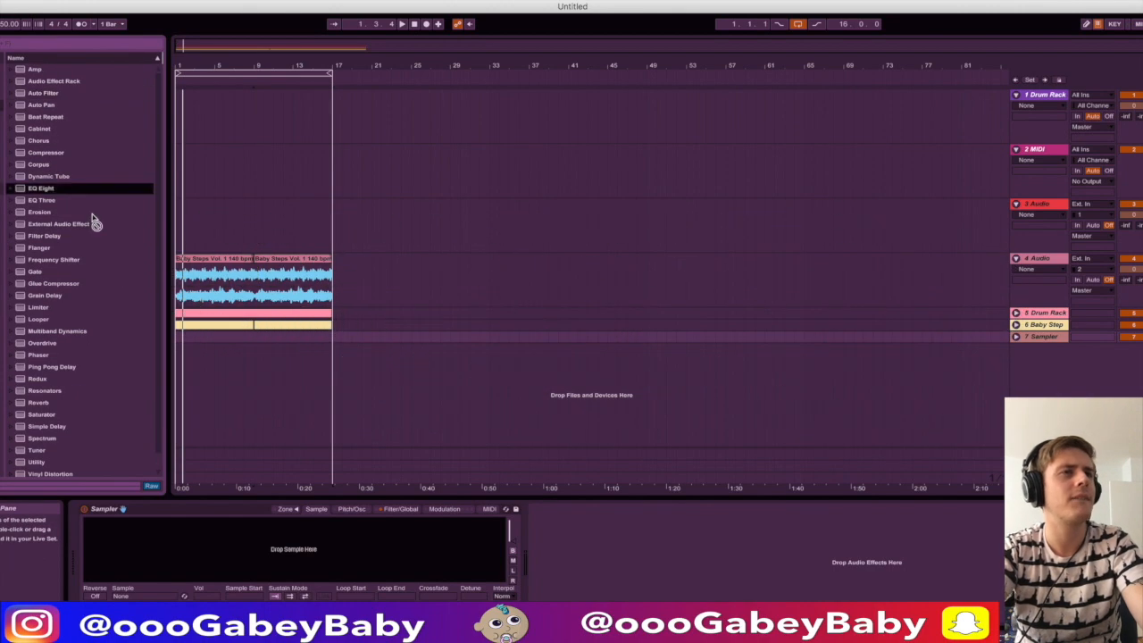
- Add an EQ Eight to the melody loop track and roll off its lows with the first band at 120 Hz
left_click_drag(294, 292, 293, 289)
left_click(206, 509)
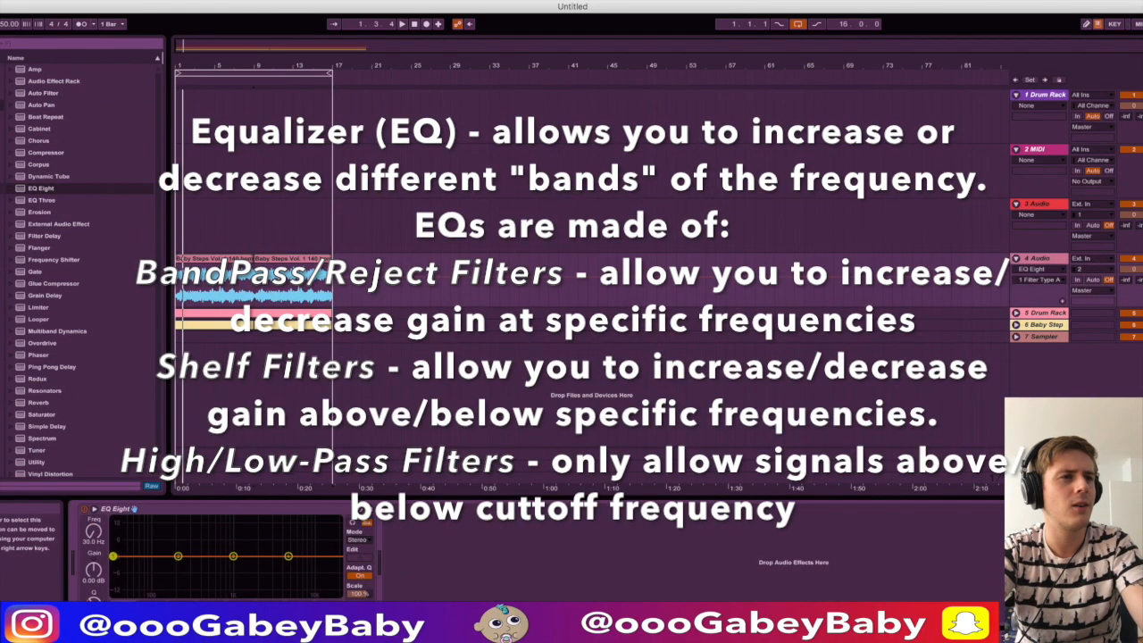
key("space")
mouse_move(153, 578)
left_mouse_down()
mouse_move(159, 556)
mouse_move(196, 545)
mouse_move(161, 573)
left_mouse_up()
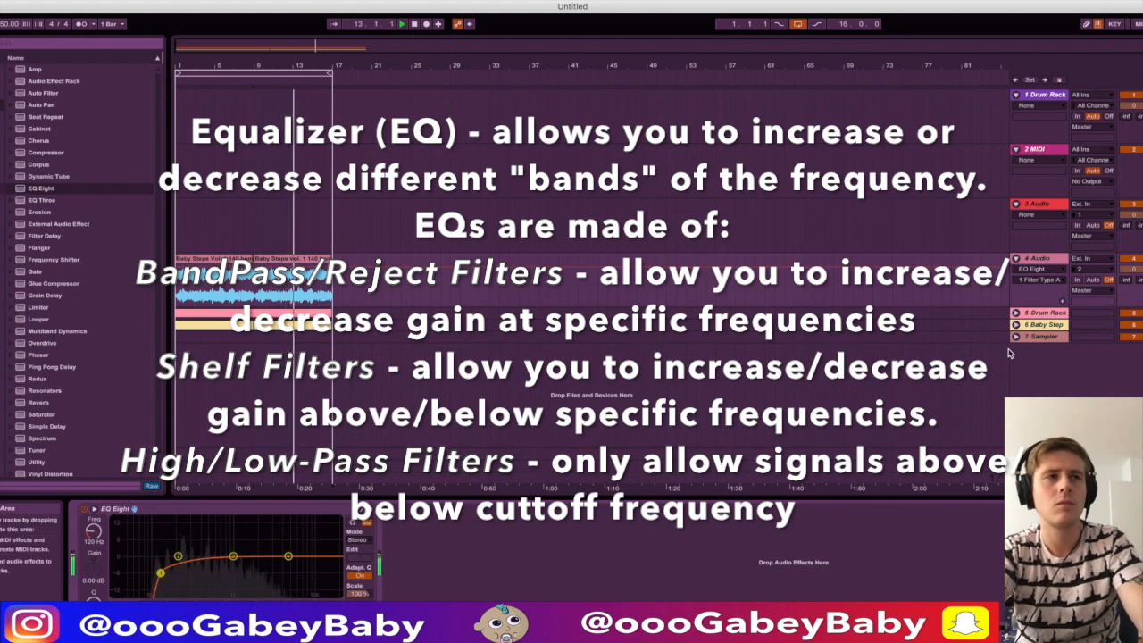
- Load the 808 - Spinz 2 sample into the empty Sampler and add a Tuner after it
left_click(1036, 337)
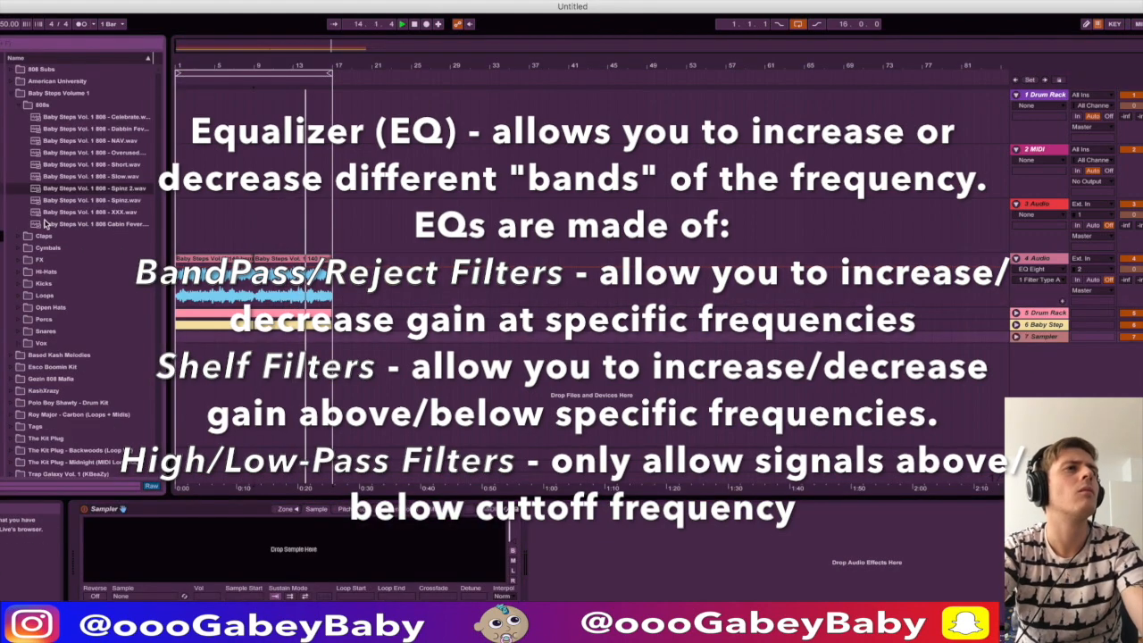
left_click_drag(105, 191, 265, 563)
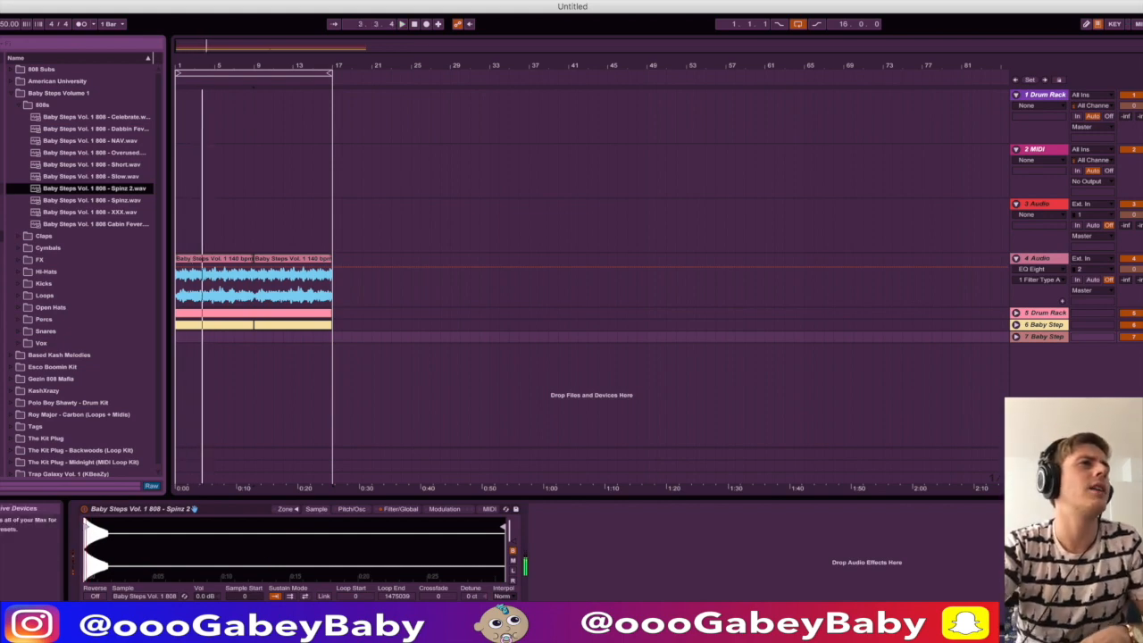
left_click(2, 106)
scroll(82, 277, "down", 2)
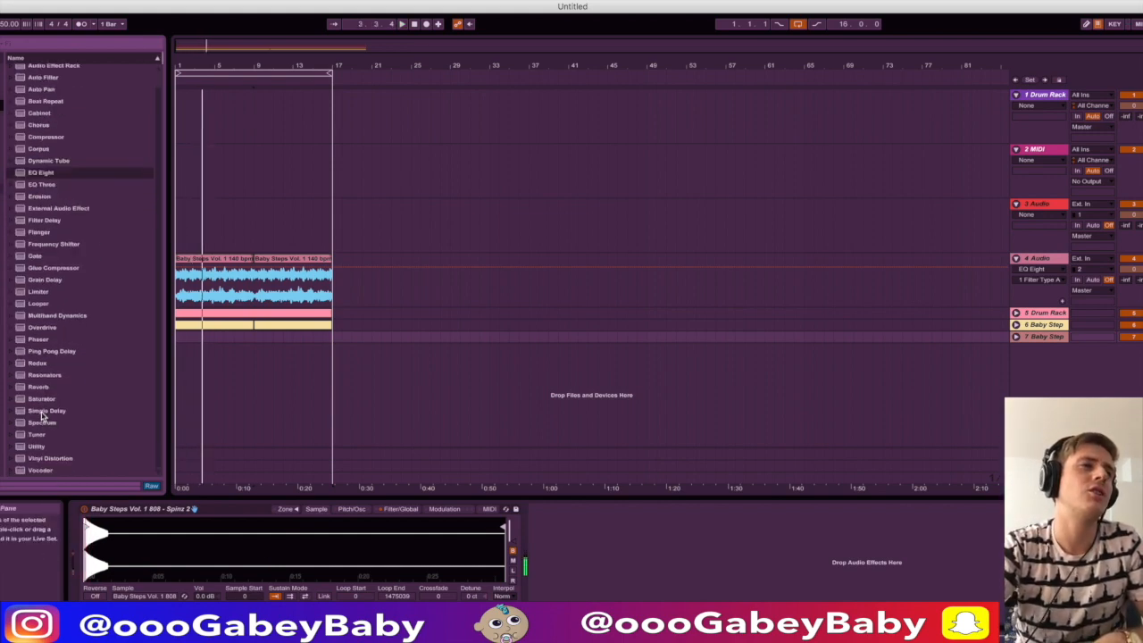
left_click(37, 435)
left_click_drag(765, 578, 763, 582)
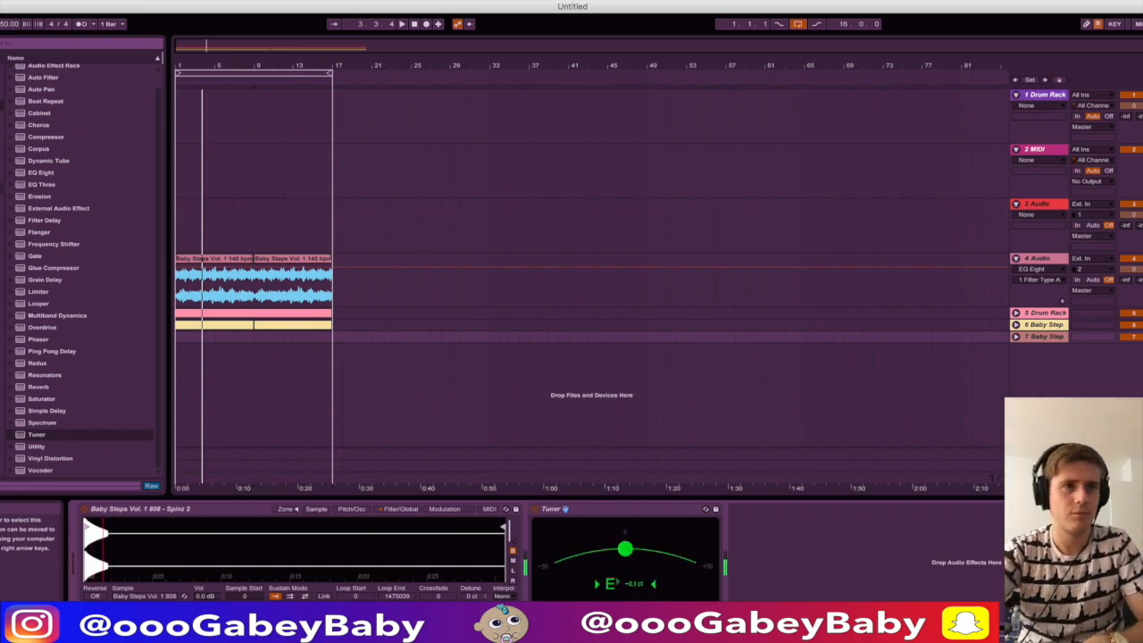
- Set the 808 Sampler's low-pass filter to 732 Hz and record an 808 bass line over the 16-bar loop
left_click(345, 511)
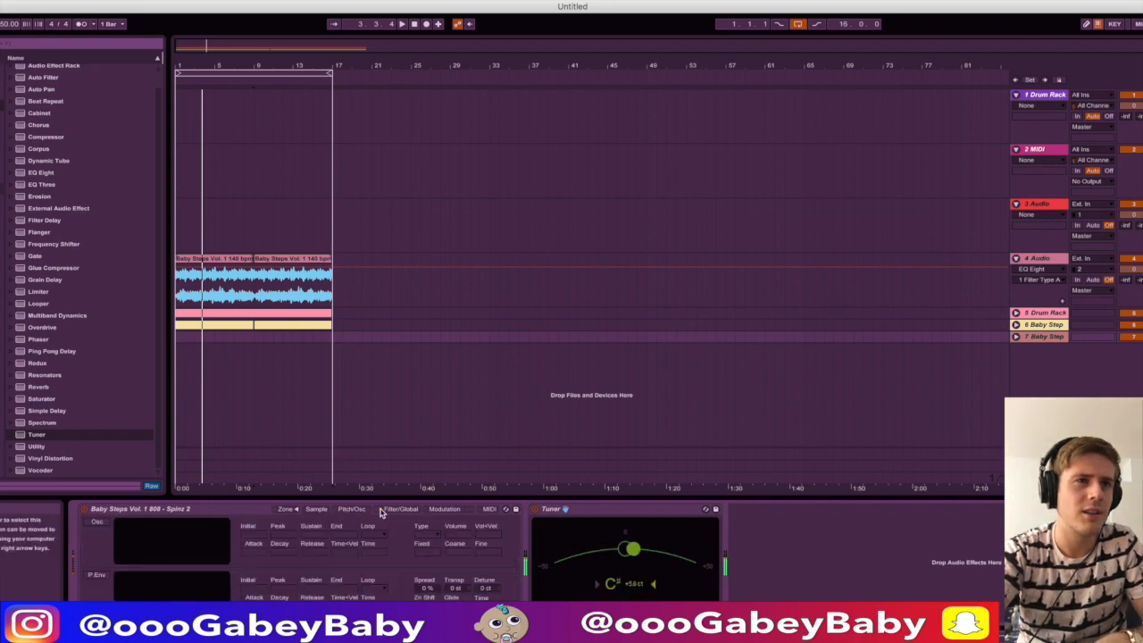
left_click(396, 509)
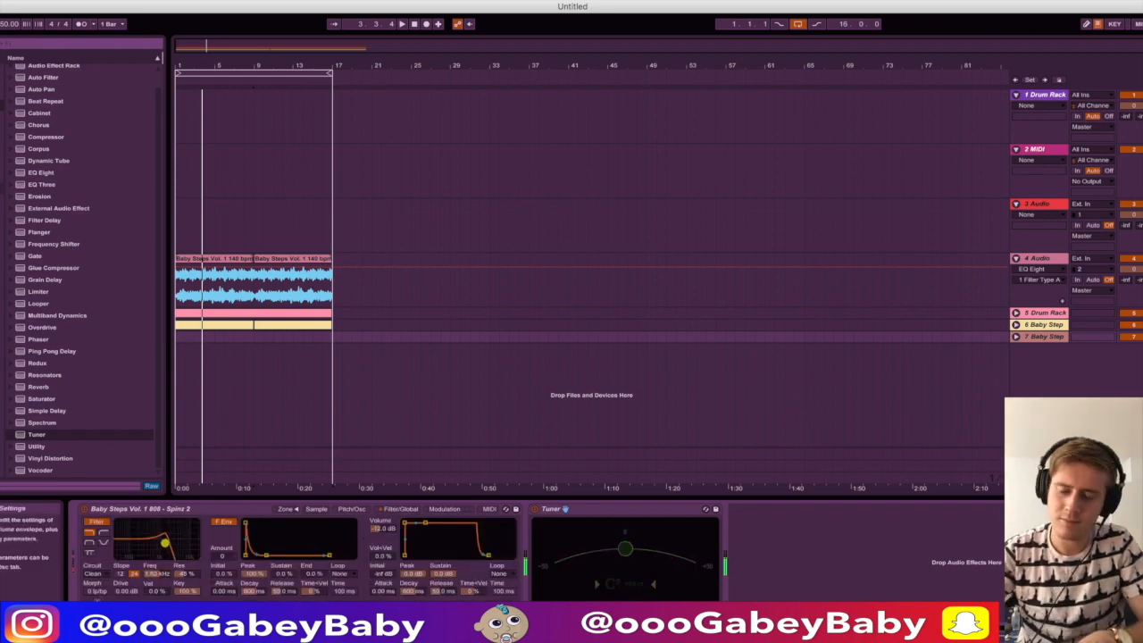
left_click(428, 29)
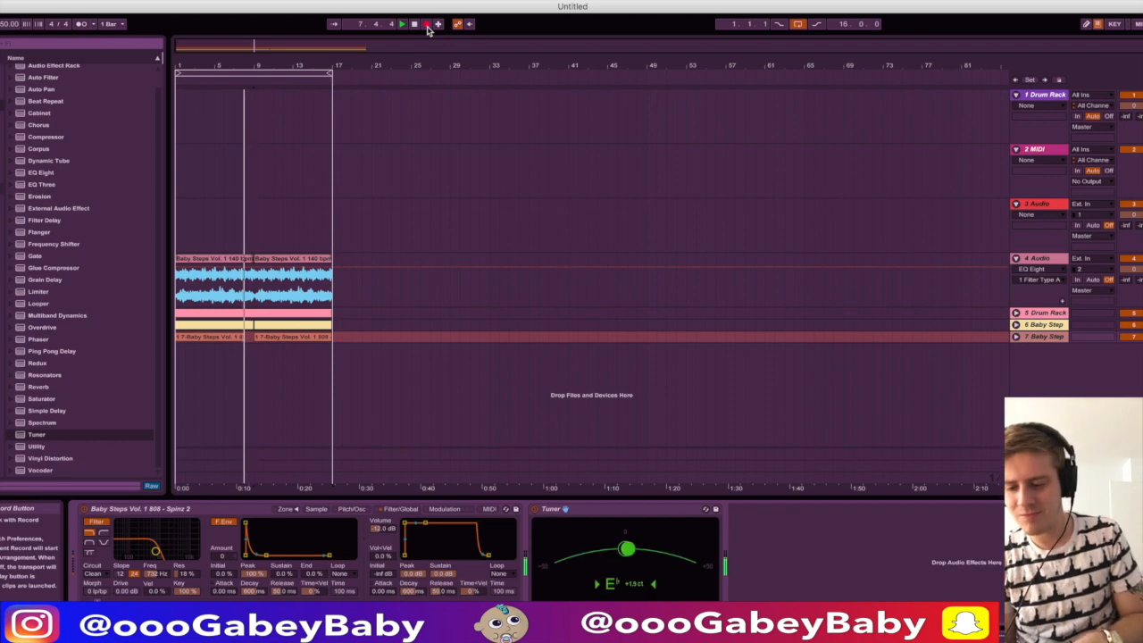
left_click(427, 25)
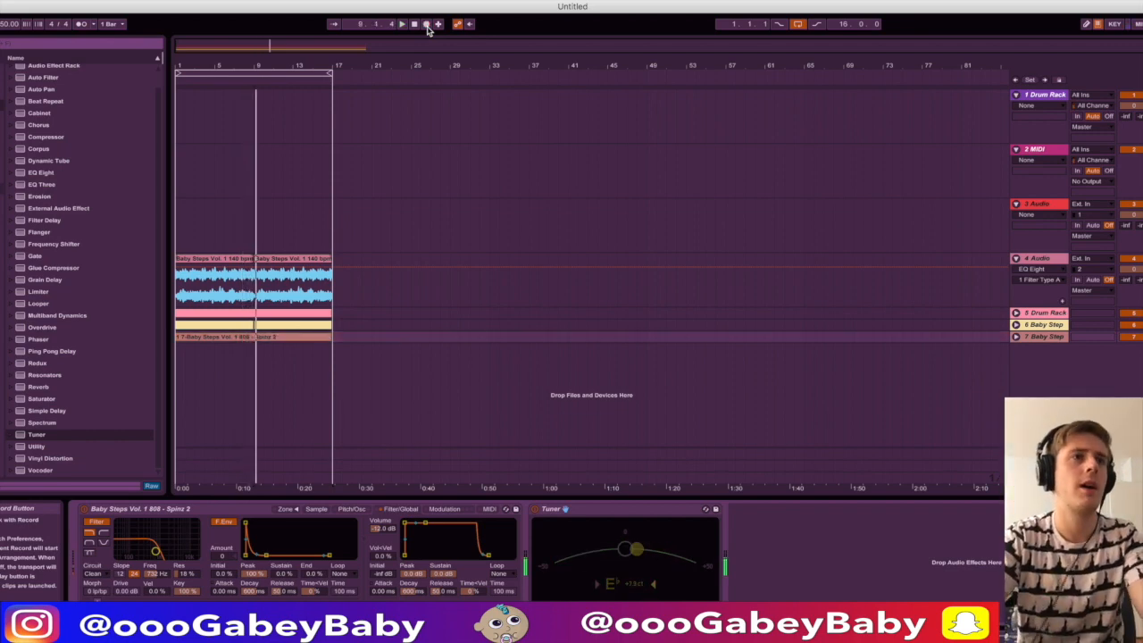
- Consolidate the recorded 808 clip over bars 1 to 9 and quantize all of its notes
left_click(255, 362)
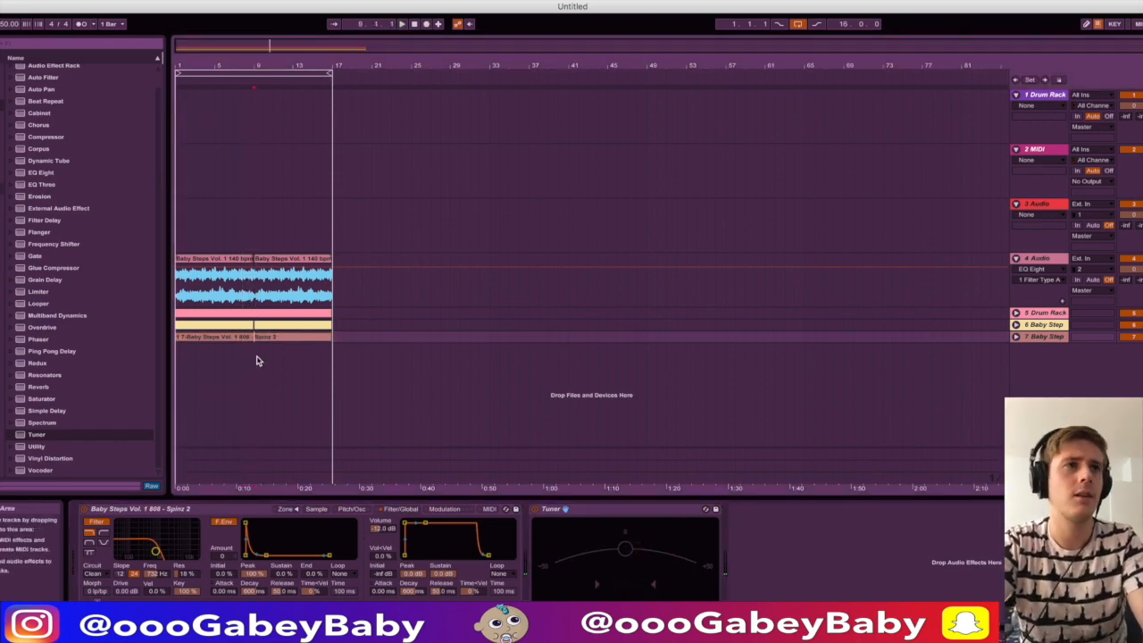
double_click(243, 338)
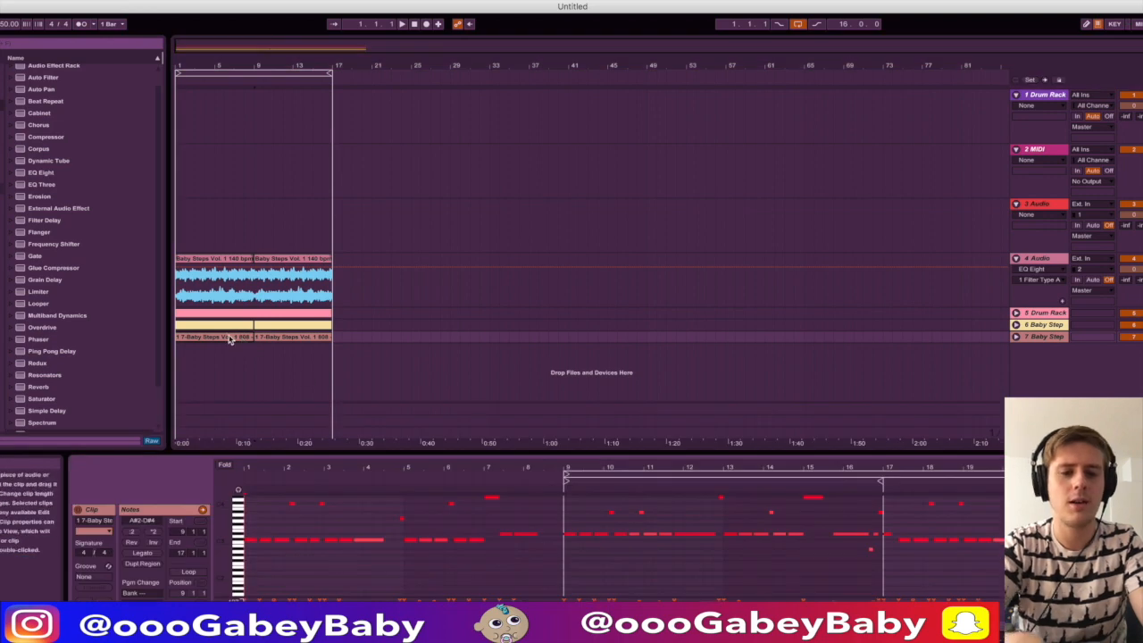
left_click(228, 338)
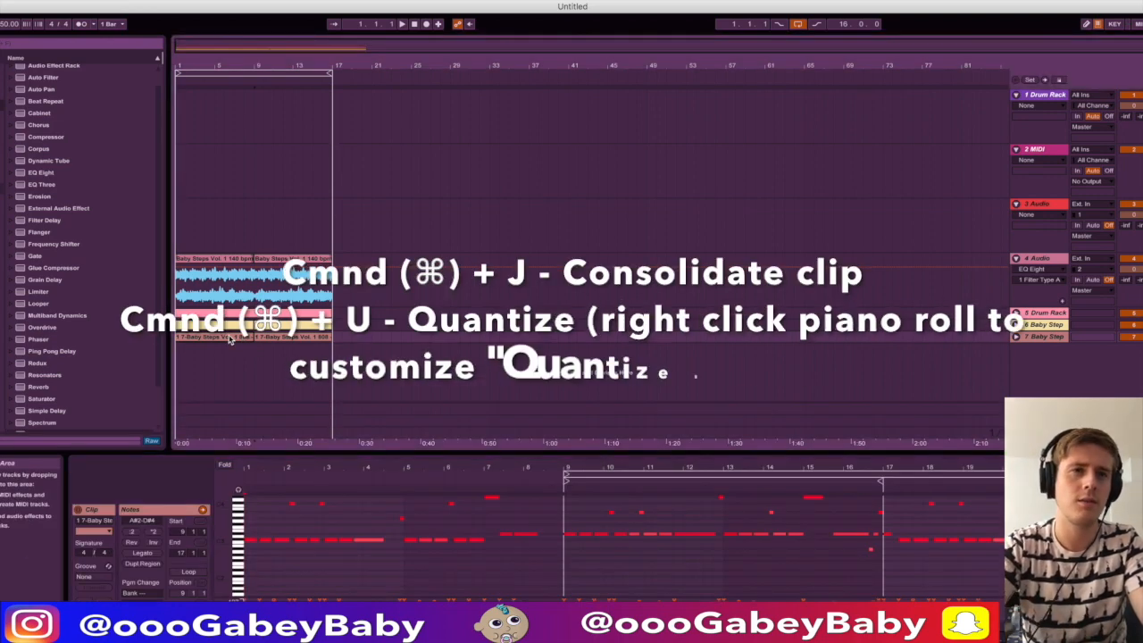
key("super+j")
left_click(300, 502)
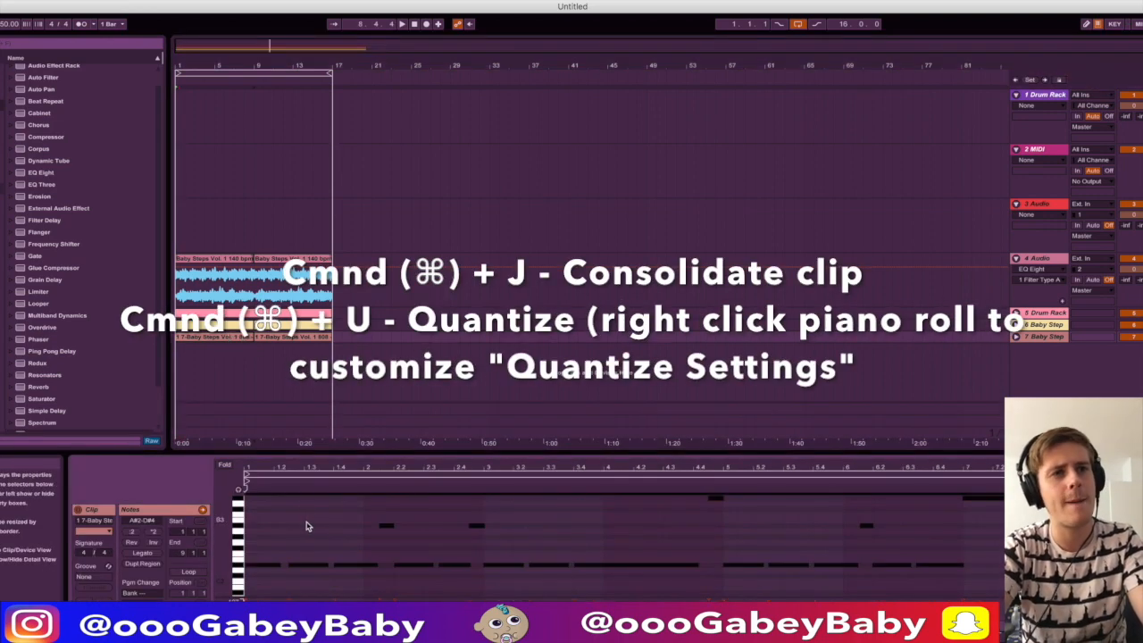
left_click(241, 340)
key("Right")
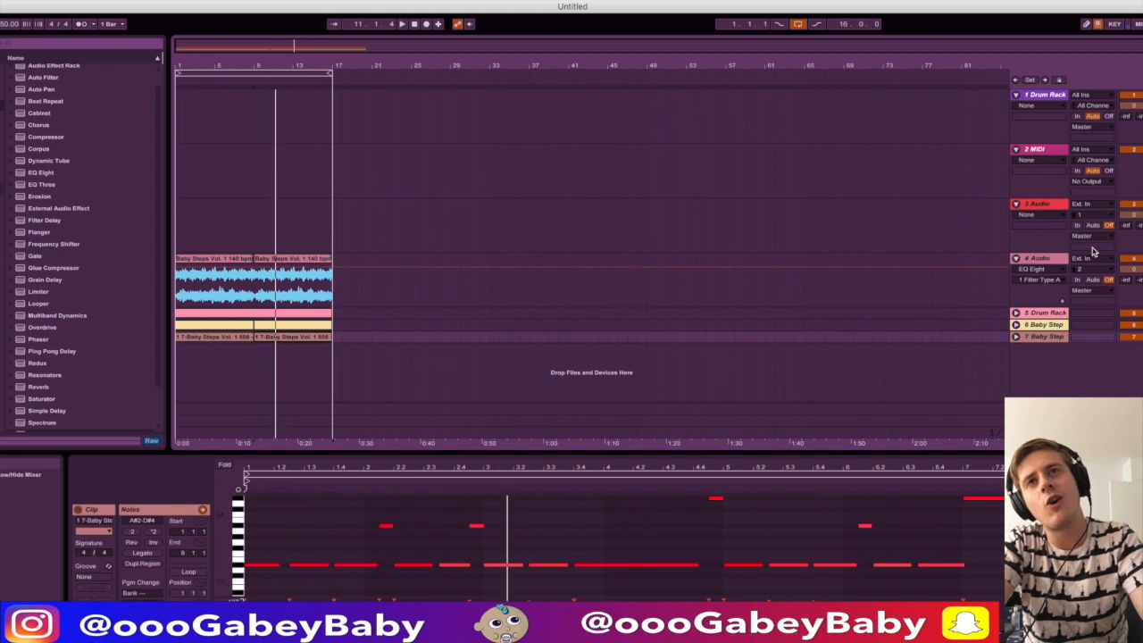
key("space")
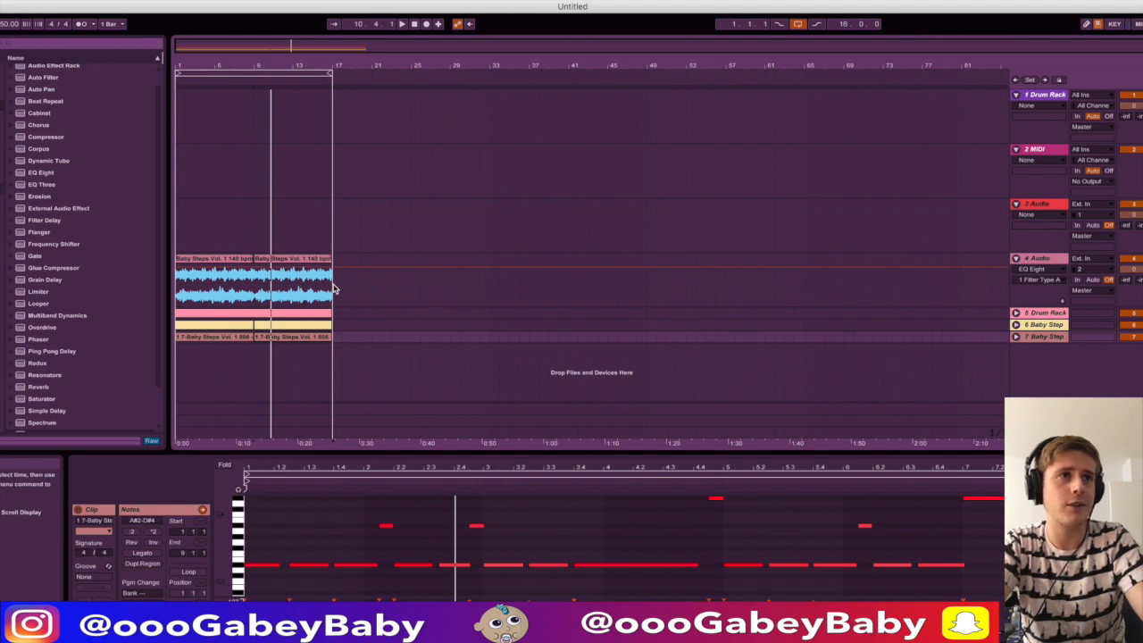
- Duplicate the 16-bar section of all four tracks three times so the arrangement runs to bar 65
left_click_drag(334, 288, 166, 343)
key("super+d")
key("super+d")
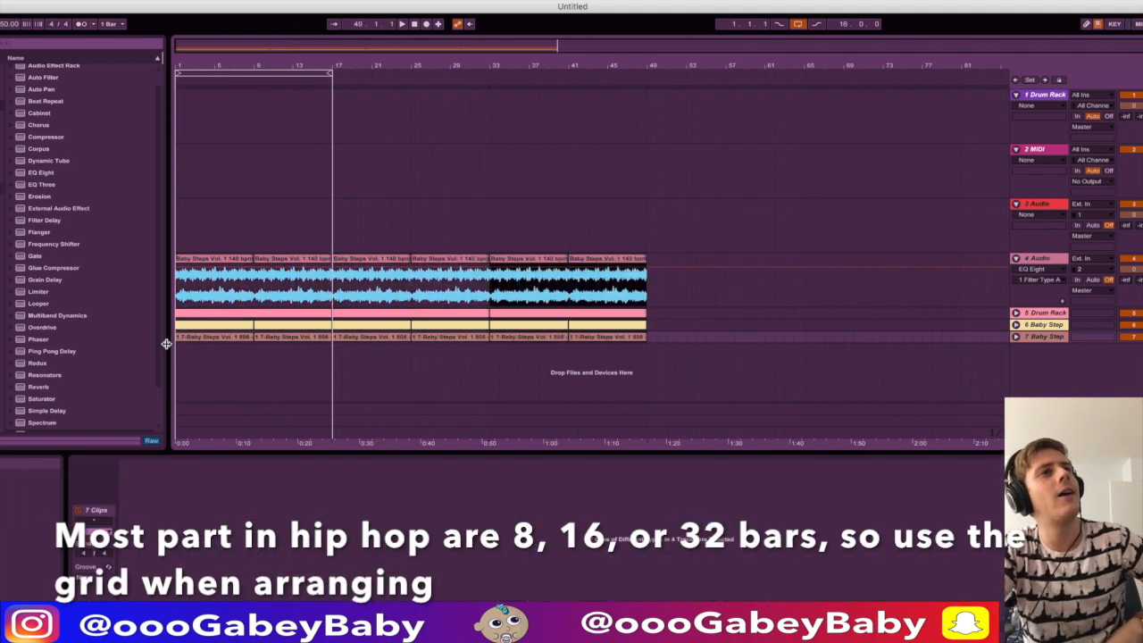
key("super+d")
- Delete the clap and hi-hat clips from bars 1 to 17 and the 808 clip from bars 1 to 9
left_click(230, 312)
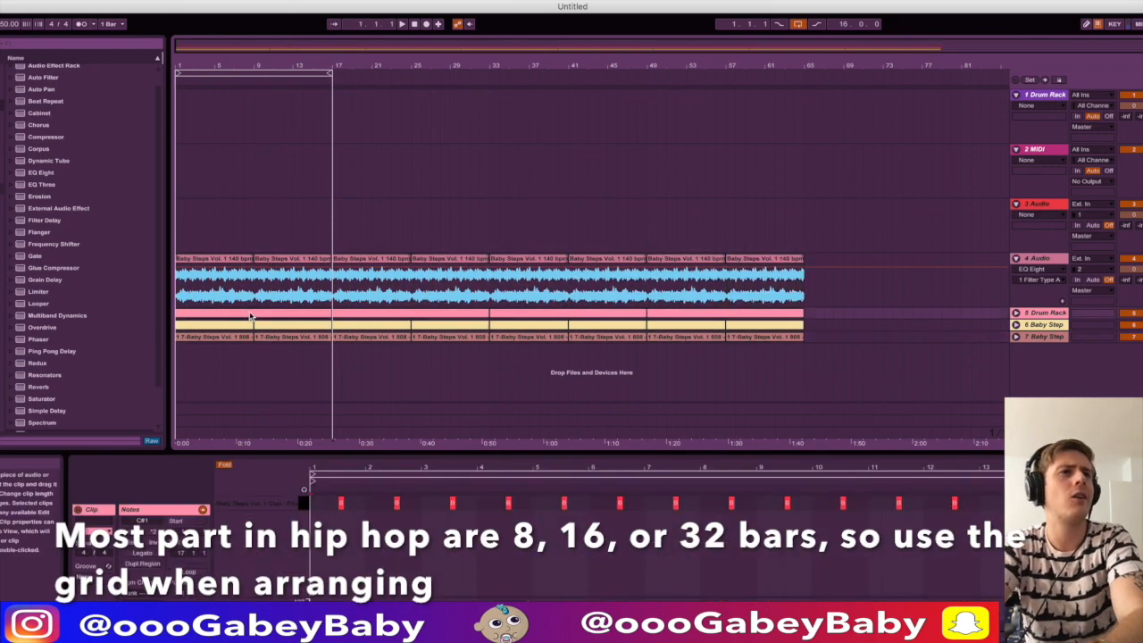
left_click(241, 327)
key("Delete")
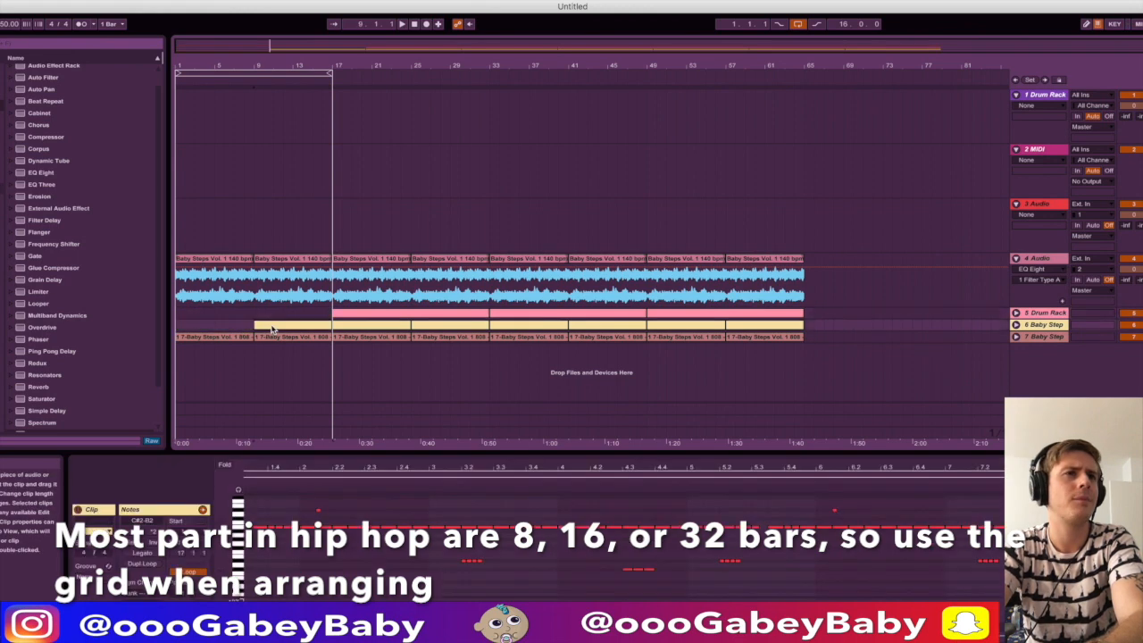
left_click(267, 327)
key("Delete")
left_click(219, 335)
key("Delete")
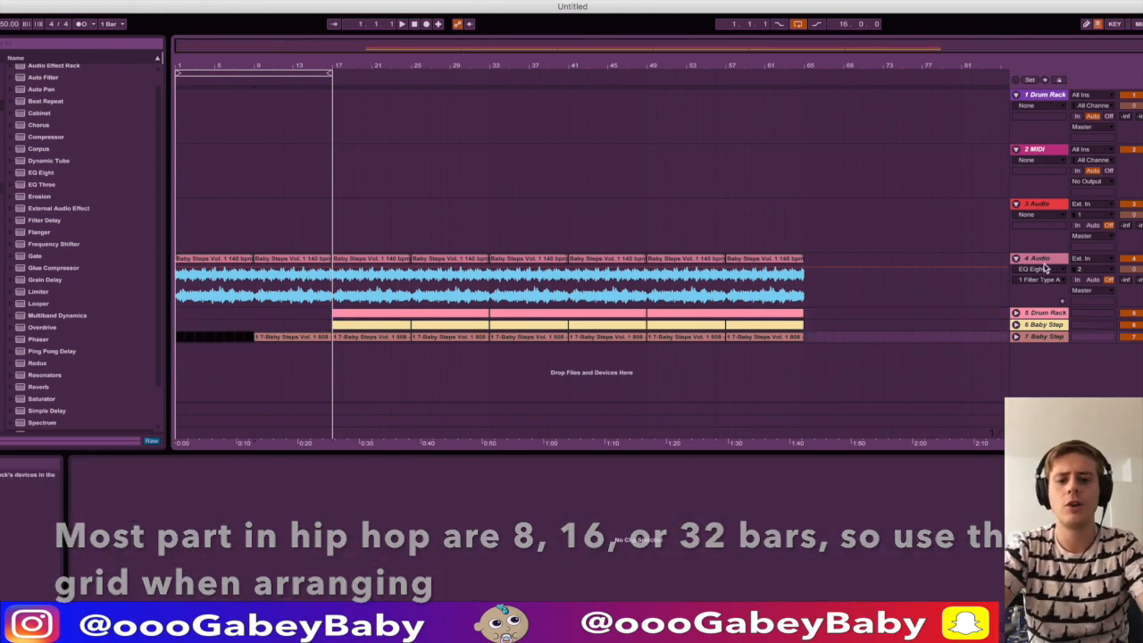
- Group the melody, clap, hi-hat and 808 tracks and add an Auto Filter to the group
left_click(1045, 259)
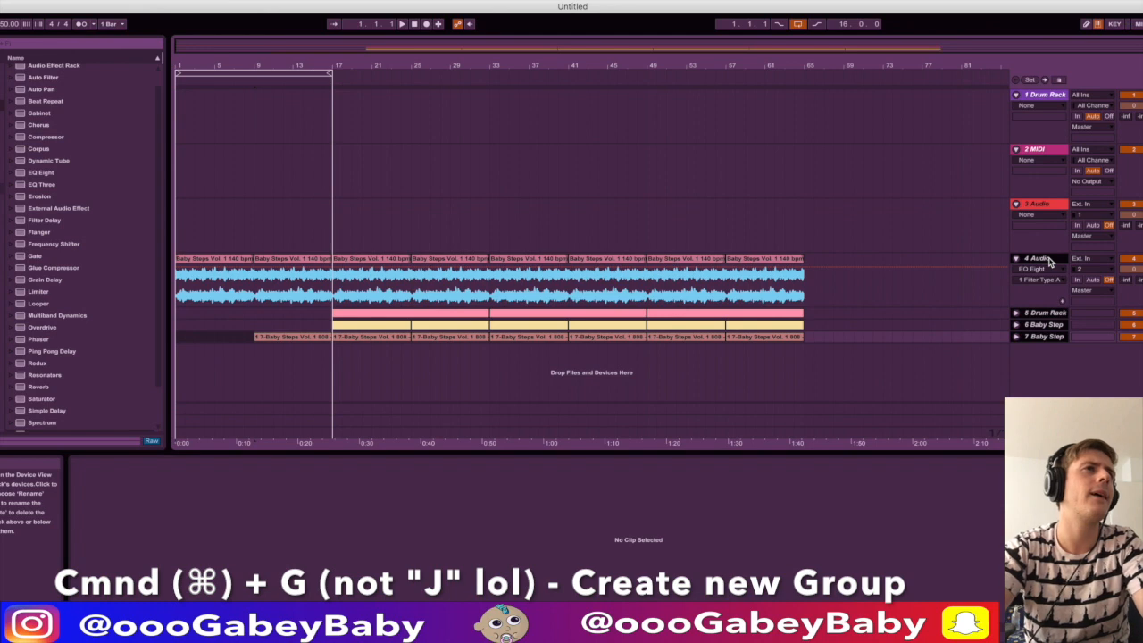
key("super+g")
scroll(50, 111, "down", 2)
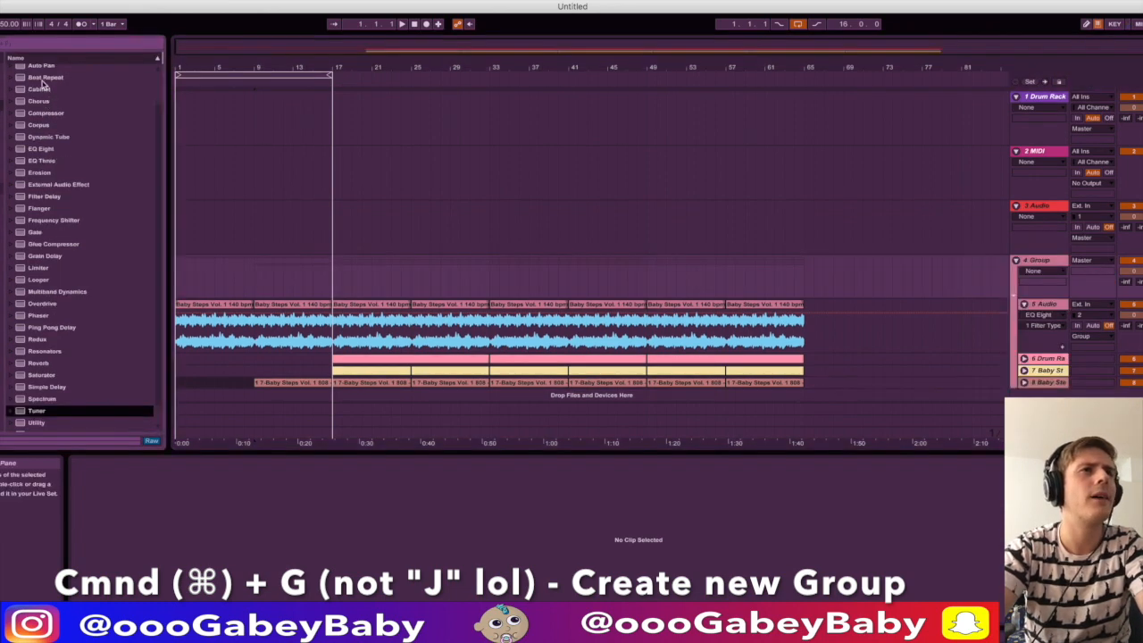
scroll(45, 87, "up", 3)
left_click_drag(47, 93, 283, 288)
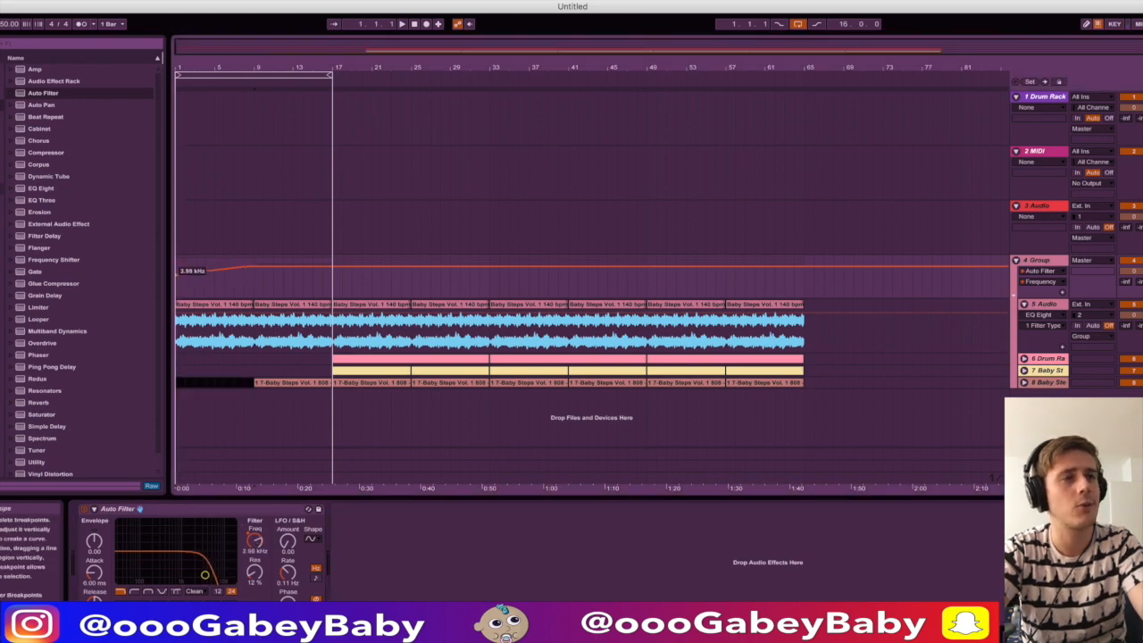
- Lower the start of the group's Auto Filter frequency automation to about 891 Hz, curve its rise to bar 8, and play it back
left_click_drag(176, 280, 175, 281)
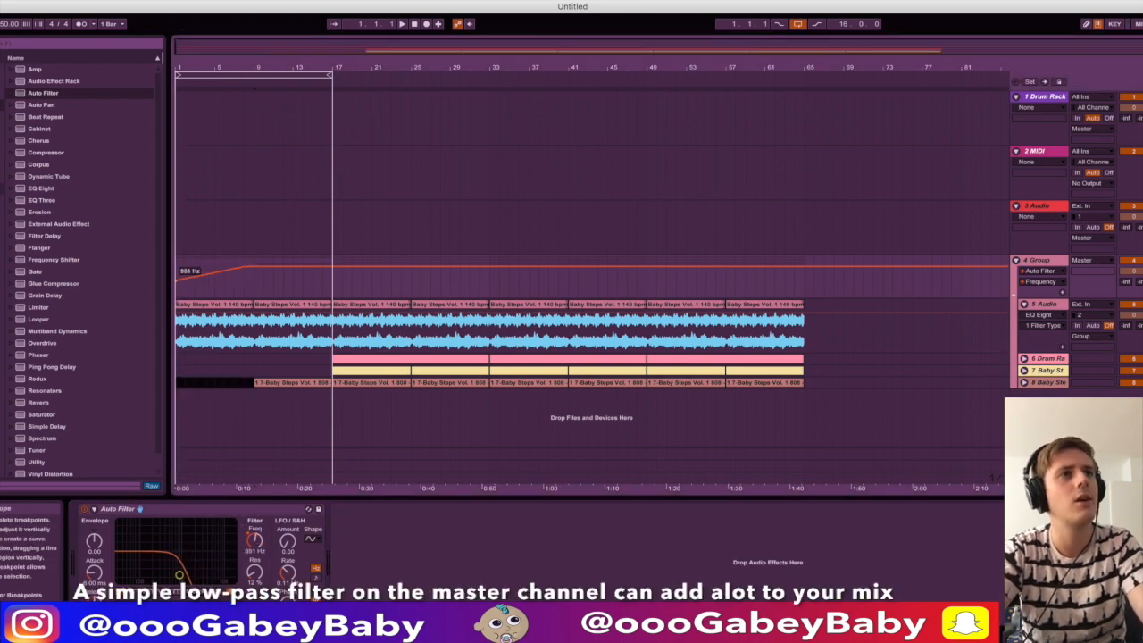
key("space")
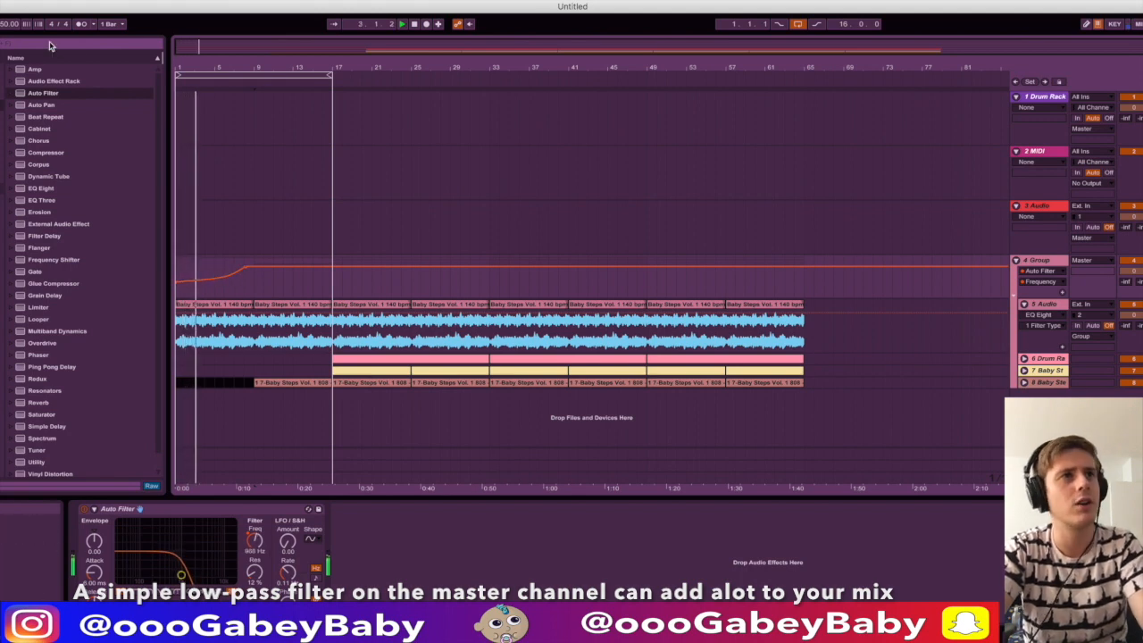
left_click(220, 176)
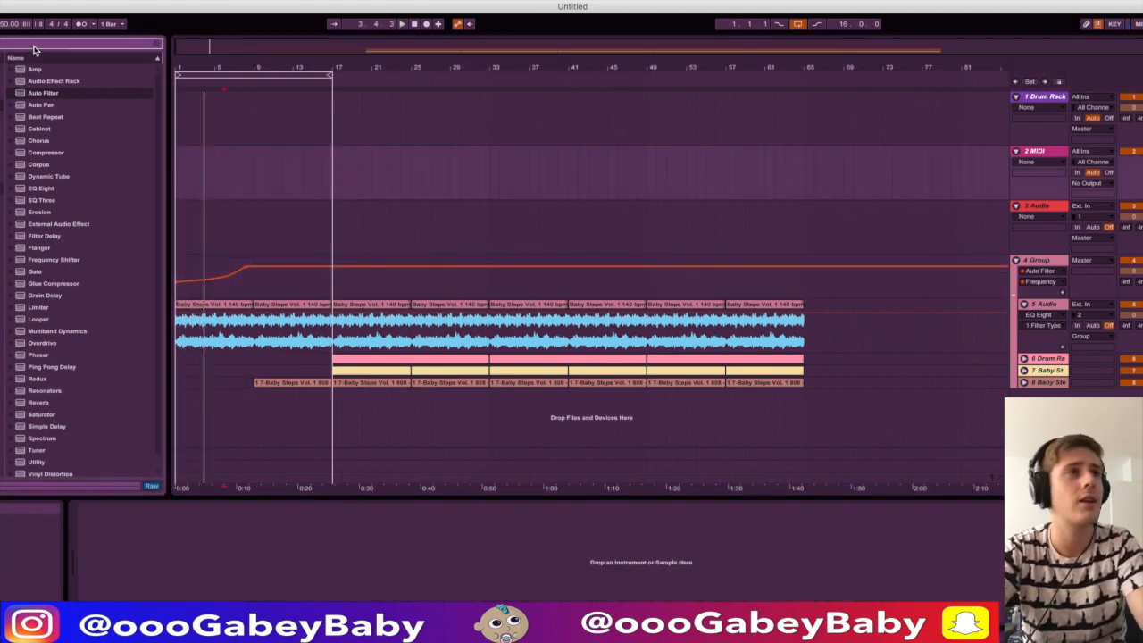
- Find the FX samples of Baby Steps Volume 1 and place FX - Serial.wav on a new audio track at bar 8
type("s")
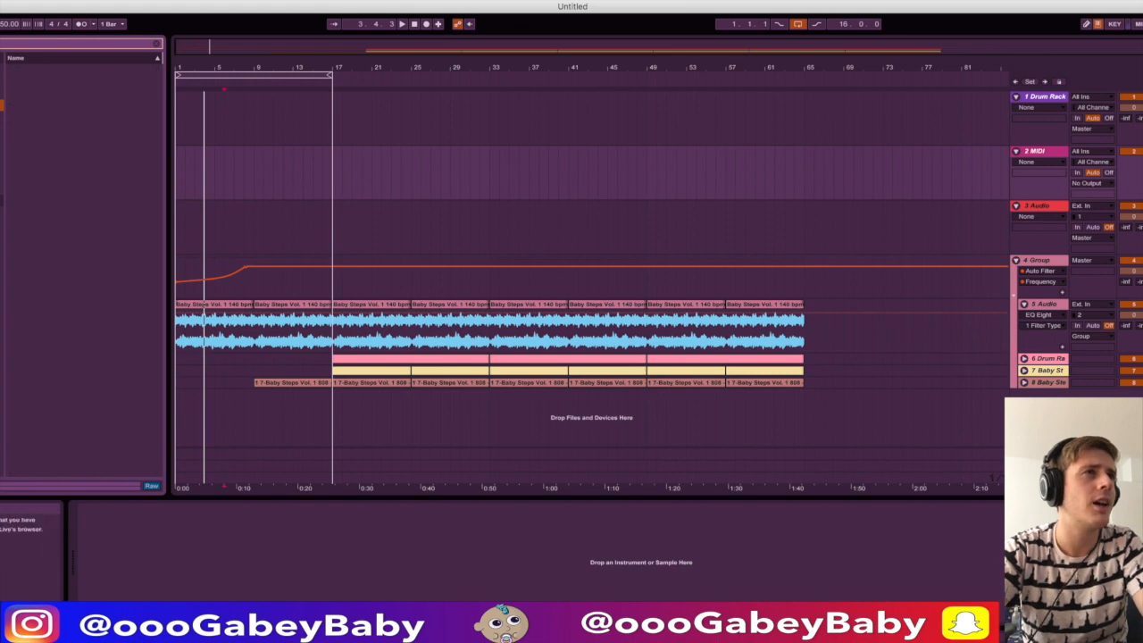
left_click(1, 248)
left_click(36, 93)
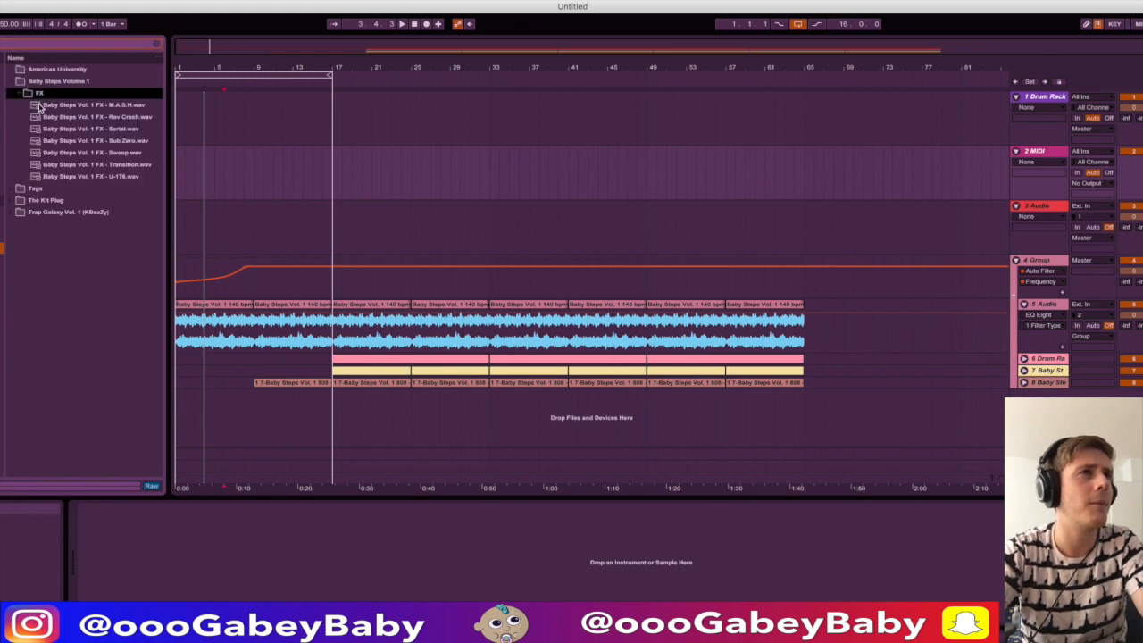
left_click(115, 130)
left_click_drag(108, 141, 253, 398)
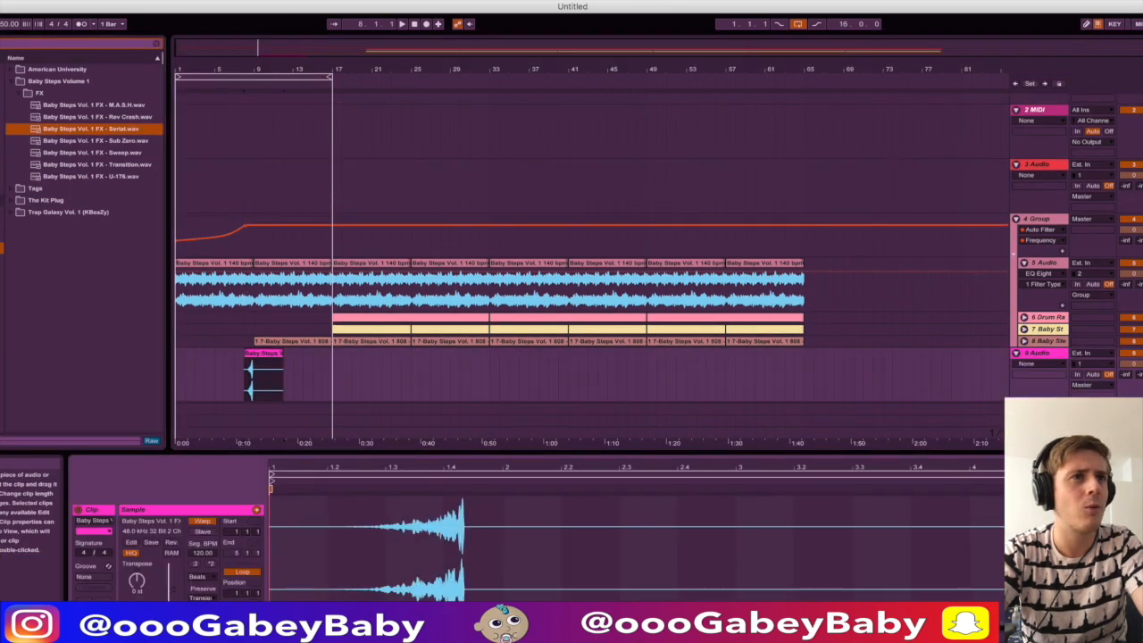
- Turn off warping for the Serial FX clip, trim its tail to end at bar 9, and play the transition
left_click(199, 522)
left_click_drag(234, 69, 234, 415)
left_click(728, 379)
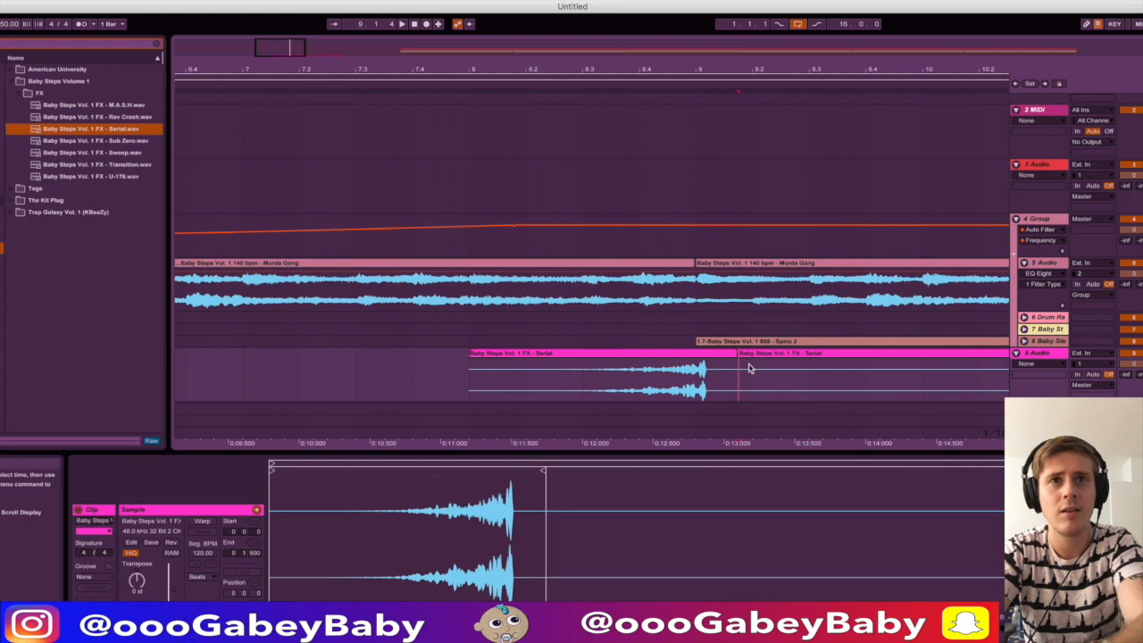
key("super+e")
left_click(748, 354)
key("Delete")
left_click_drag(733, 355, 703, 355)
left_click(455, 389)
key("space")
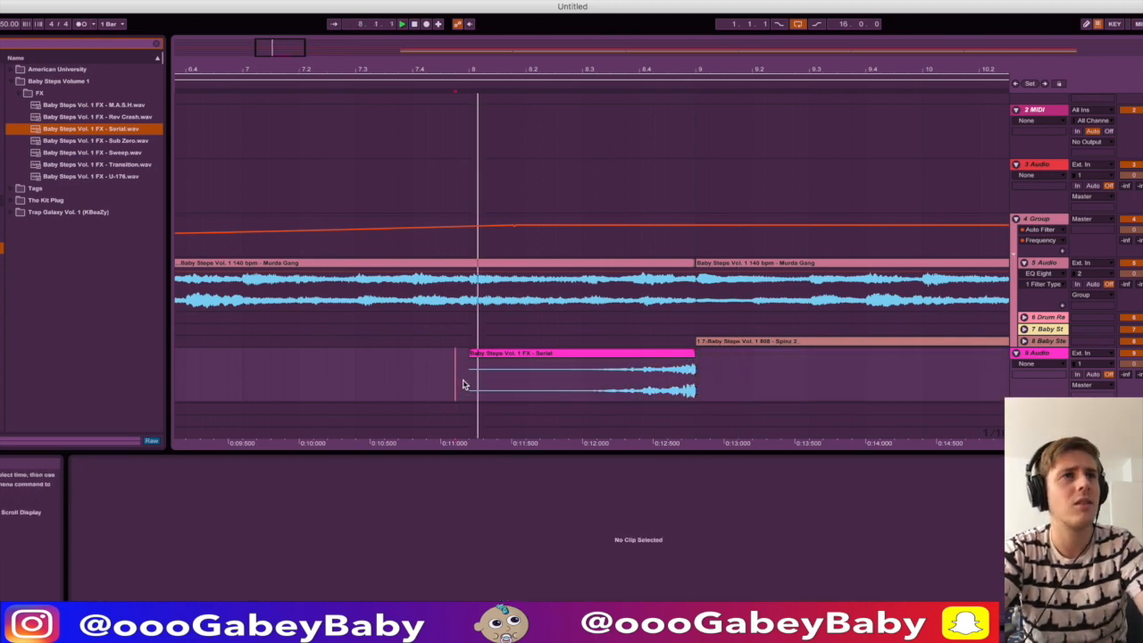
key("space")
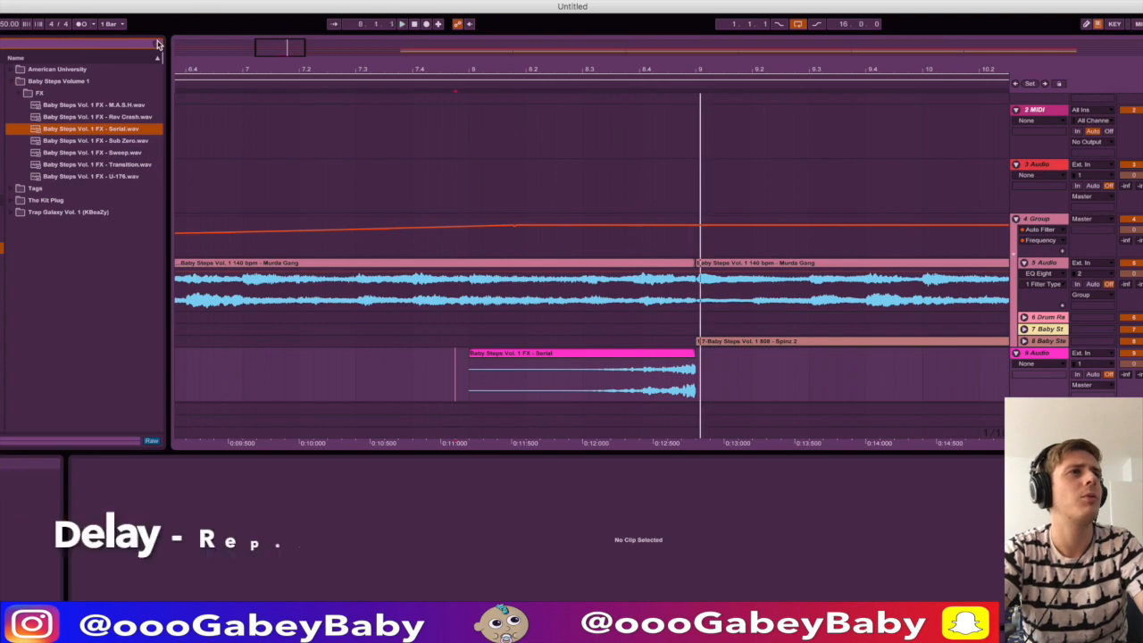
- Add a Ping Pong Delay to the FX track and place an EQ Eight before it
left_click(156, 44)
left_click(2, 105)
left_click_drag(63, 367, 300, 386)
left_click_drag(51, 186, 89, 549)
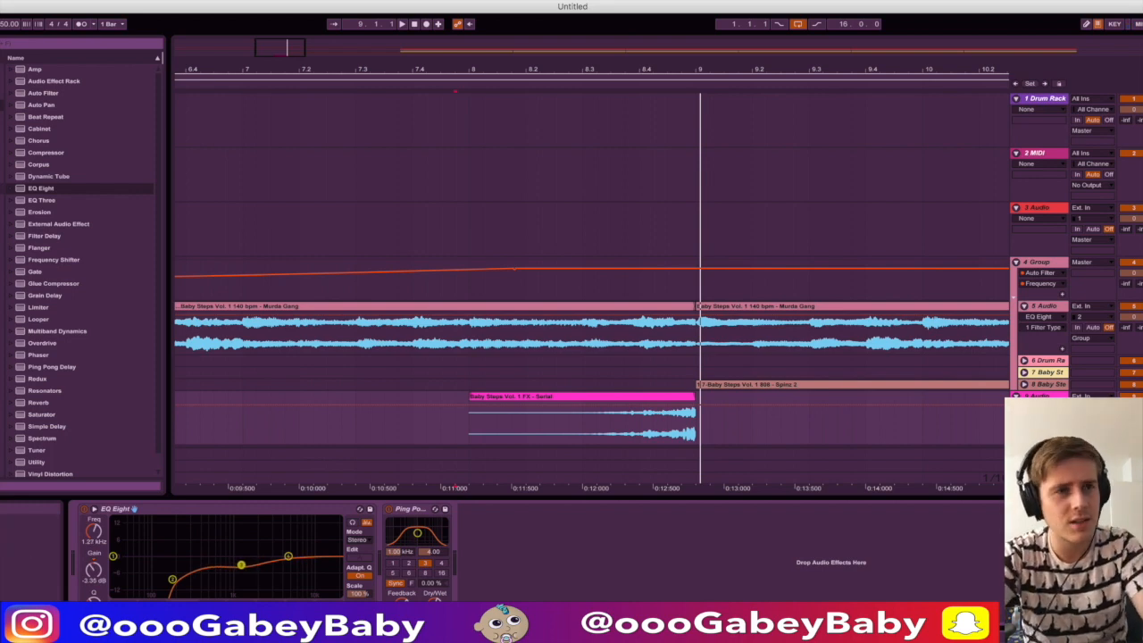
- Set the Ping Pong Delay's beat division to 8 while playing back the transition
left_click(444, 565)
key("space")
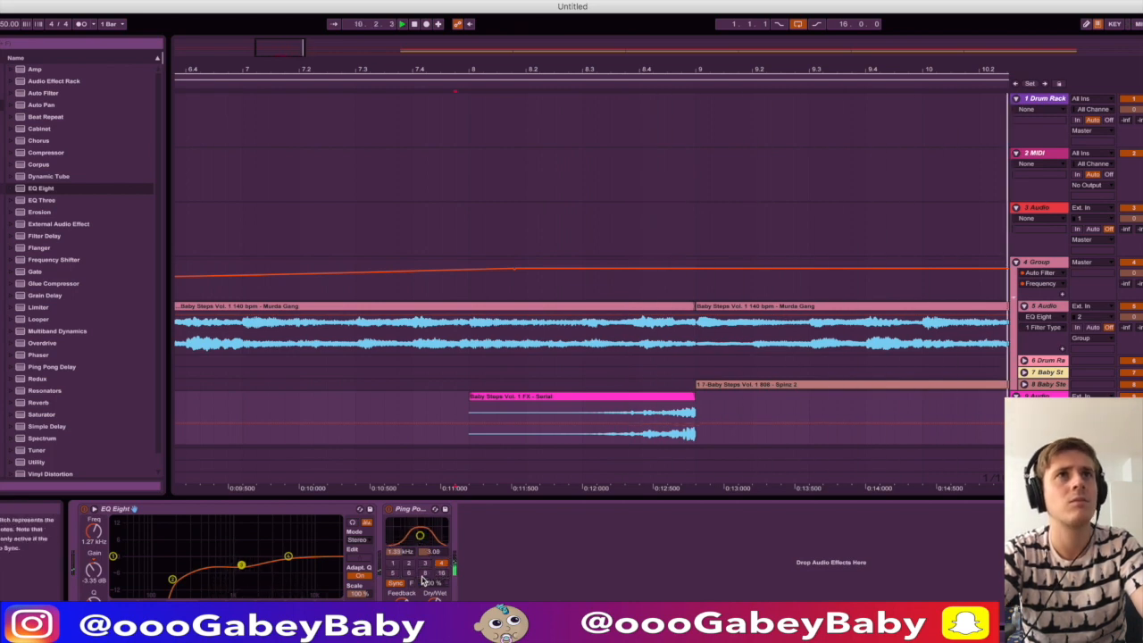
left_click(425, 572)
- Duplicate the first eight bars of the FX track seven times so the riser repeats every eight bars up to bar 65
left_click_drag(604, 70, 605, 9)
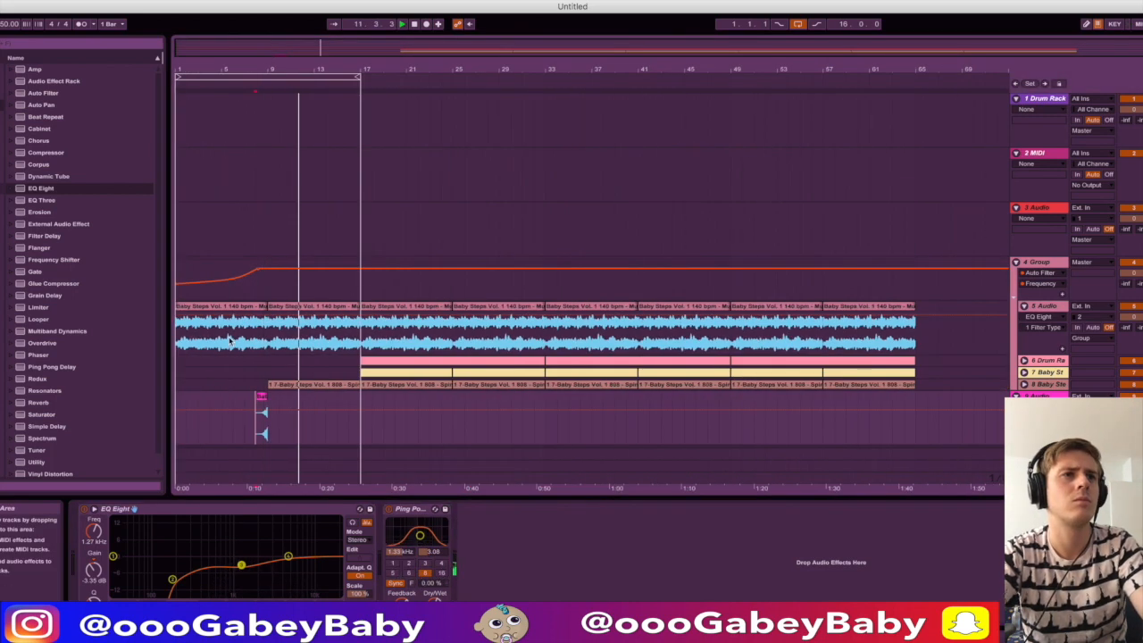
left_click_drag(273, 436, 147, 438)
key("super+d")
key("super+d")
key("super+d")
key("super+d")
key("super+d")
key("super+d")
key("super+d")
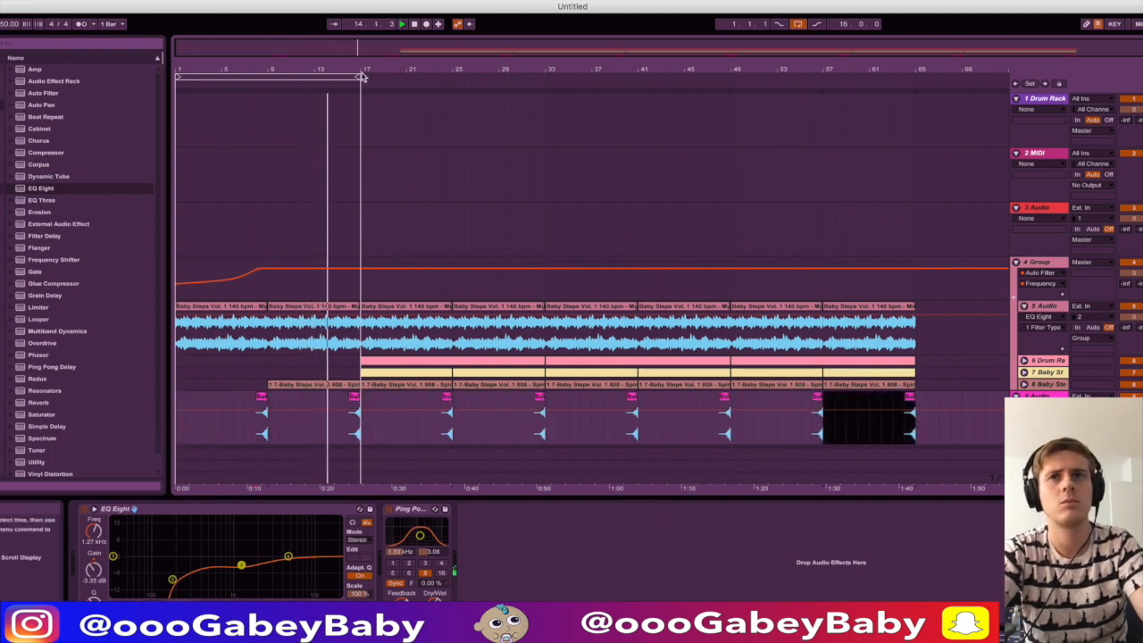
- Open the 808 track's sampler, adjust its volume, and restart playback from bar 1
left_click(1047, 384)
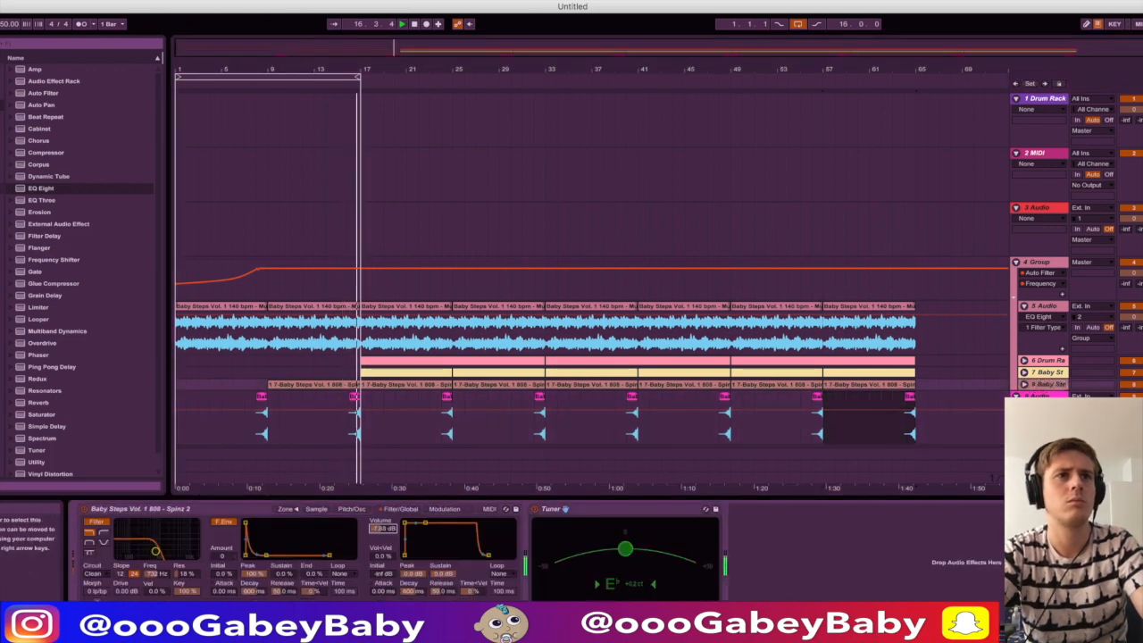
key("space")
left_click(386, 529)
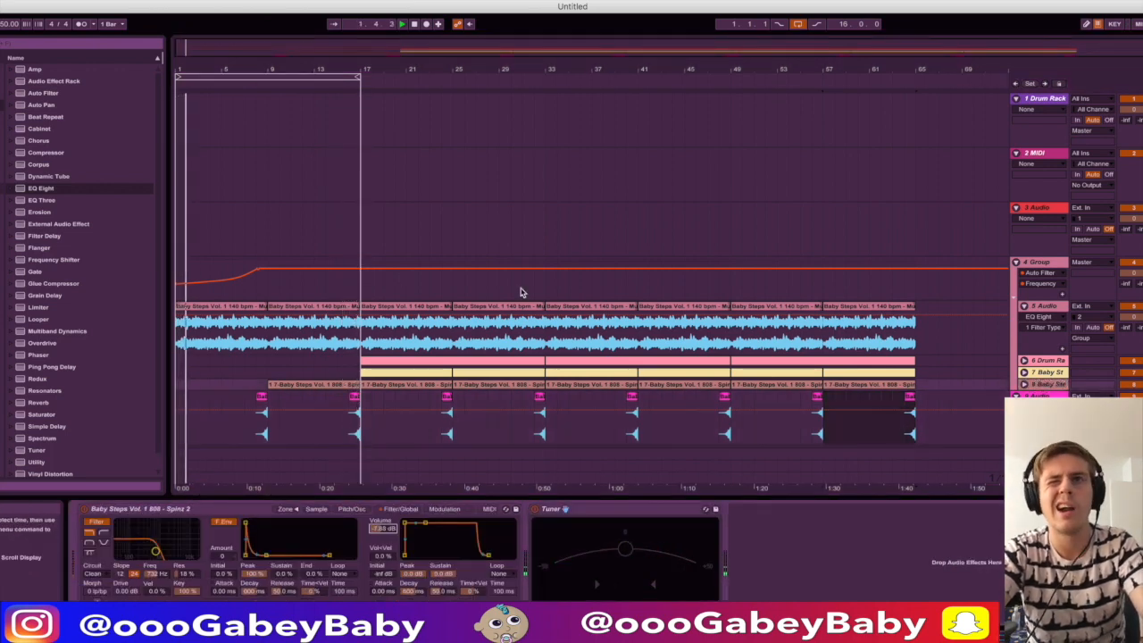
- Audition the Baby Steps Volume 1 kicks and load Kick - Rack.wav onto the C1 pad of the clap track's Drum Rack
left_click(1025, 360)
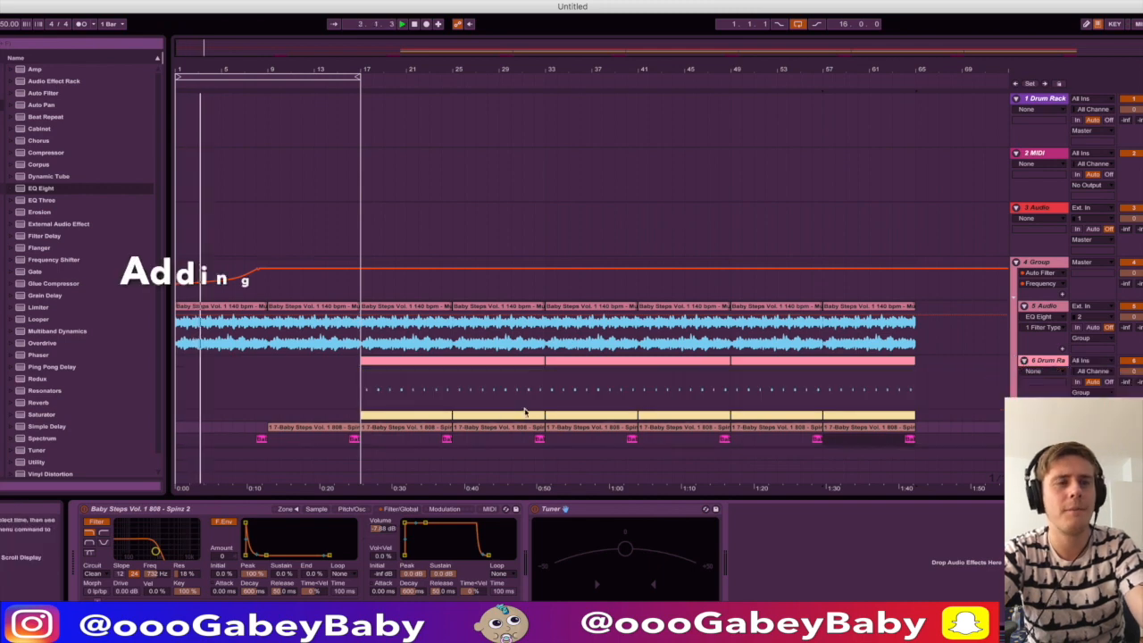
left_click(456, 389)
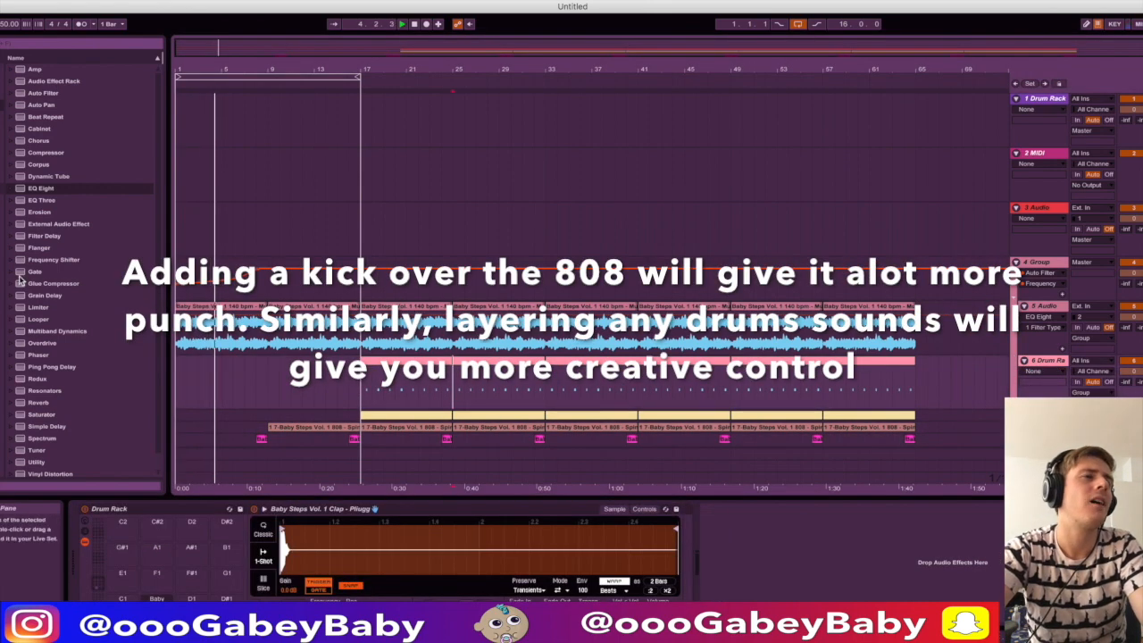
left_click(2, 236)
left_click(15, 250)
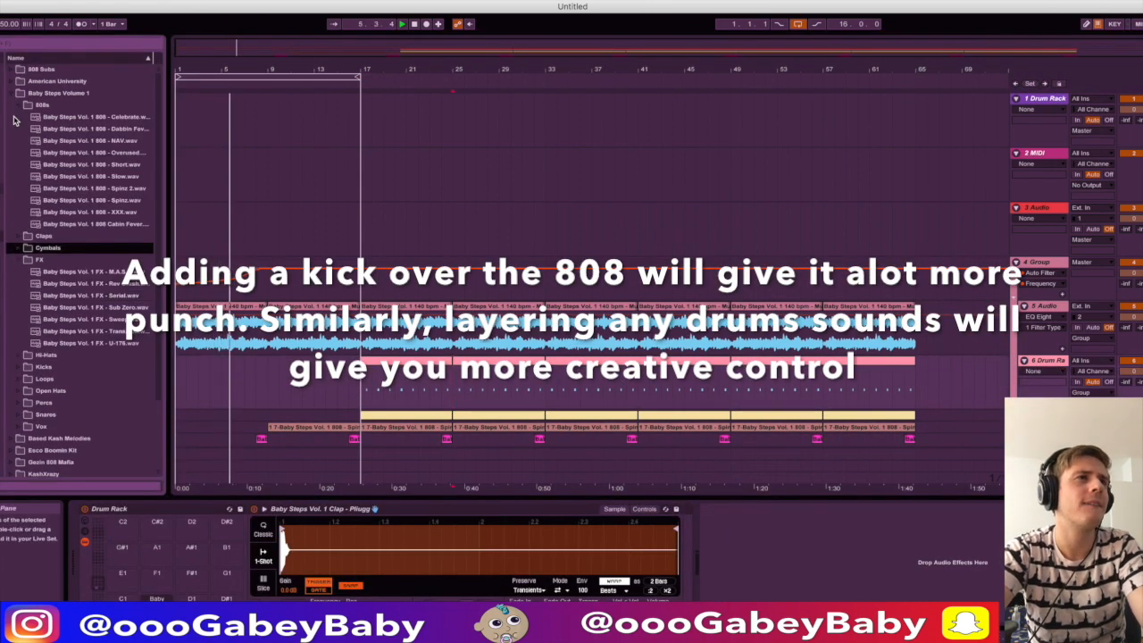
left_click(18, 106)
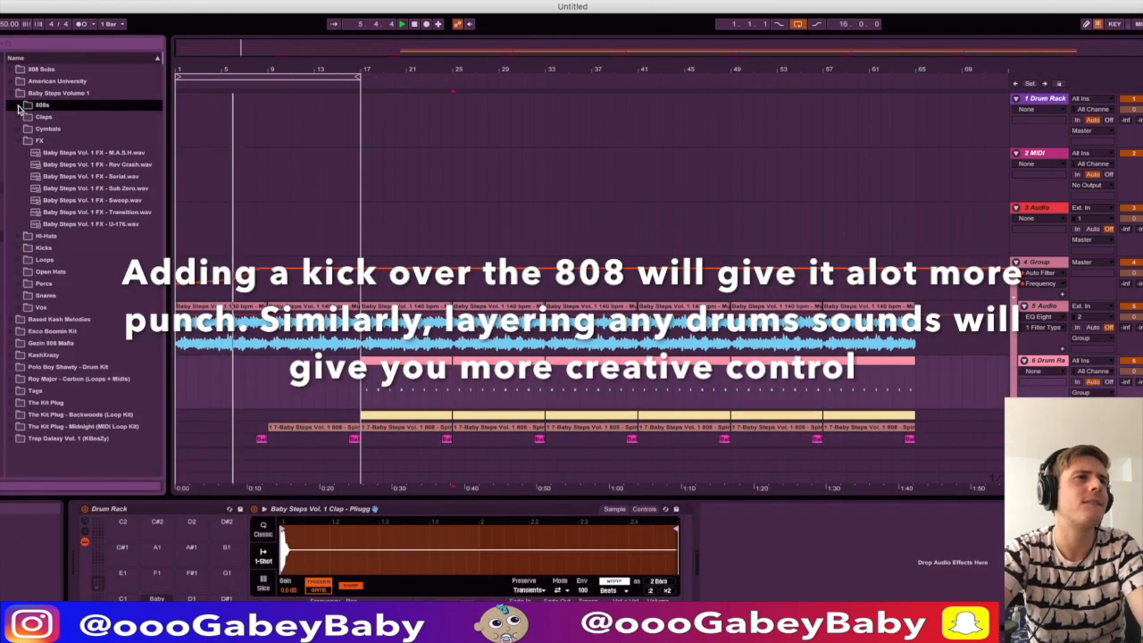
left_click(34, 247)
key("Down")
key("Down")
key("Down")
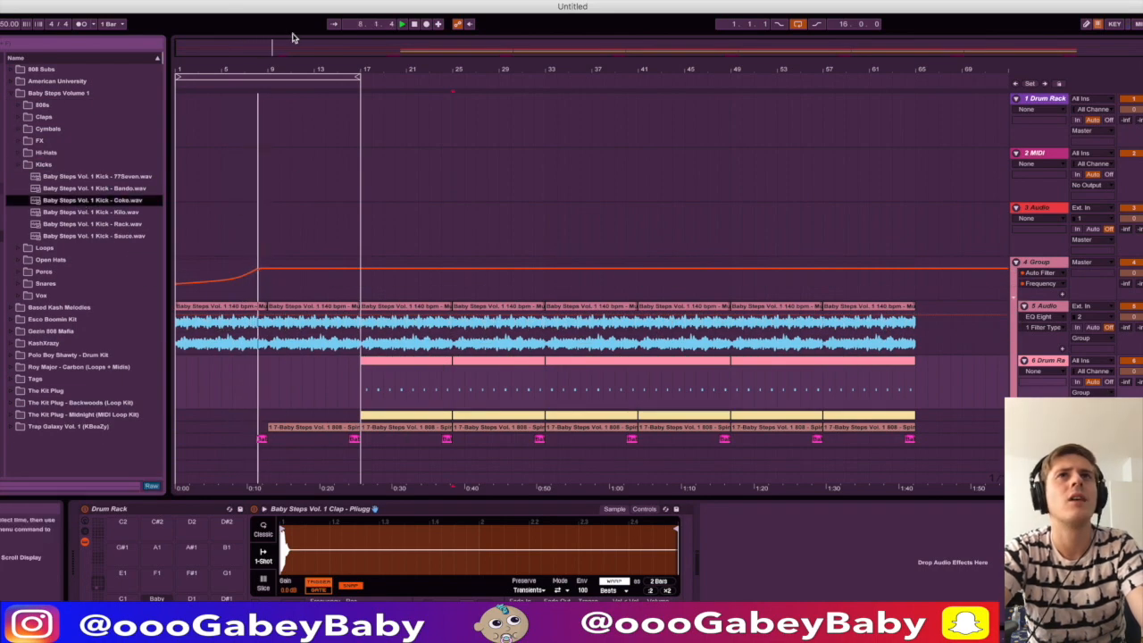
left_click(136, 224)
left_click_drag(136, 224, 122, 598)
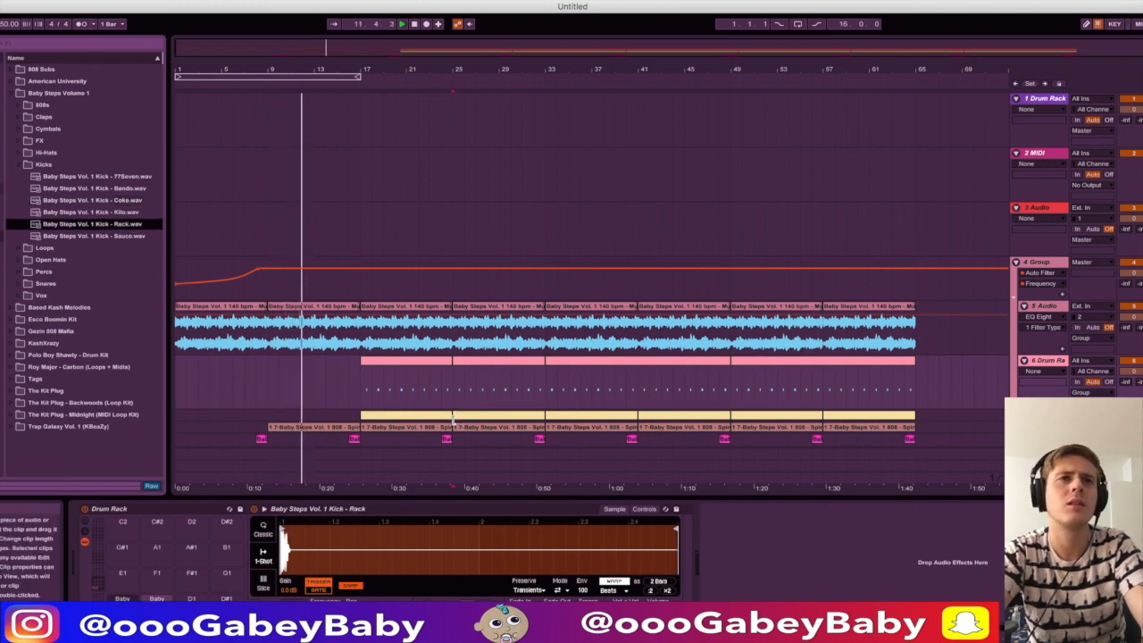
- Shorten the clap and hi-hat clips that start at bar 17 so both end at bar 23
left_click_drag(451, 362, 429, 361)
left_click_drag(449, 414, 428, 414)
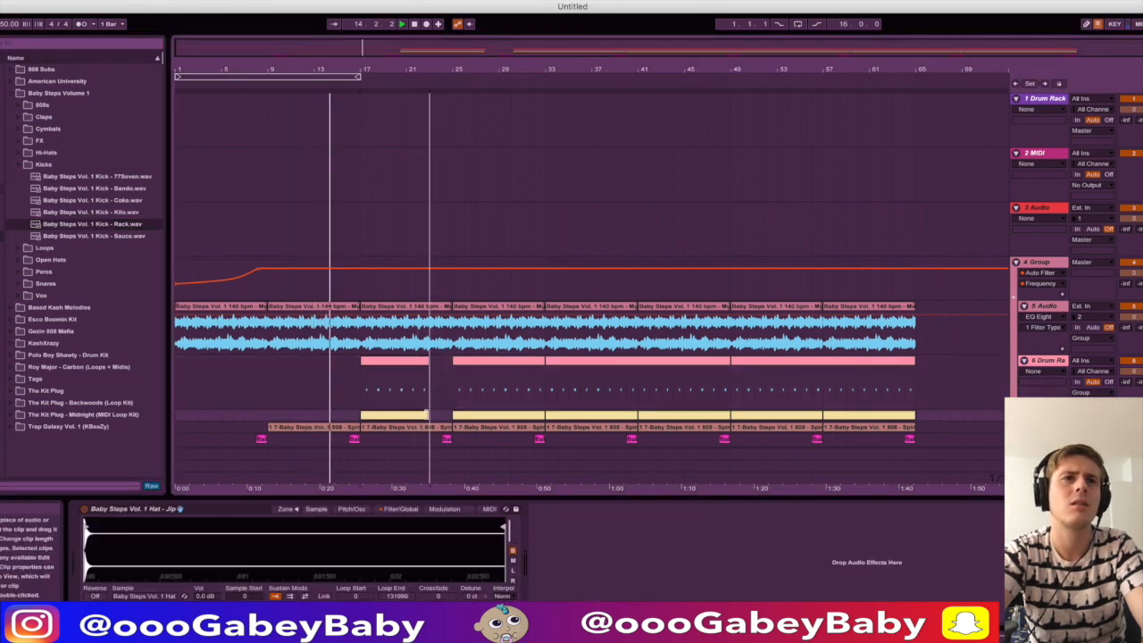
- Try a five-note kick pattern at the start of the clap clip at bar 25 and duplicate it to the clip's bar 5
left_click(488, 363)
double_click(489, 366)
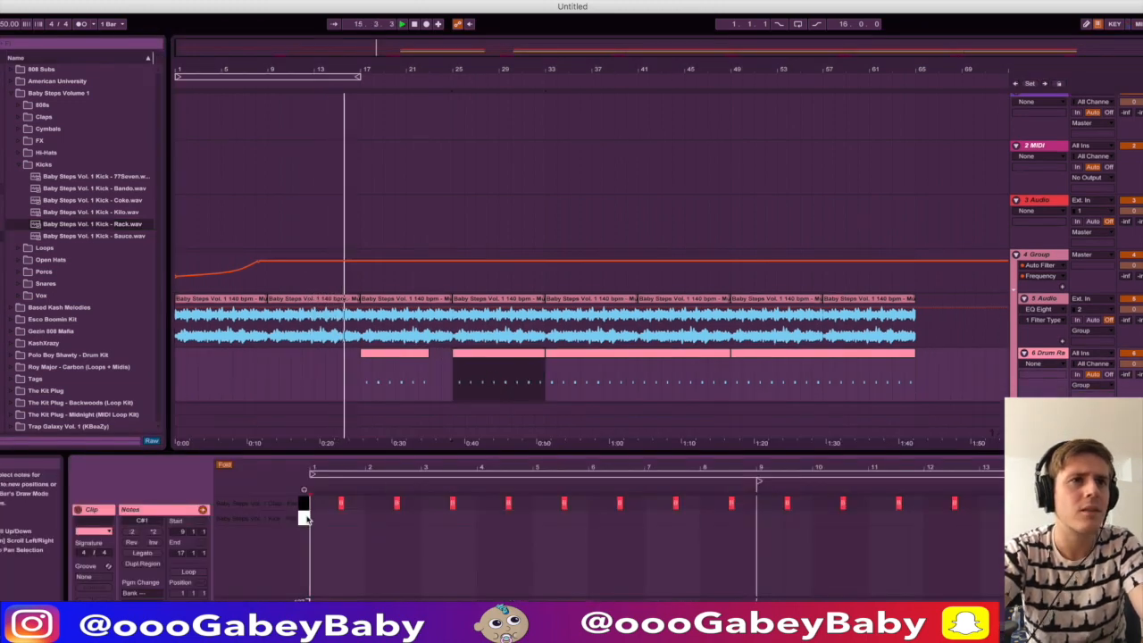
left_click_drag(357, 470, 359, 509)
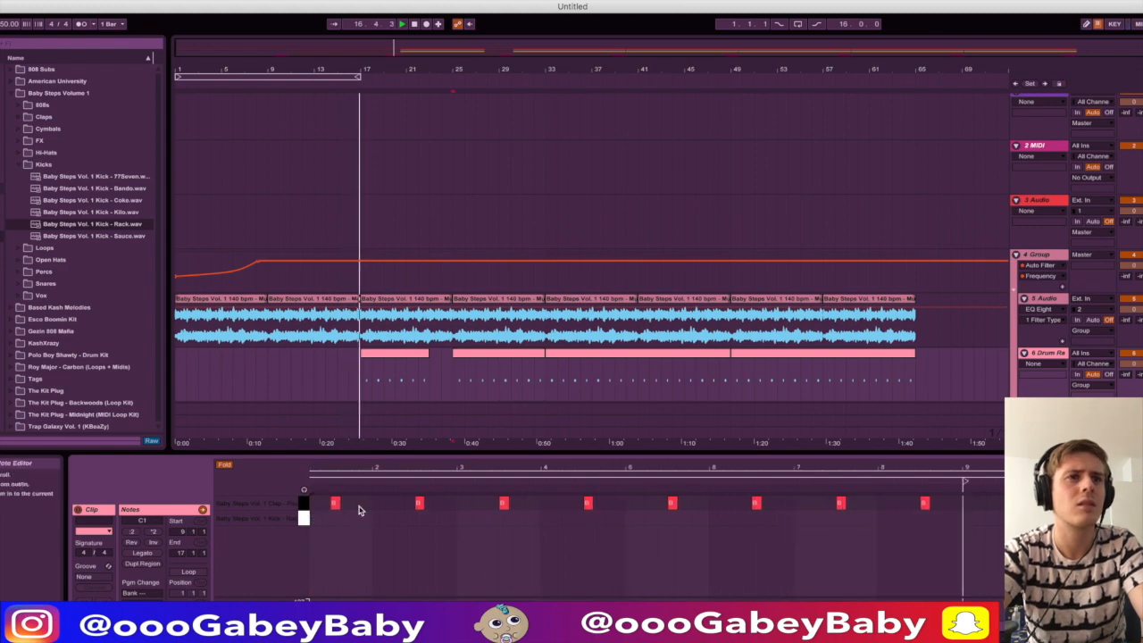
scroll(357, 510, "right", 3)
scroll(357, 510, "left", 3)
double_click(366, 518)
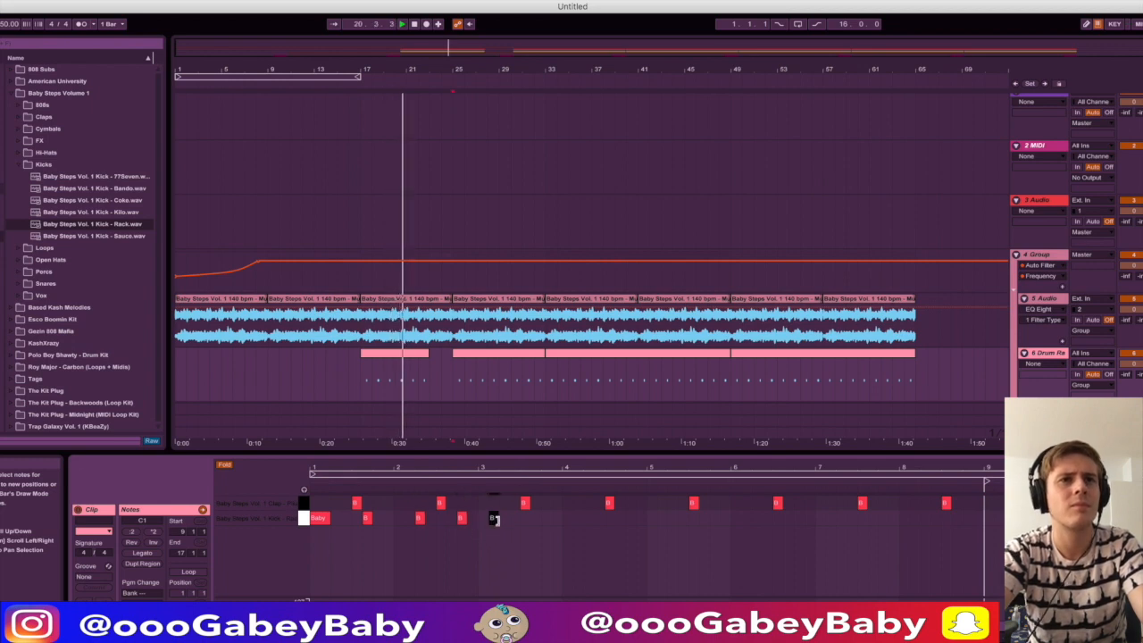
left_click(554, 525)
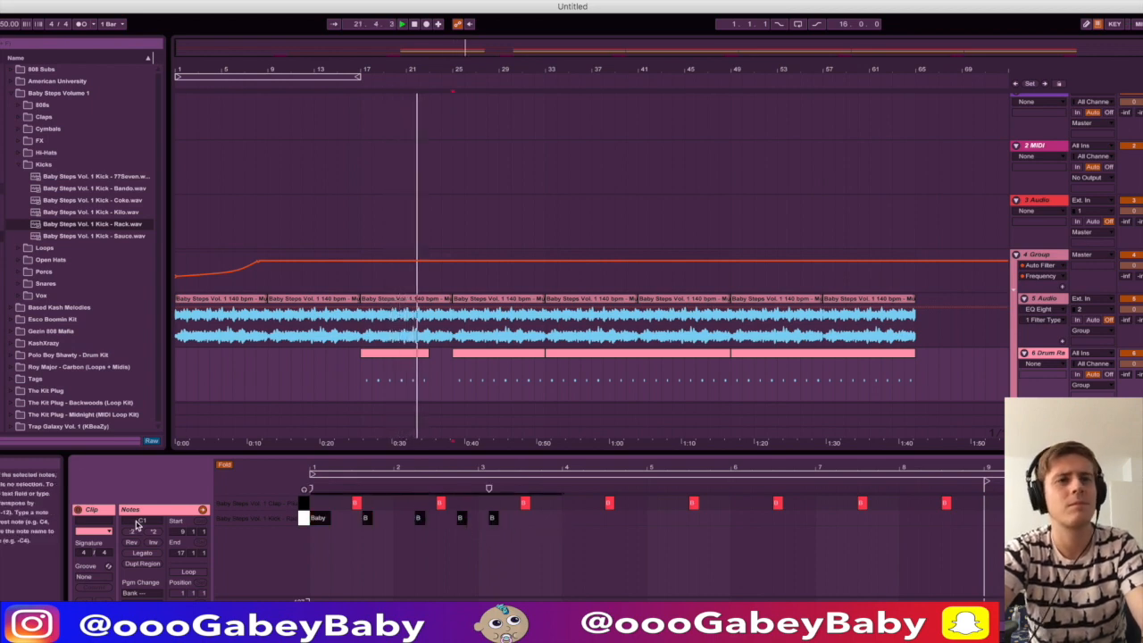
key("super+d")
left_click_drag(566, 518, 655, 534)
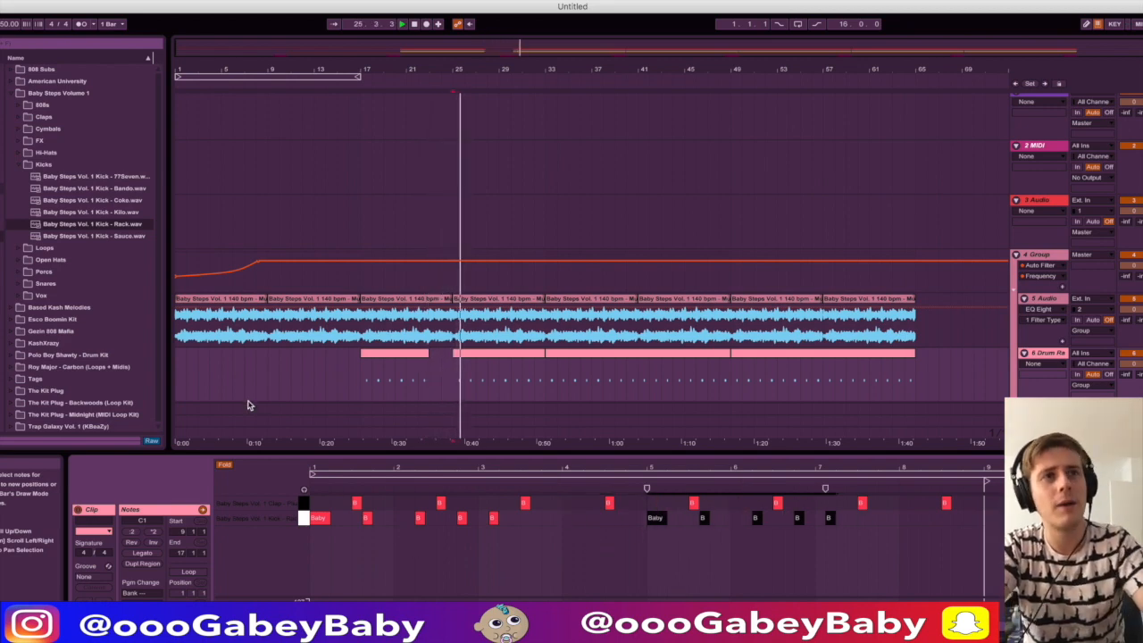
- In the clap clip at bar 25, place kick notes at 1.1, 1.2.3, 1.4, 2.2, 2.3.3, 3.1, 3.2.3 and 3.4
left_click(458, 357)
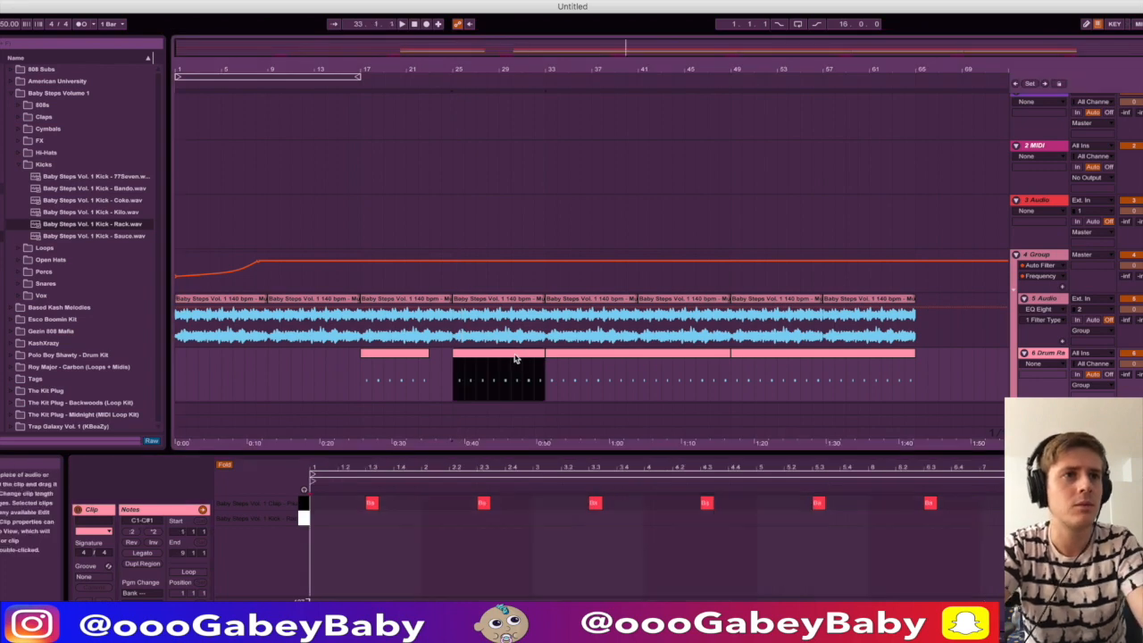
double_click(315, 521)
key("space")
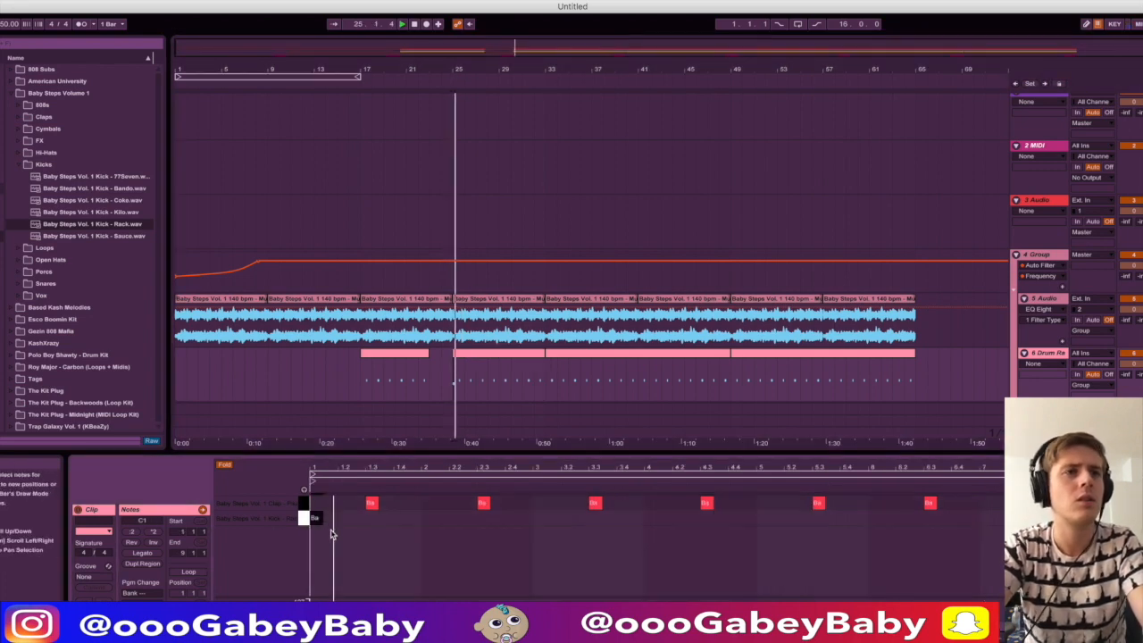
left_click(357, 518)
left_click(399, 519)
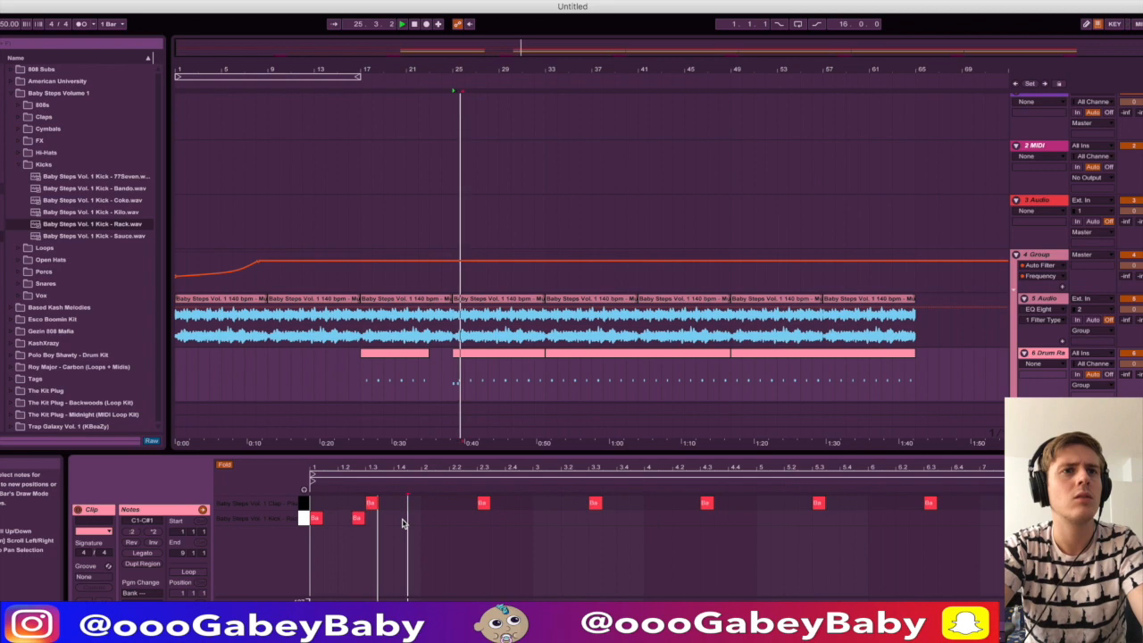
left_click(496, 518)
left_click(525, 518)
double_click(542, 521)
double_click(527, 520)
double_click(582, 521)
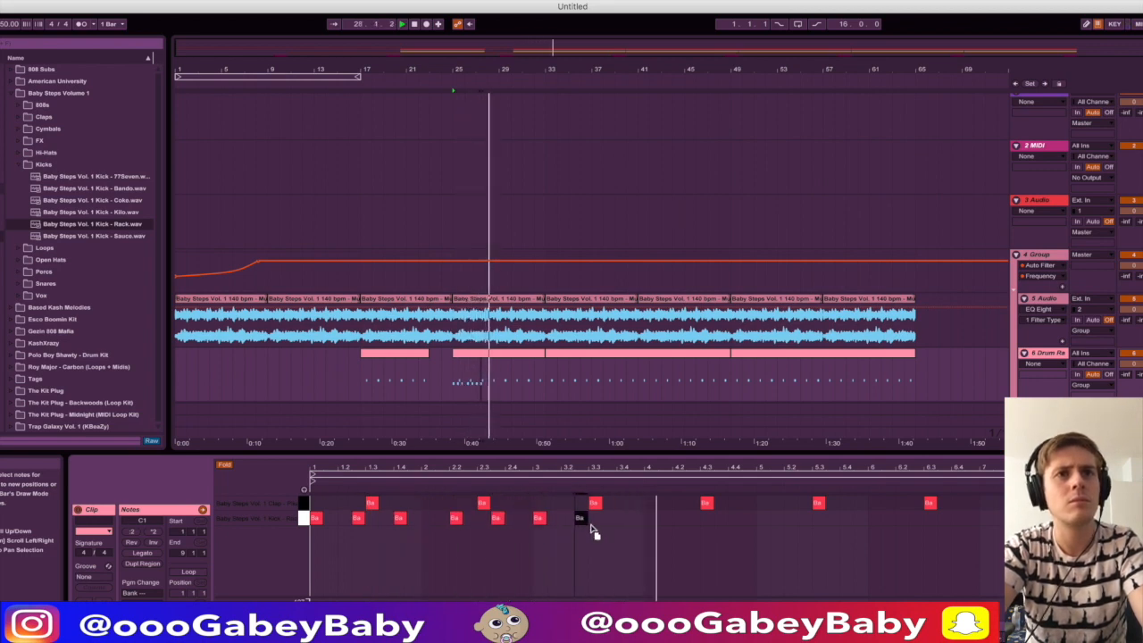
double_click(620, 521)
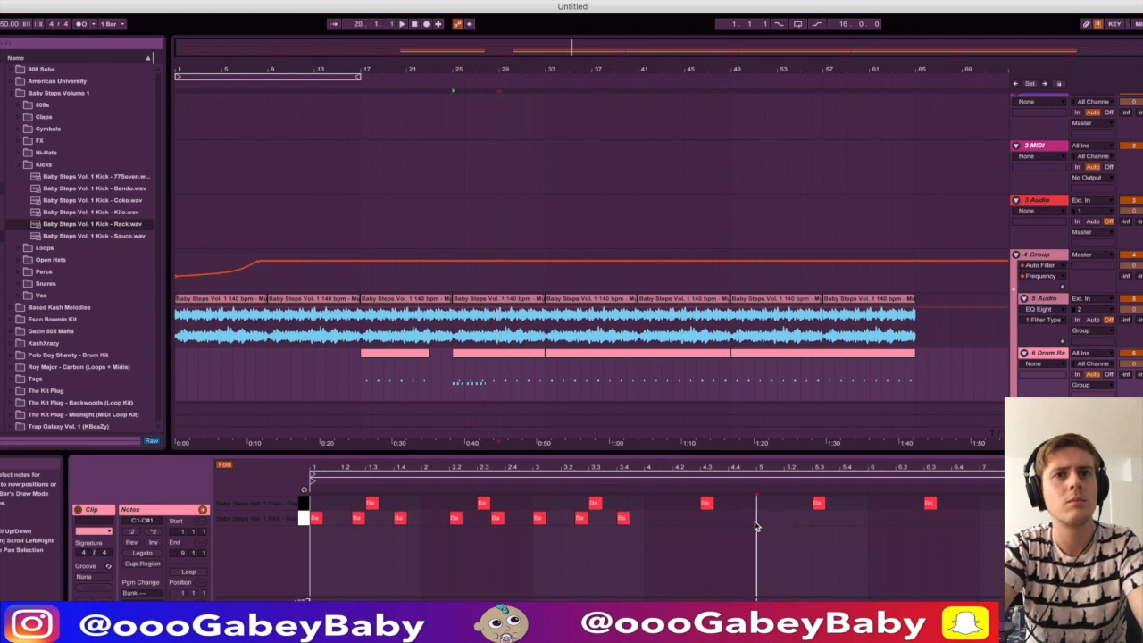
- Add a kick note at 4.4.3, duplicate the four-bar kick pattern to the clip's bar 5, and fold the melody track
left_click_drag(757, 541, 196, 520)
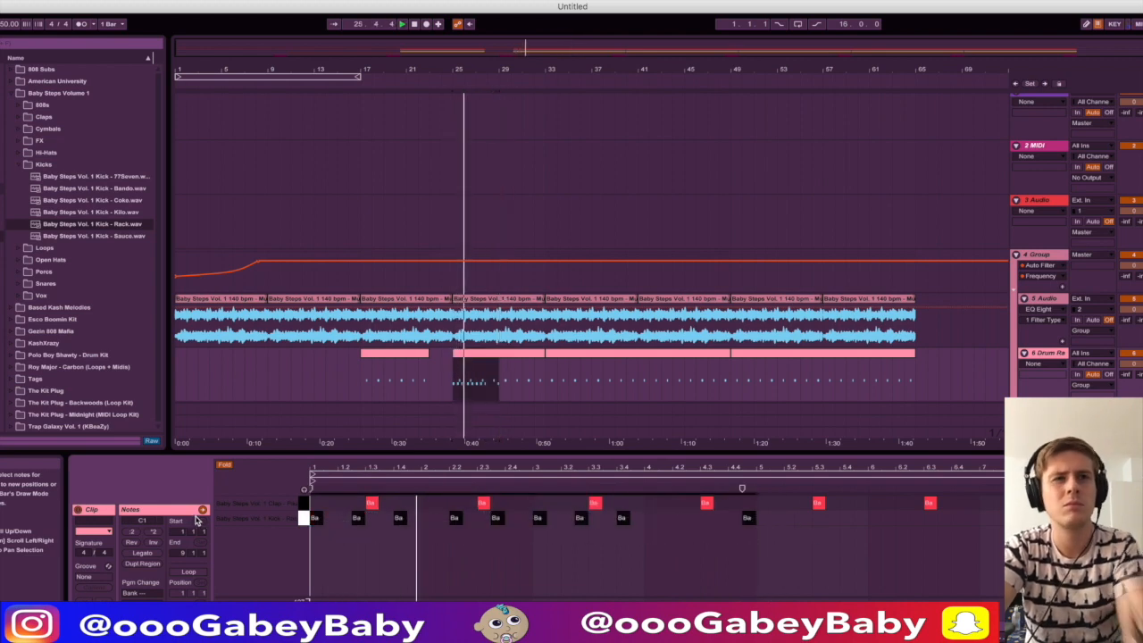
key("super+d")
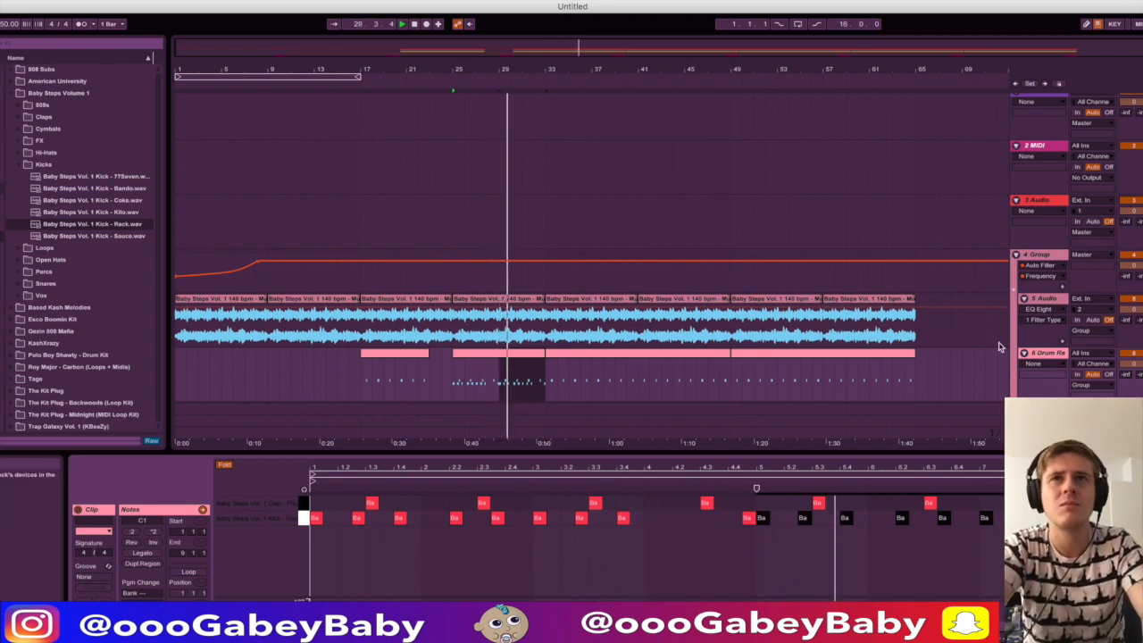
left_click(1024, 299)
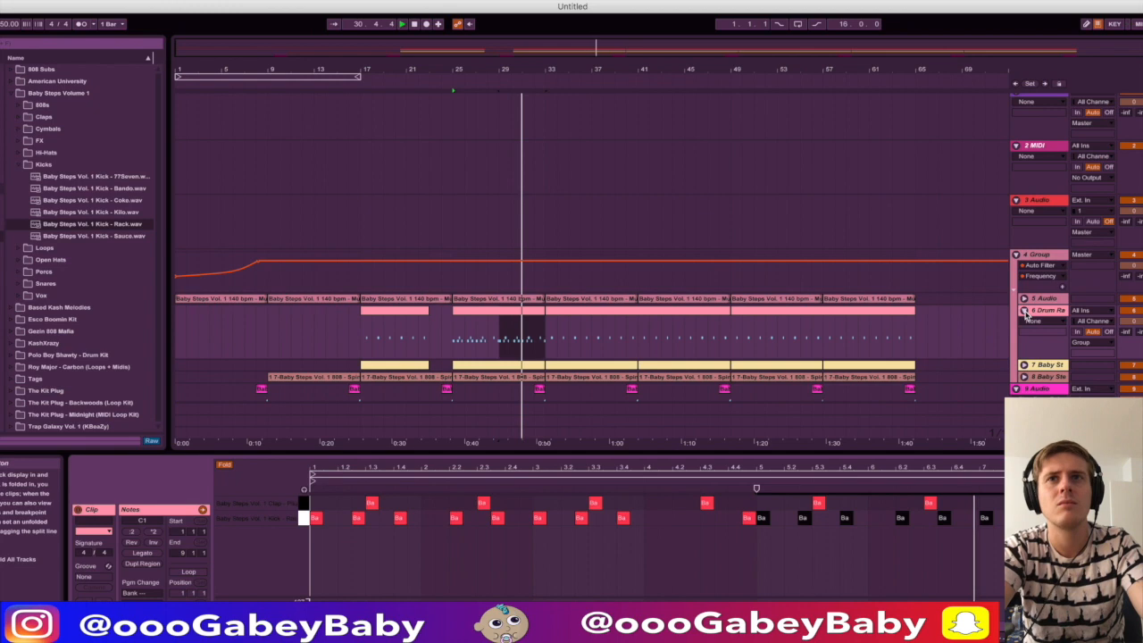
- In the 808 clip at bar 33, delete every note after the first and lengthen that note to about the clip's position 5.4
left_click(1024, 311)
left_click(1016, 346)
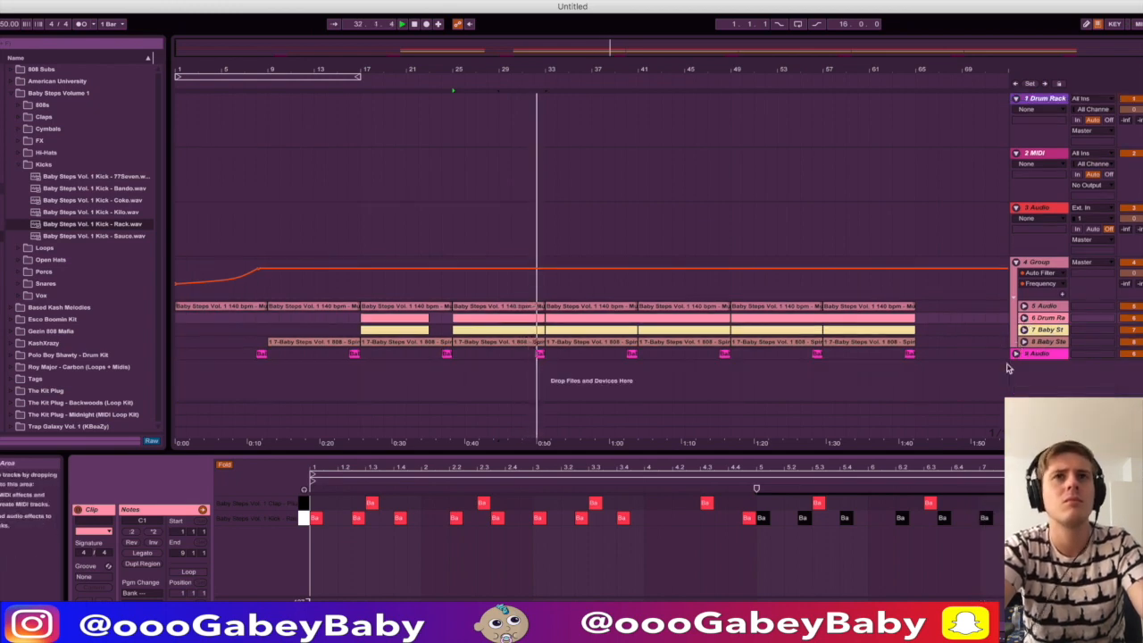
left_click(600, 342)
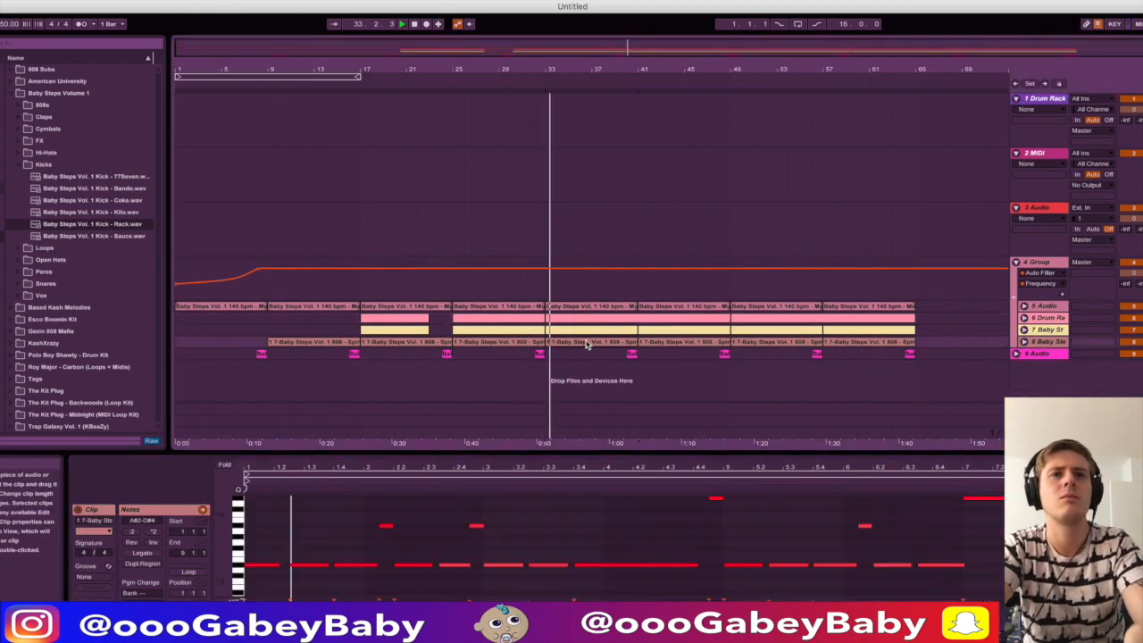
left_click_drag(331, 523, 971, 597)
key("Delete")
left_click_drag(565, 583, 1140, 383)
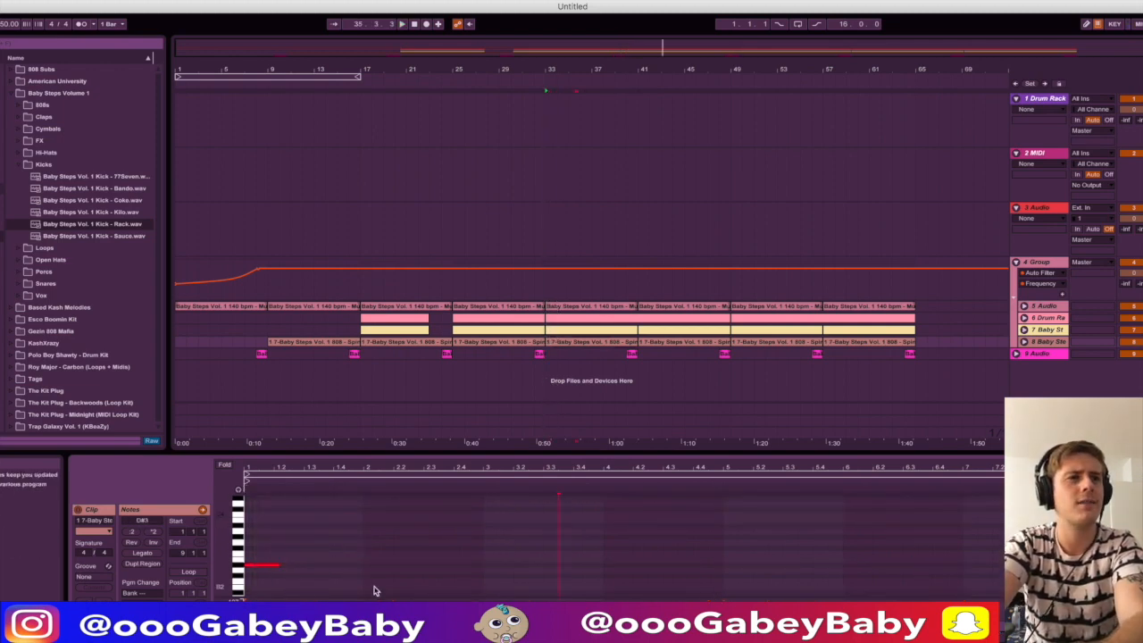
left_click_drag(277, 564, 776, 578)
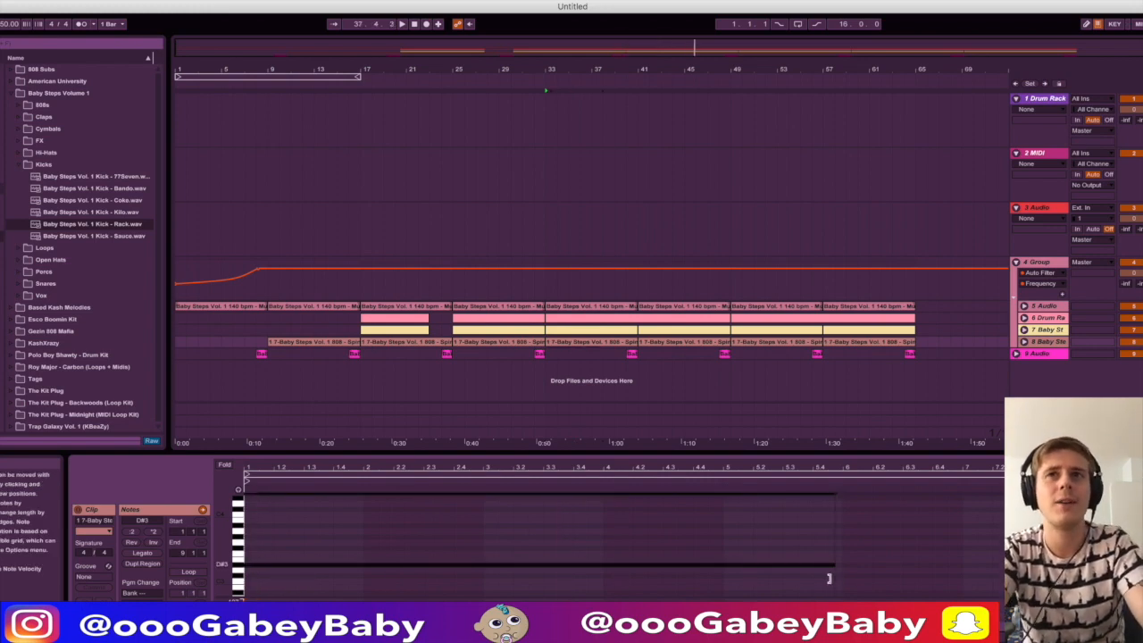
- Unfold the clap track and open the hi-hat clip that starts at bar 33
left_click(1024, 318)
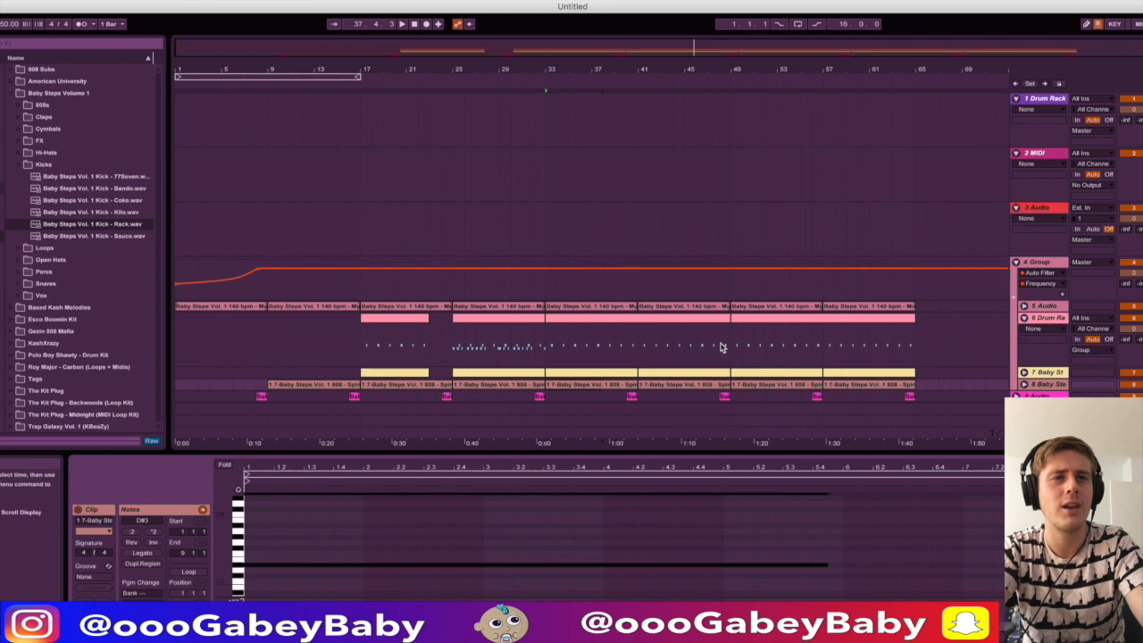
left_click(543, 355)
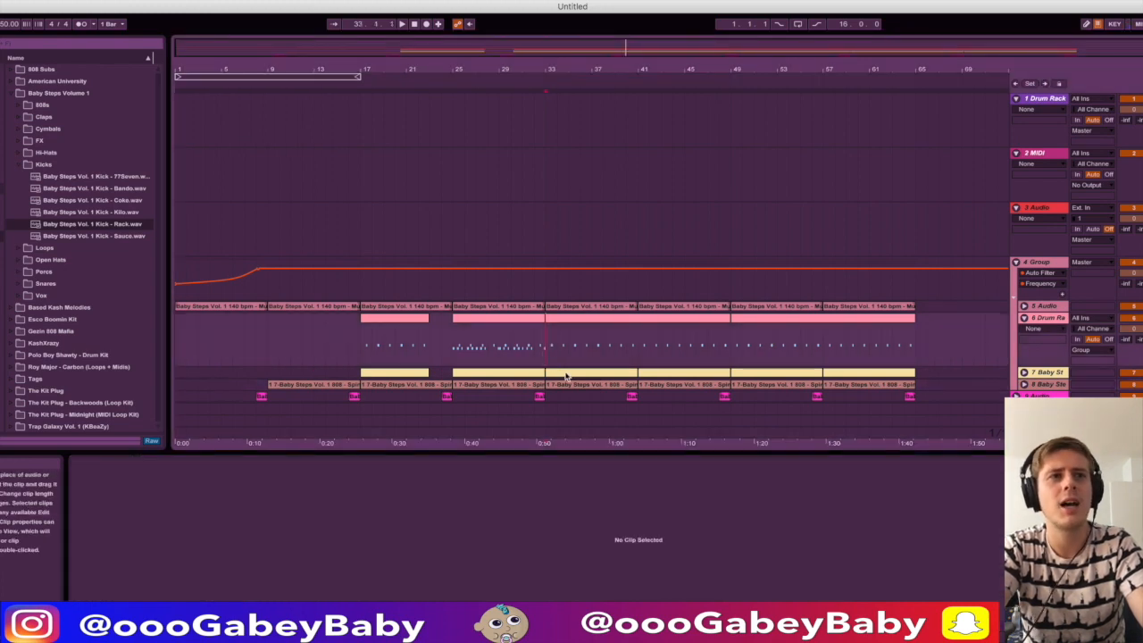
left_click(560, 374)
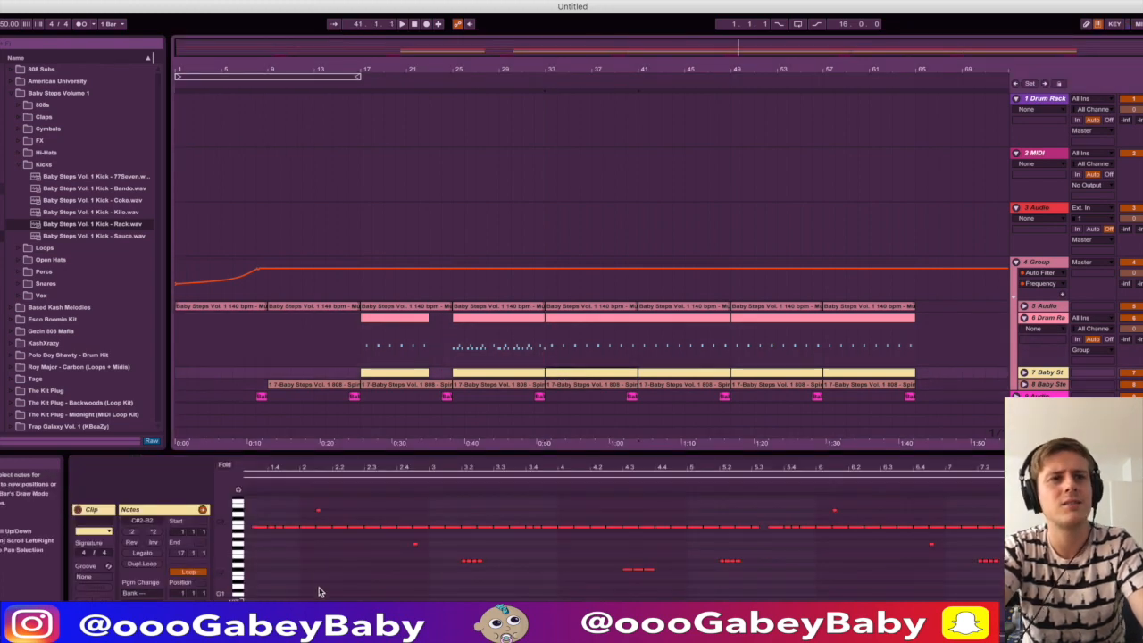
- Try deleting the notes in the first two bars of the hi-hat clip, and undo the last deletion
left_click_drag(256, 554, 431, 493)
key("Delete")
key("space")
scroll(342, 567, "left", 2)
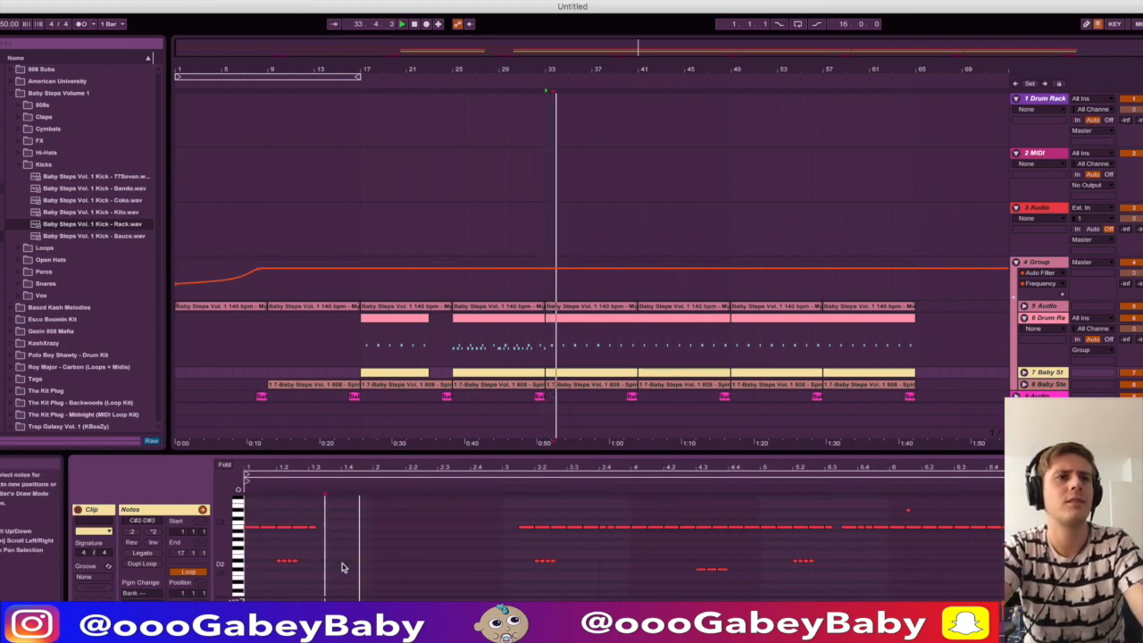
scroll(342, 567, "up", 1)
left_click_drag(339, 528, 173, 580)
key("Delete")
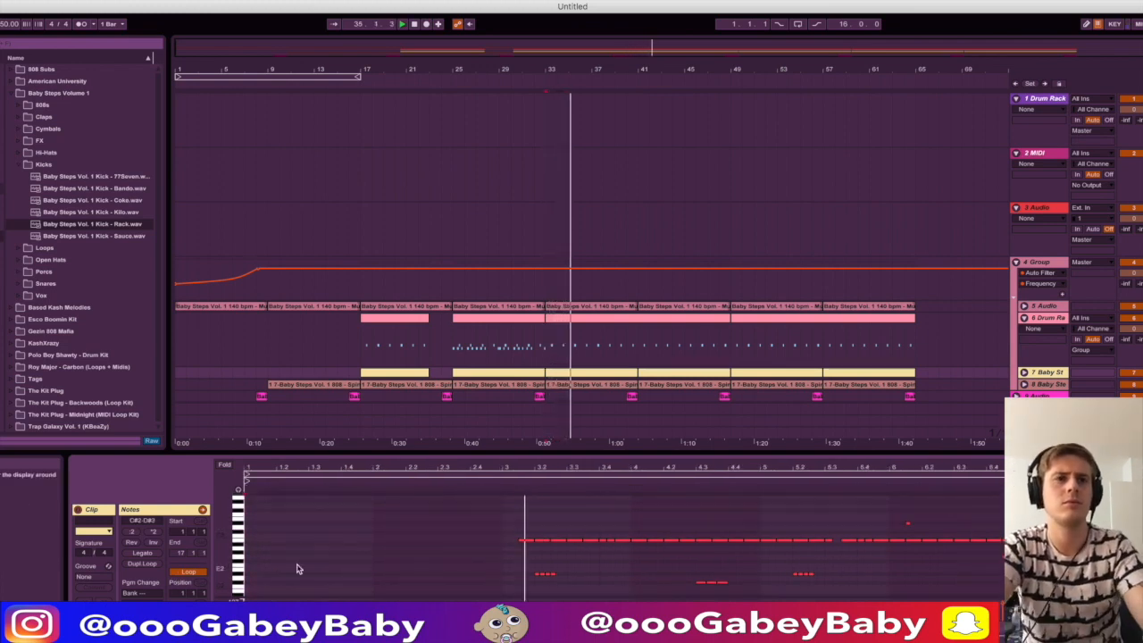
key("ctrl+z")
- Delete all notes in the hi-hat clip's first two bars and the rest of its main hi-hat row
left_click(500, 520)
left_click_drag(497, 523, 243, 586)
key("Delete")
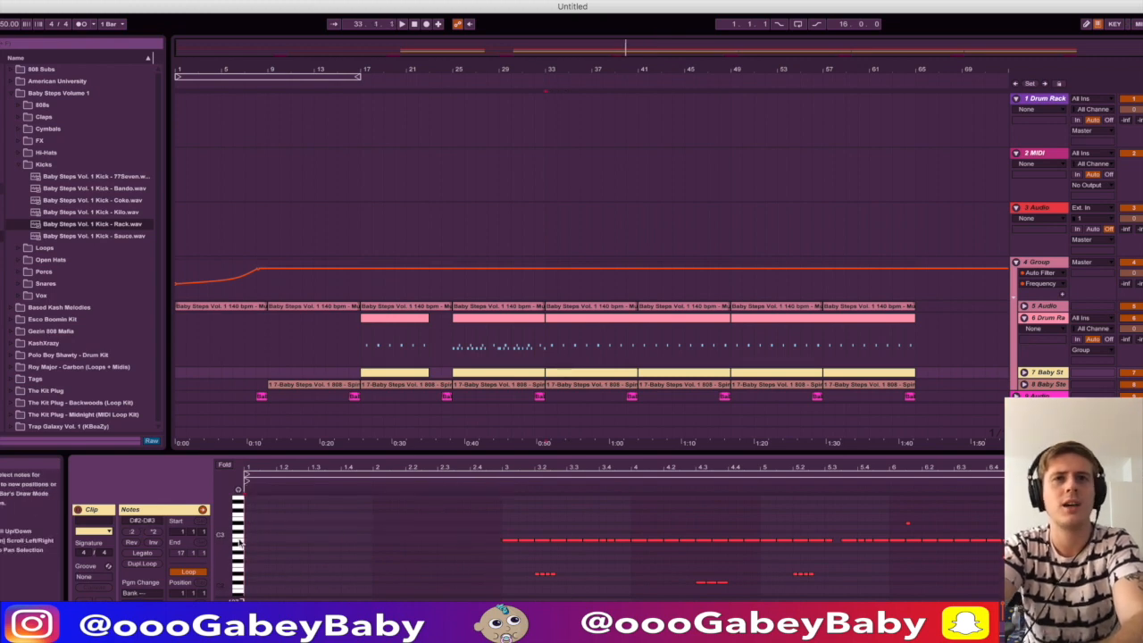
key("Delete")
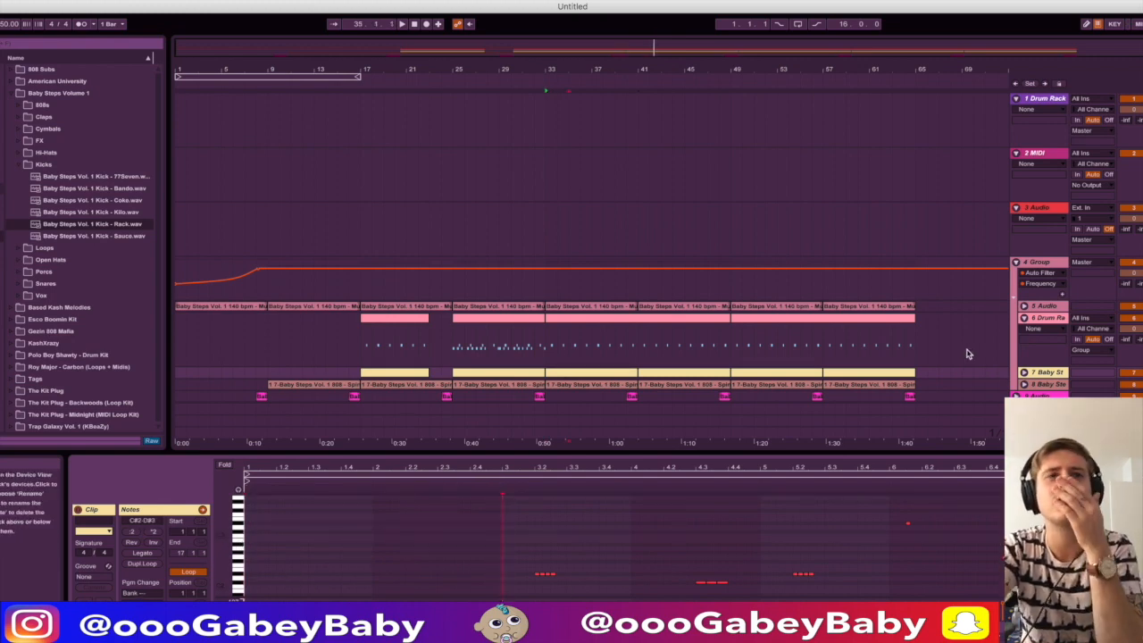
- Unfold the hi-hat track and delete all notes from the 808 clip at bar 41
left_click(1024, 372)
scroll(1036, 357, "down", 2)
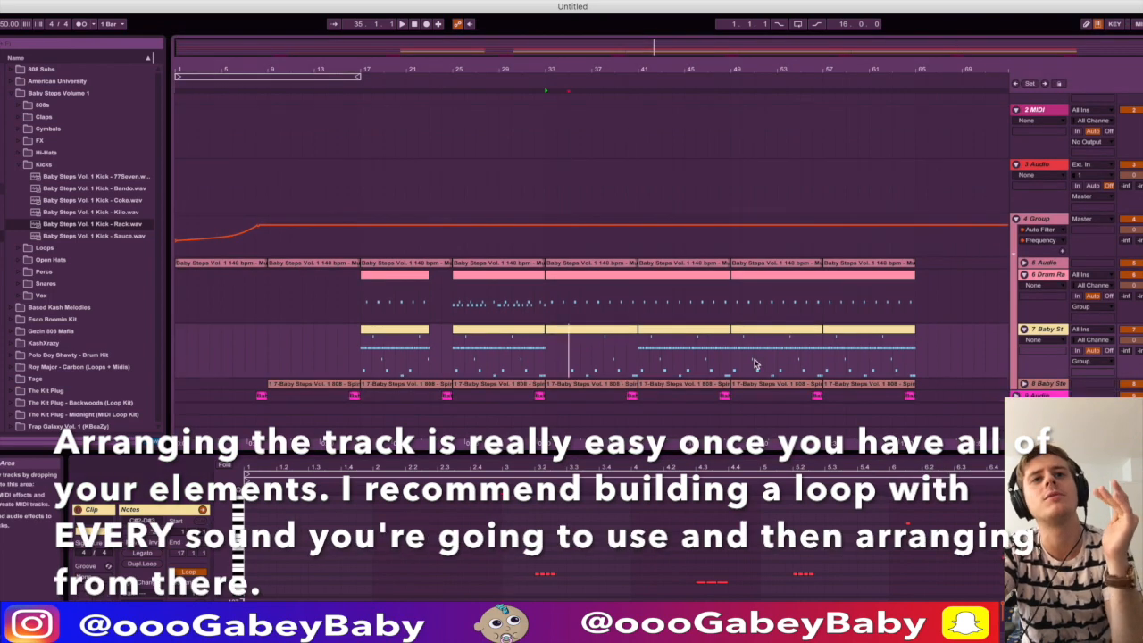
left_click(715, 383)
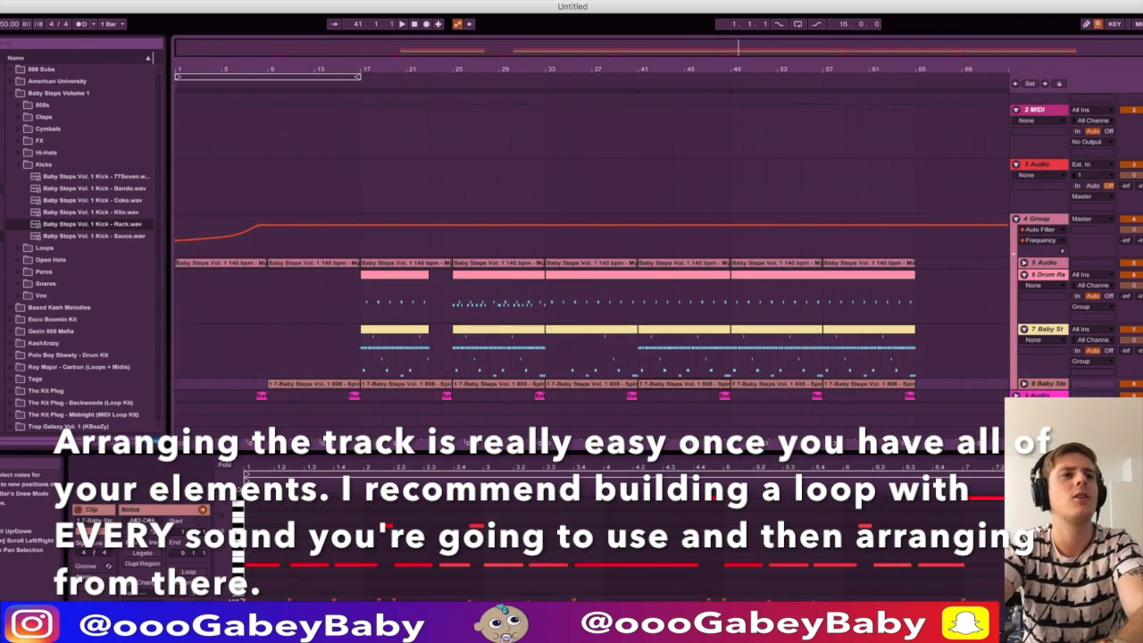
left_click_drag(260, 576, 1078, 321)
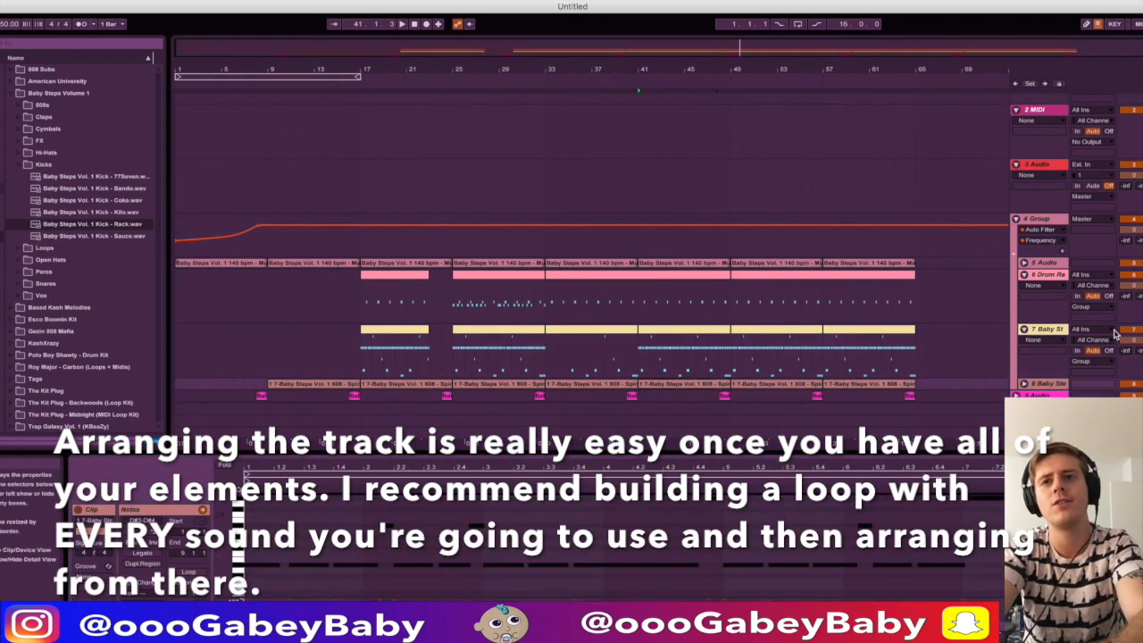
left_click_drag(973, 576, 178, 223)
key("Delete")
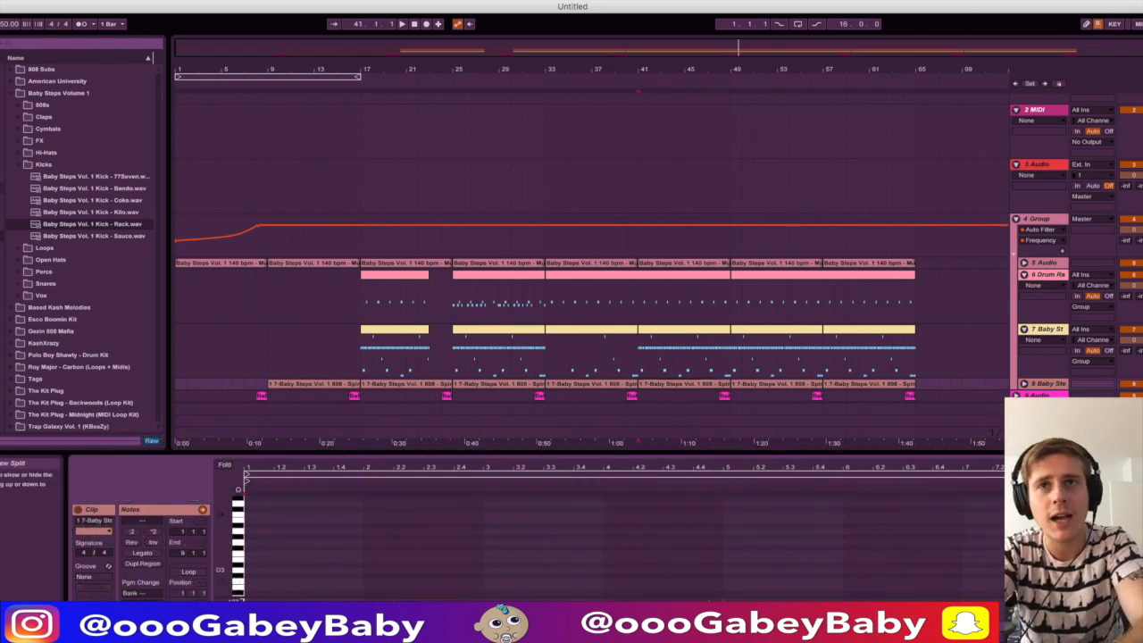
- Copy the kick notes from the clap clip at bar 25 and paste them at bar 9 of the clap clip starting at bar 33
scroll(1025, 386, "down", 2)
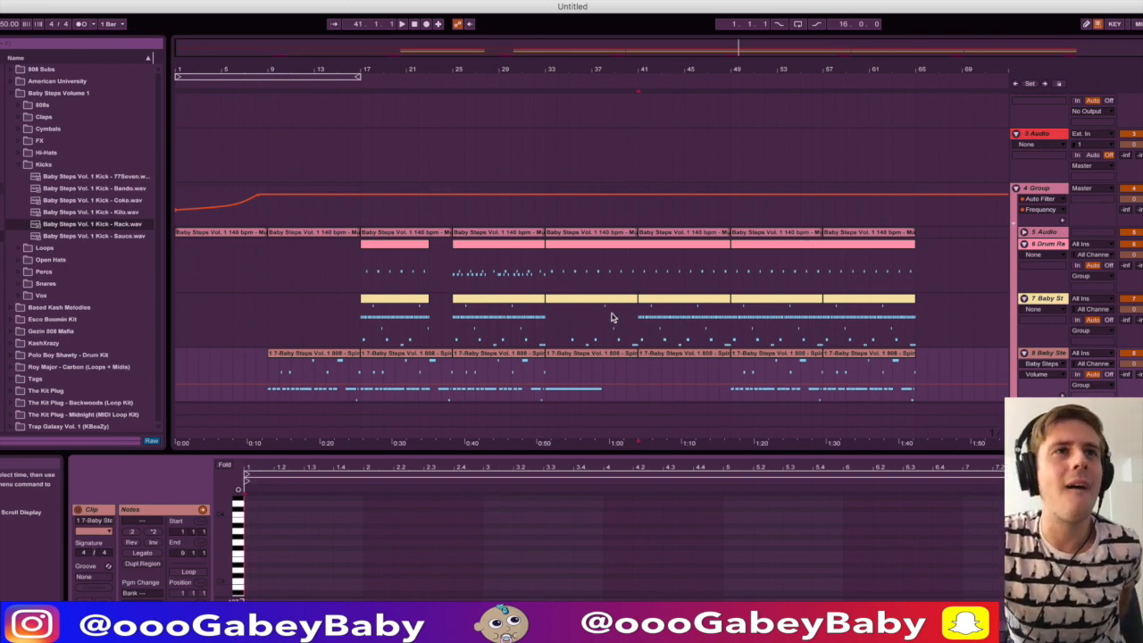
left_click(518, 266)
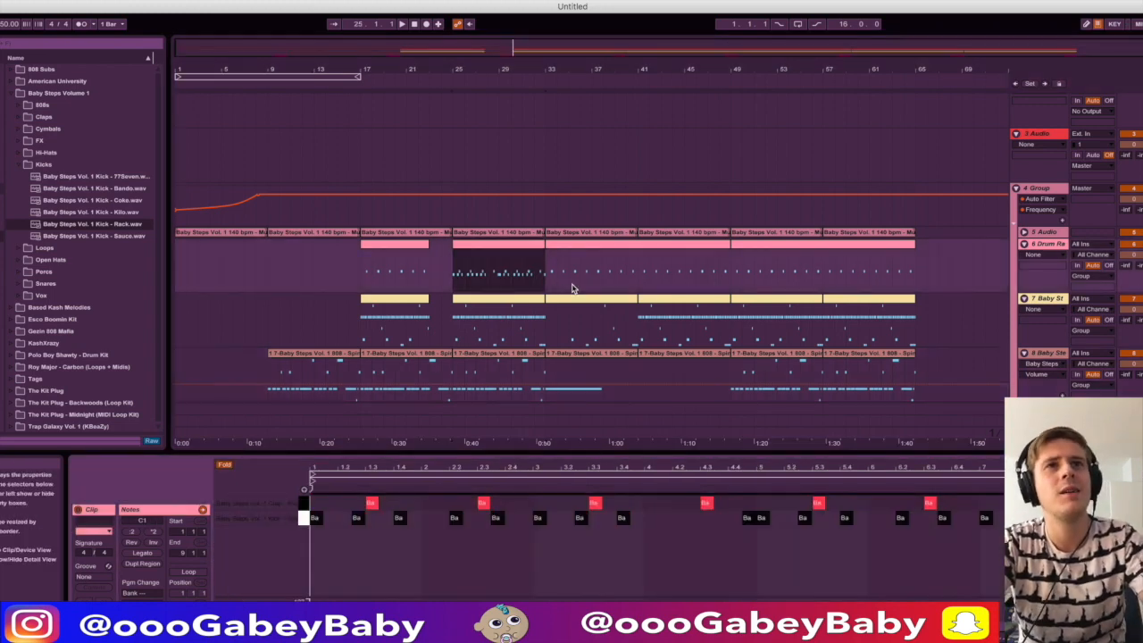
left_click(677, 246)
left_click(313, 522)
key("super+v")
key("super+z")
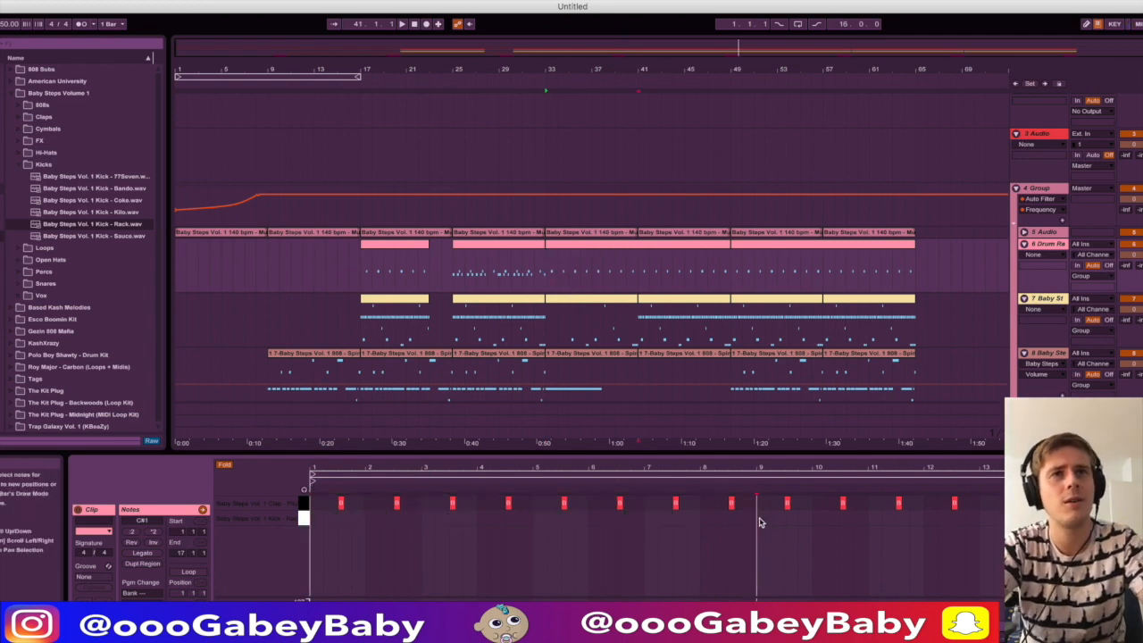
key("super+v")
scroll(739, 275, "down", 1)
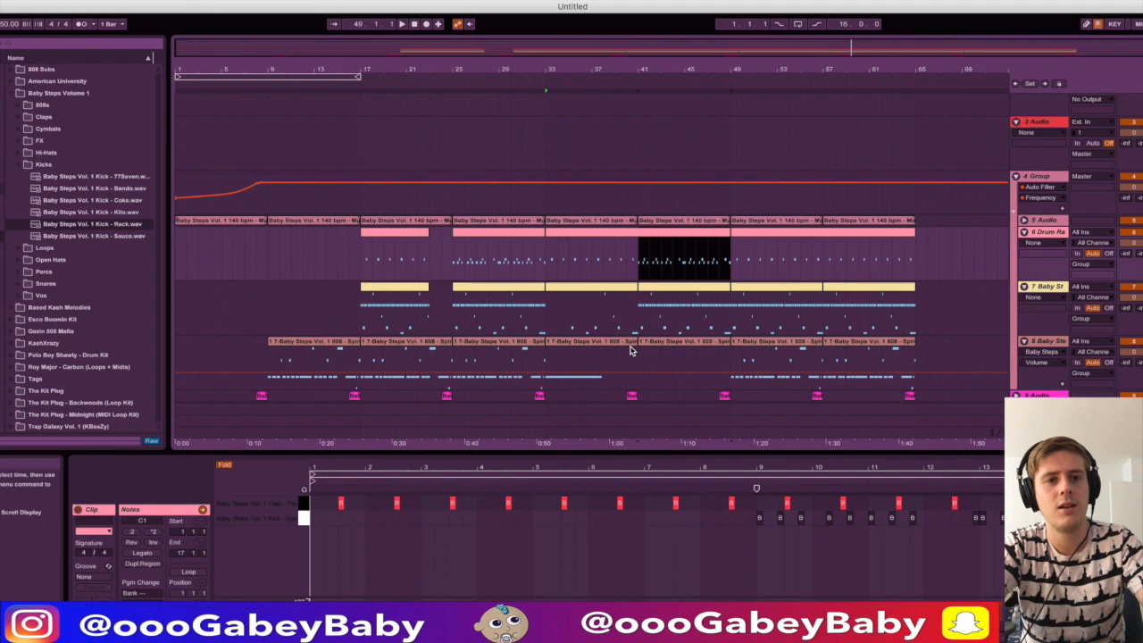
- Duplicate the sustained 808 clip from bar 33 to bar 41, and duplicate bars 57 to 65 of all arranged tracks to bar 65
left_click(613, 342)
key("super+d")
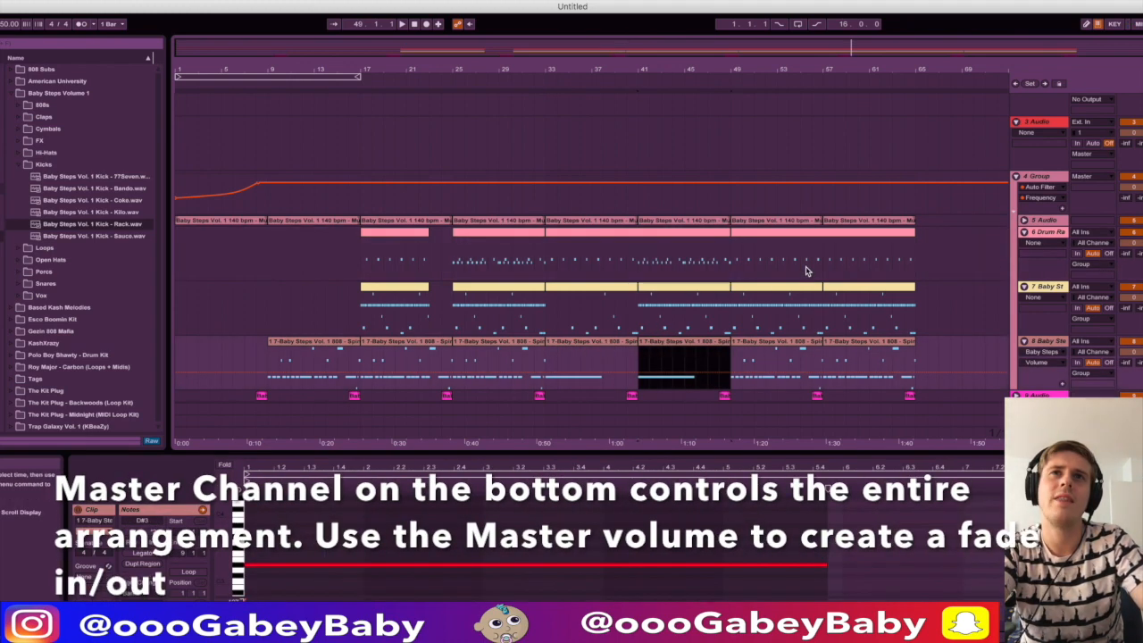
left_click_drag(825, 207, 912, 429)
key("super+d")
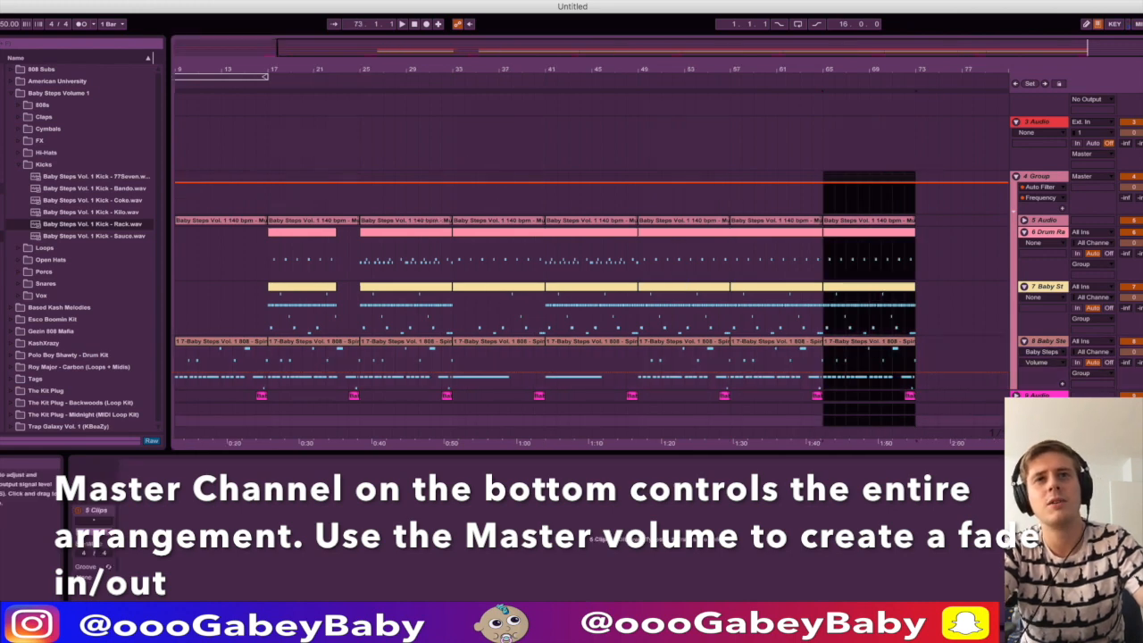
- Automate the master volume to fade from bar 66 down to -inf dB at about bar 74, and fold the master, hi-hat, clap and 808 tracks
left_click(829, 393)
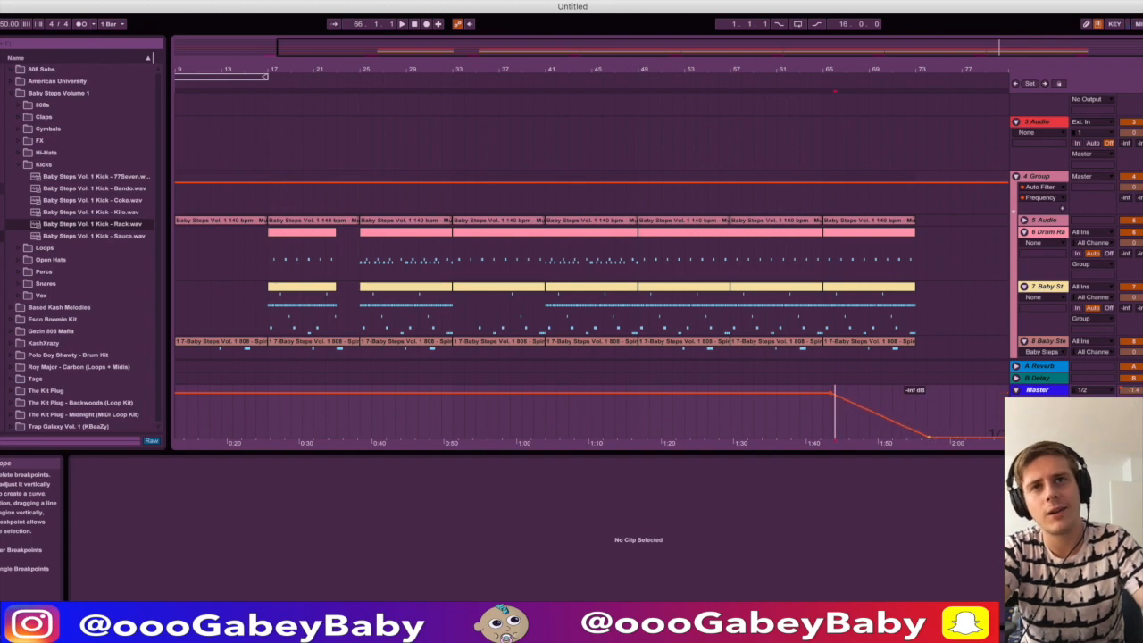
left_click(1016, 391)
left_click(1024, 287)
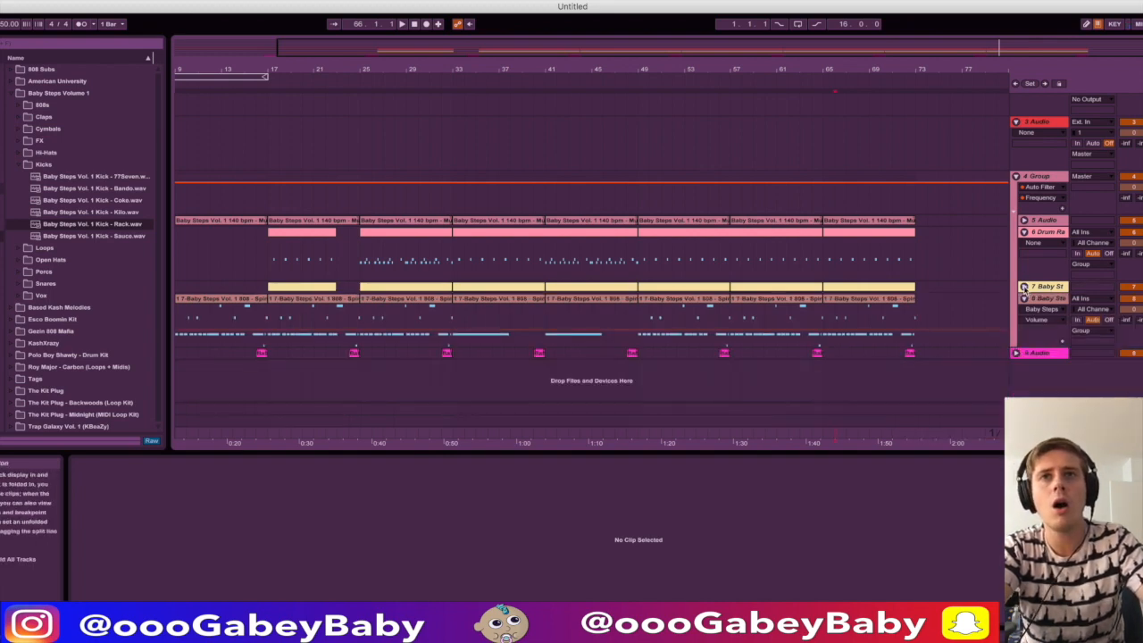
left_click(1025, 232)
left_click(1024, 256)
- Search the browser for "tag" and expand the Tags folder
scroll(390, 214, "up", 2)
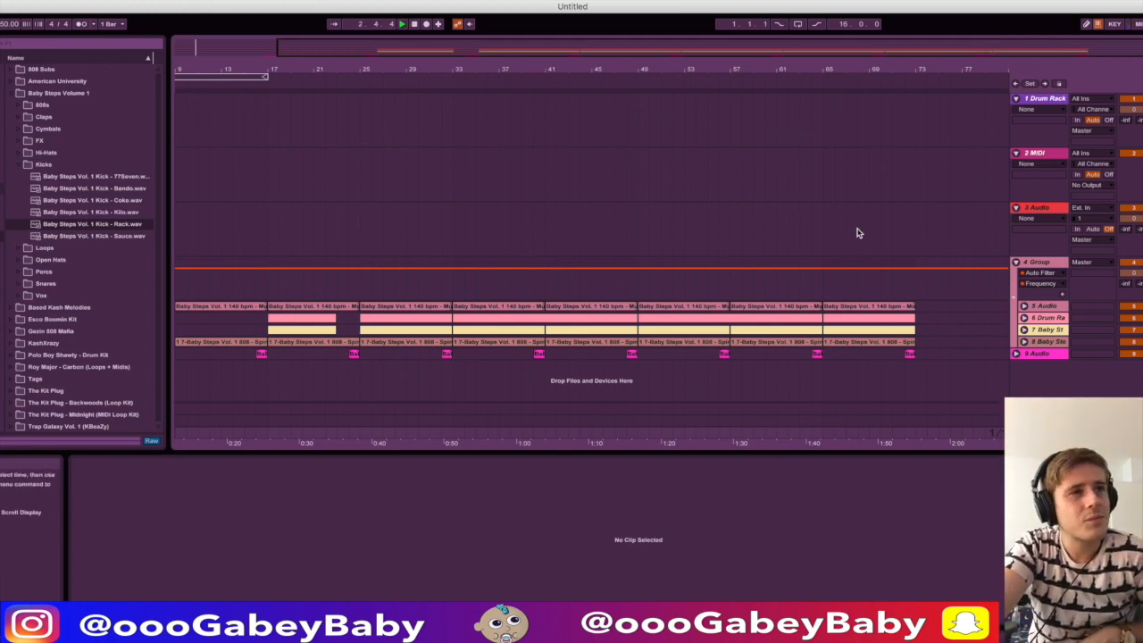
scroll(485, 258, "left", 3)
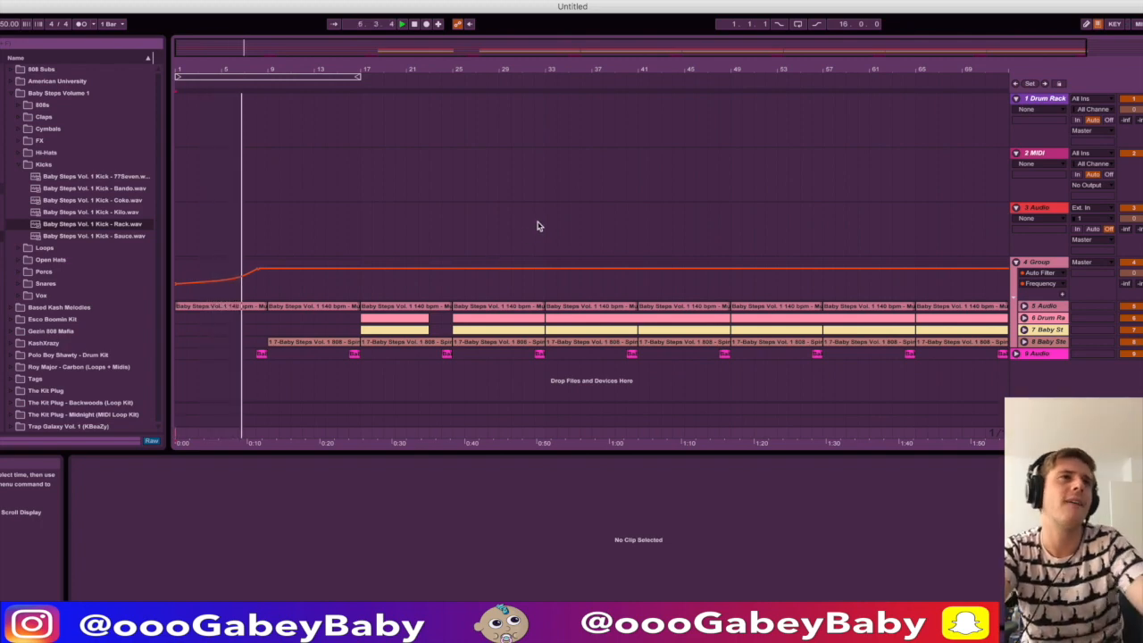
left_click(28, 45)
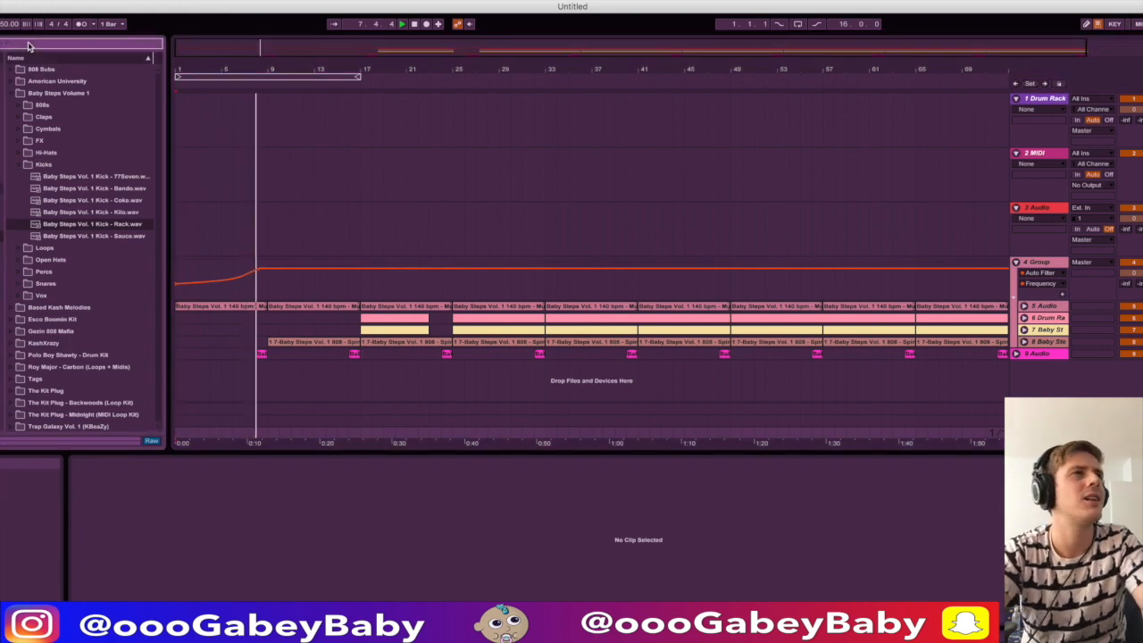
type("tag")
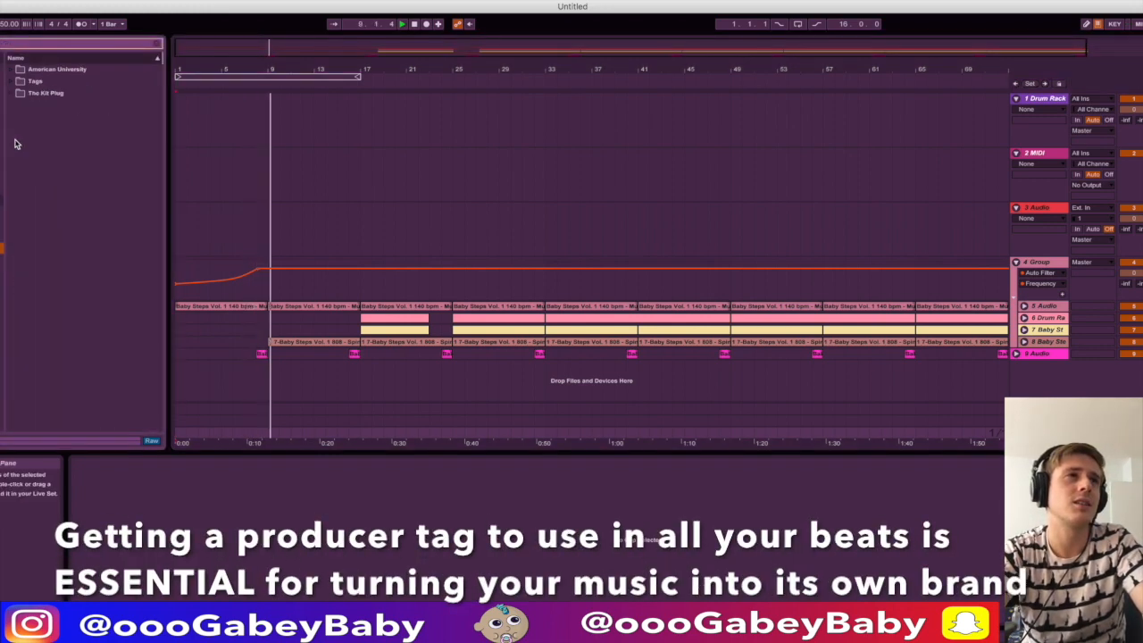
left_click(10, 81)
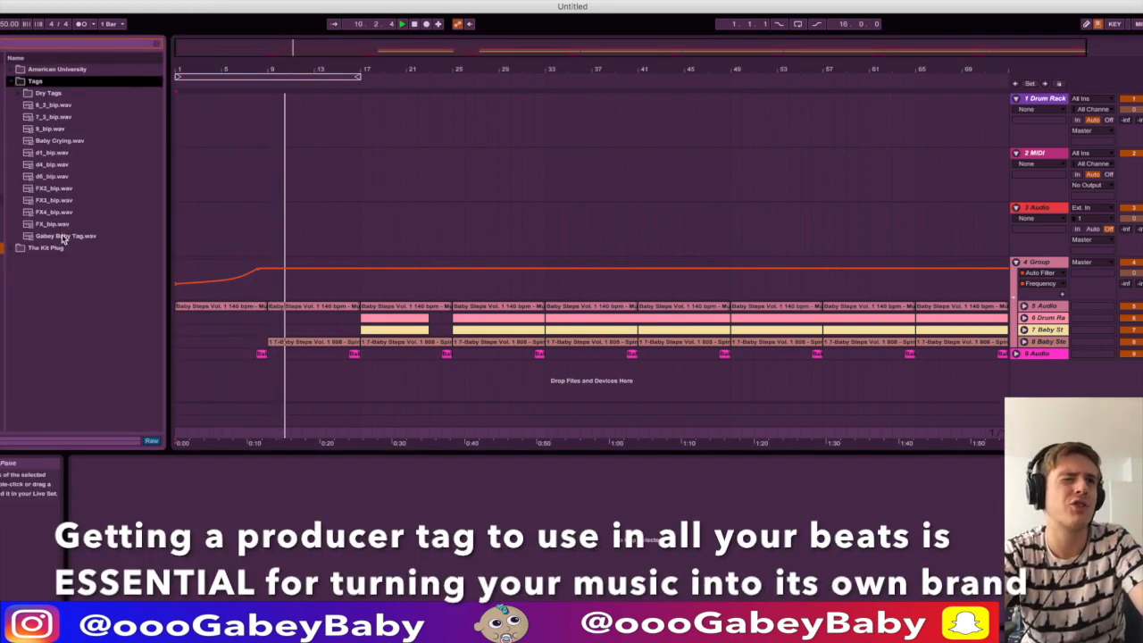
- Add Baby Crying.wav on a new audio track at bar 9, unwarped and with its start trimmed to where the sound begins
left_click(69, 143)
mouse_move(69, 142)
left_mouse_down()
mouse_move(328, 384)
mouse_move(270, 381)
left_mouse_up()
left_click(202, 520)
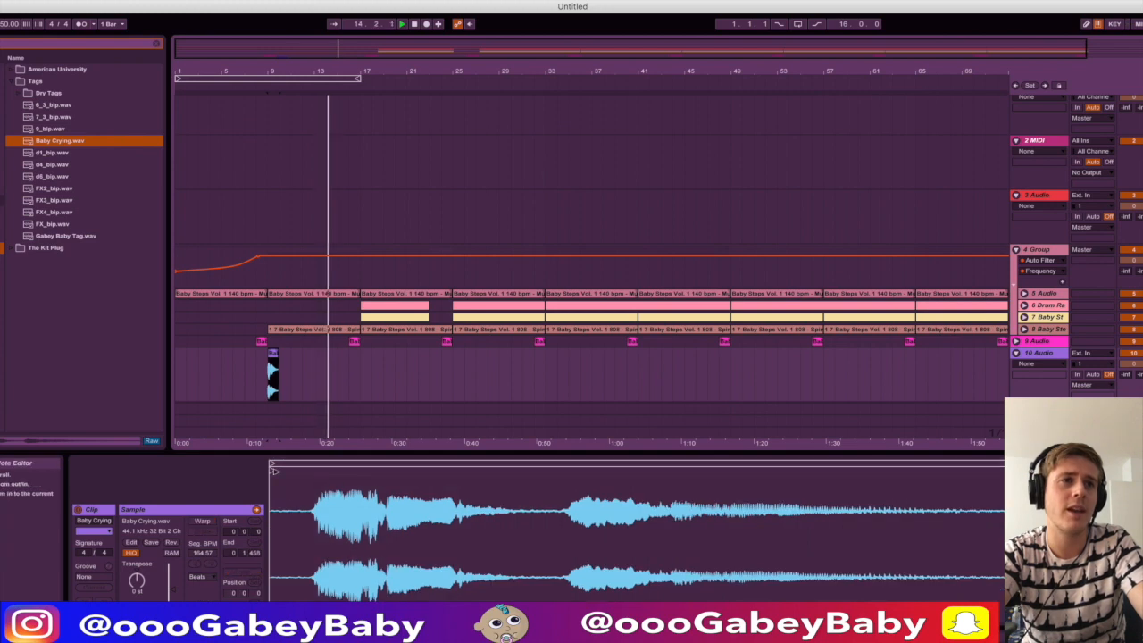
left_click_drag(318, 471, 313, 471)
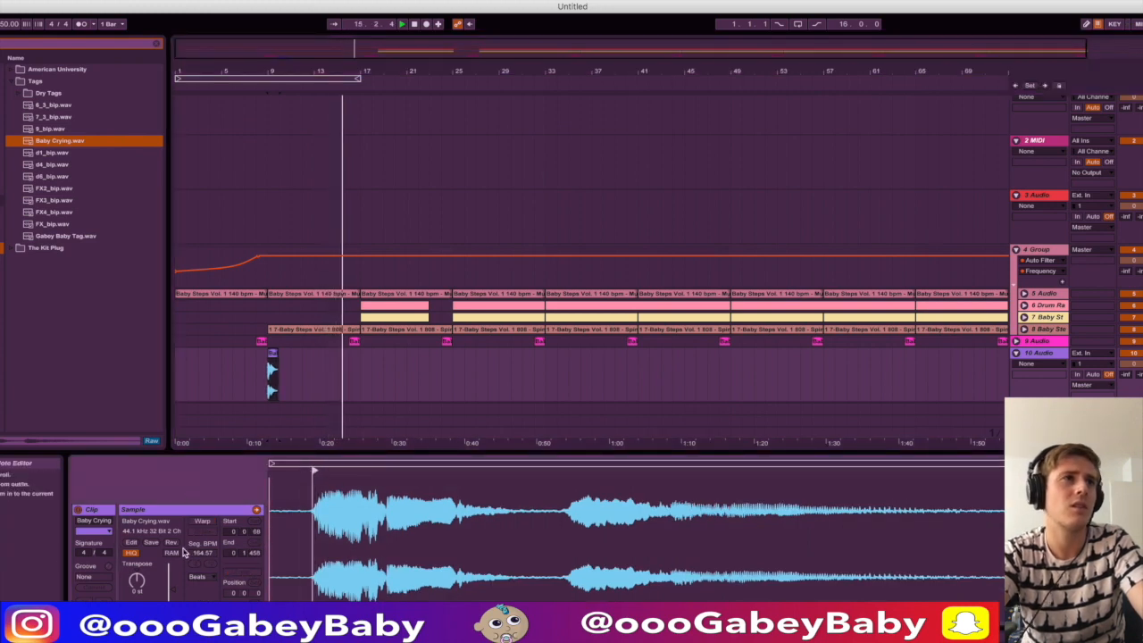
- Place Gabey Baby Tag.wav at bar 16 on its own new audio track and delete its copy from the Baby Crying track
left_click_drag(75, 237, 354, 390)
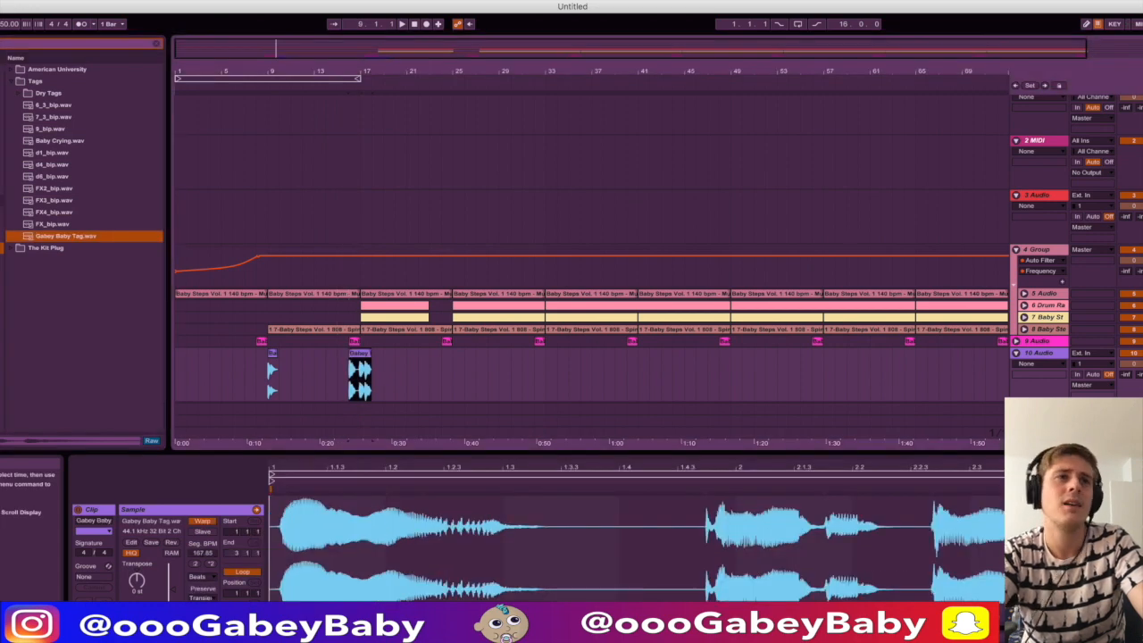
left_click(1016, 354)
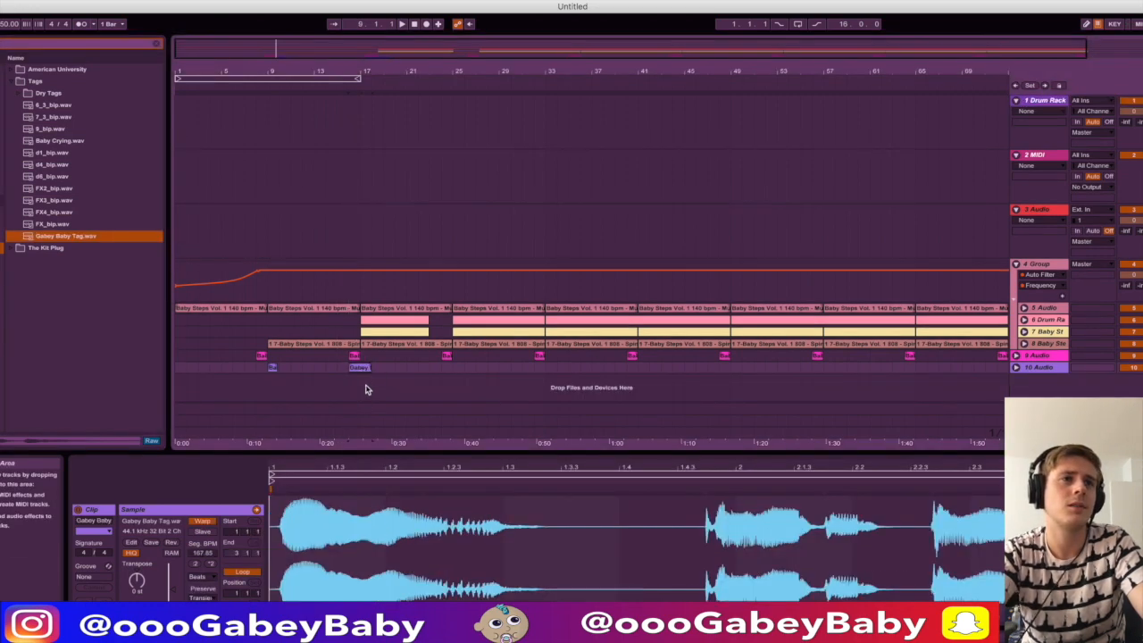
left_click_drag(81, 241, 357, 402)
left_click(359, 342)
key("Delete")
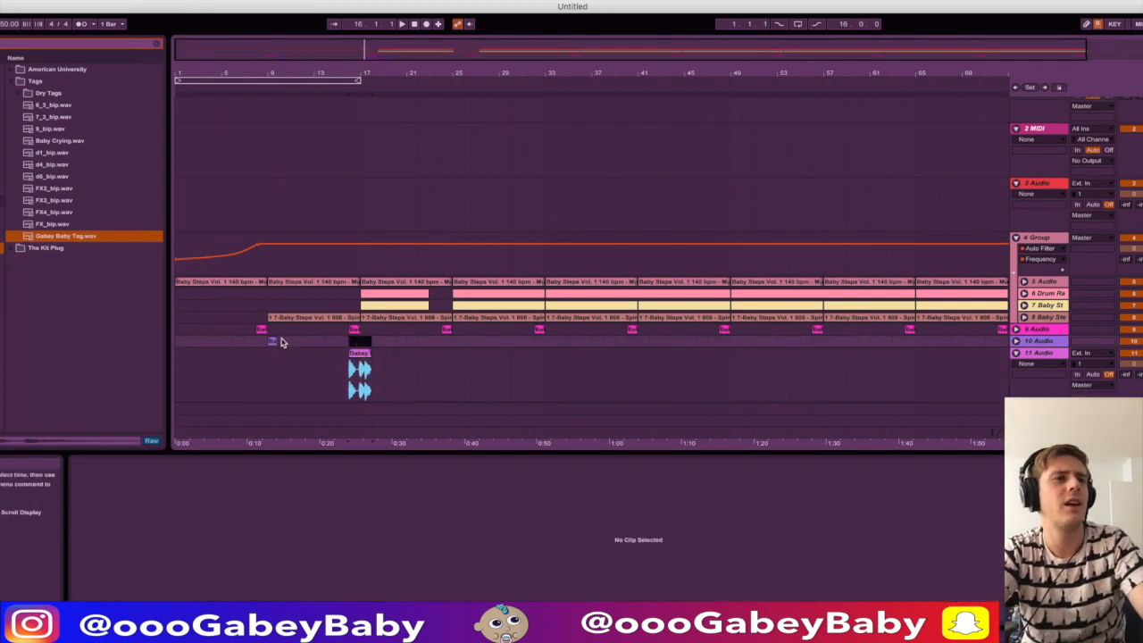
- Add EQ Eight to the Baby Crying track, cutting its lows and the highs above about 3.9 kHz, followed by a Ping Pong Delay
left_click(274, 341)
left_click(273, 341)
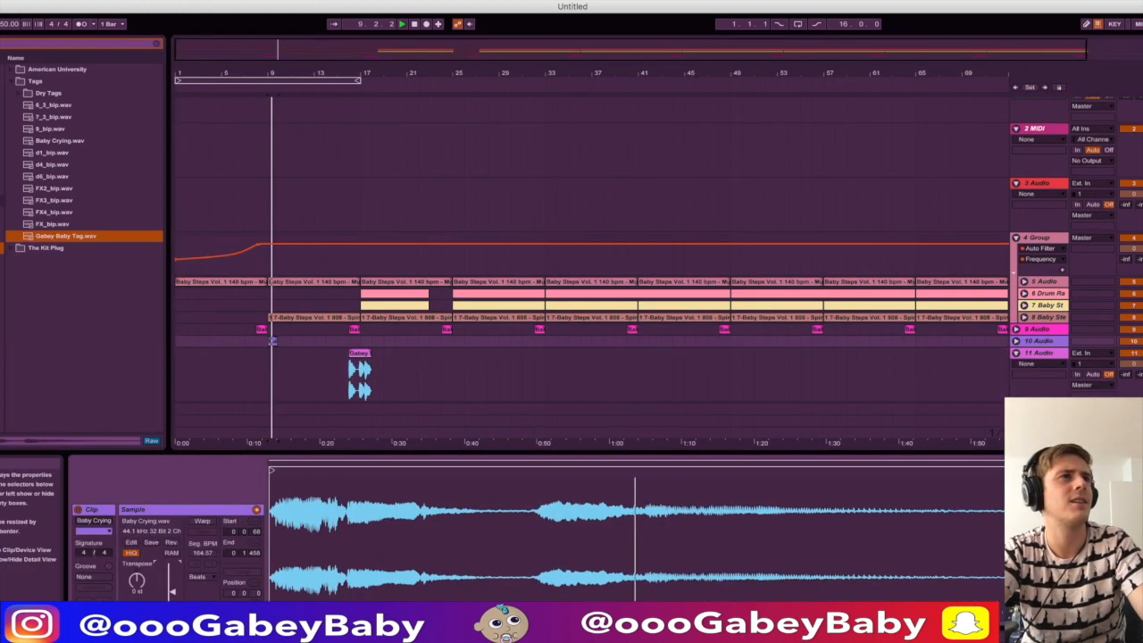
left_click(1, 105)
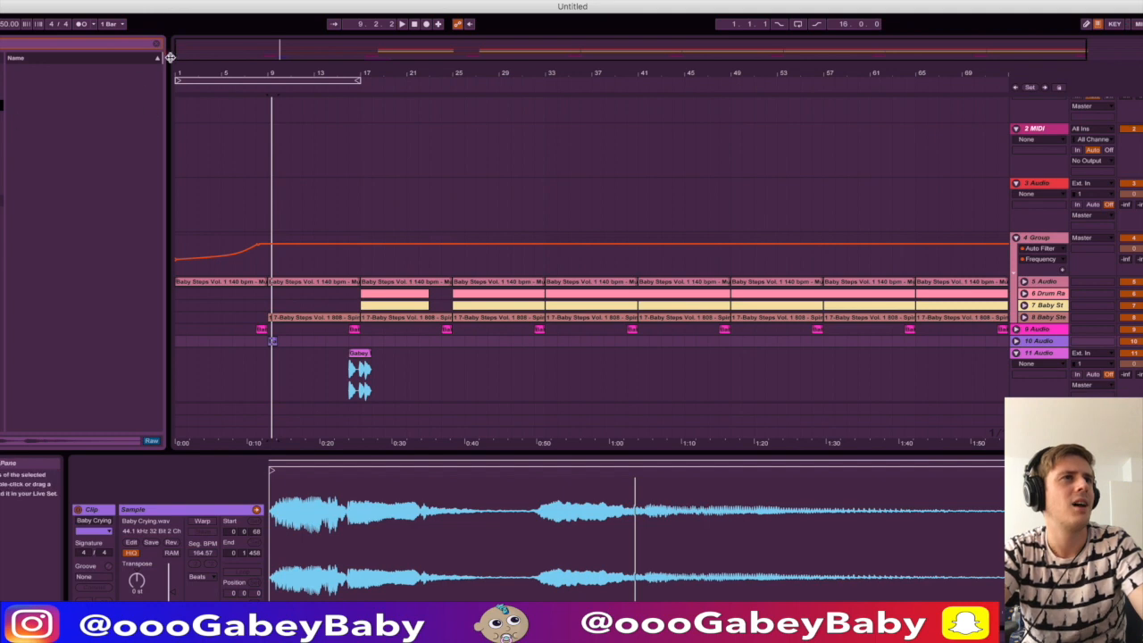
left_click_drag(41, 188, 273, 346)
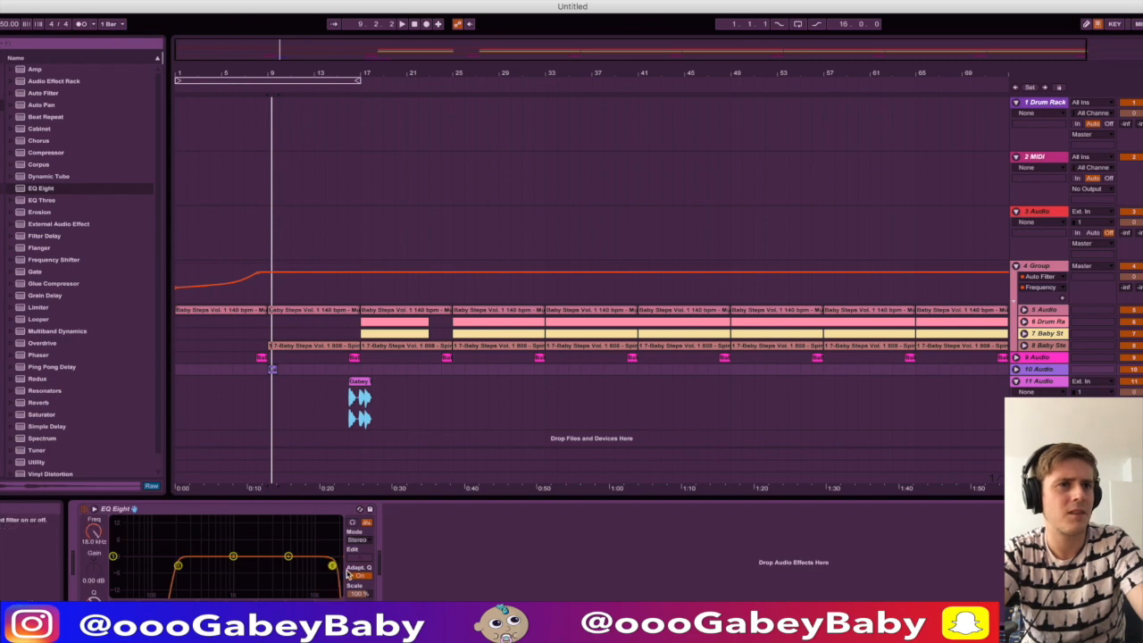
key("space")
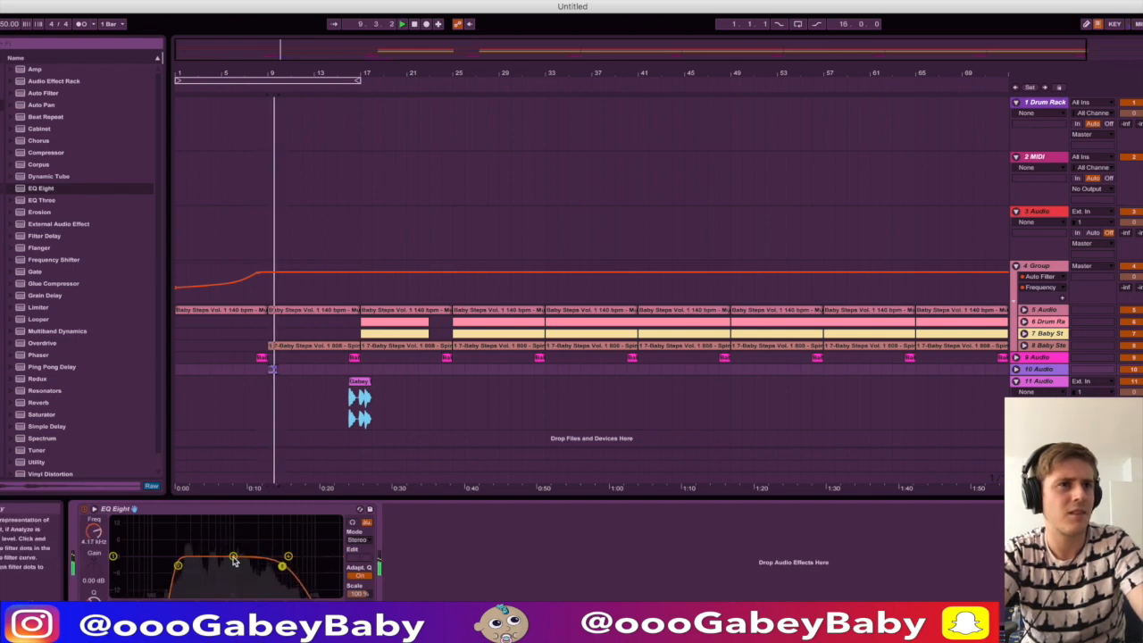
left_click_drag(178, 565, 279, 572)
key("space")
left_click_drag(51, 366, 270, 371)
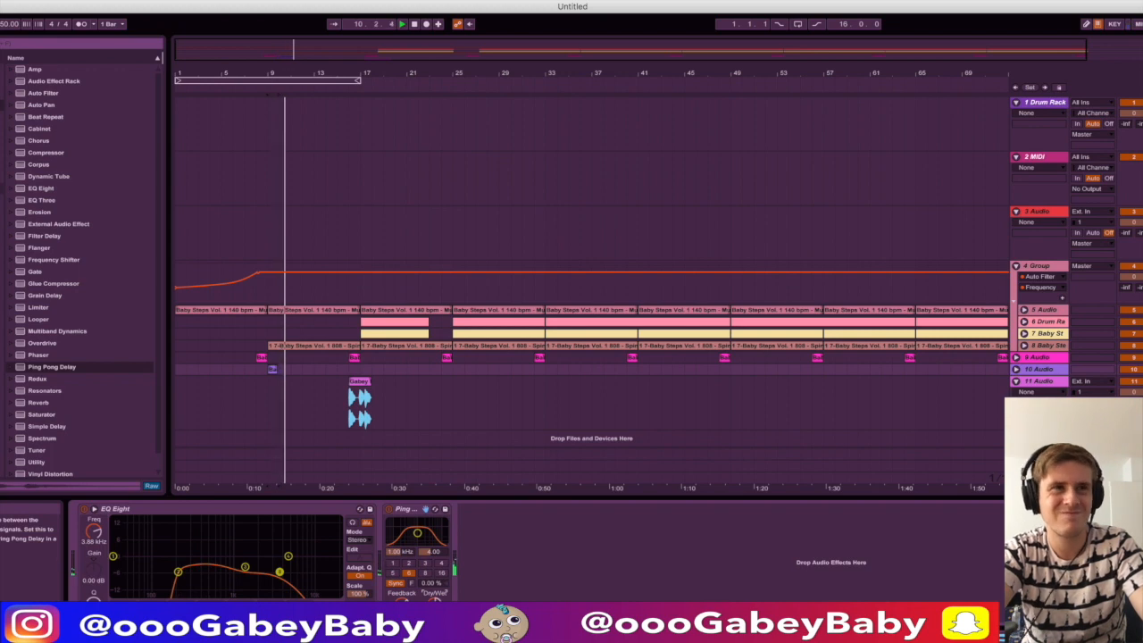
- Move the Gabey Baby Tag clip one bar earlier to start at bar 15 and turn off its warping
left_click_drag(356, 73, 355, 482)
scroll(356, 383, "left", 3)
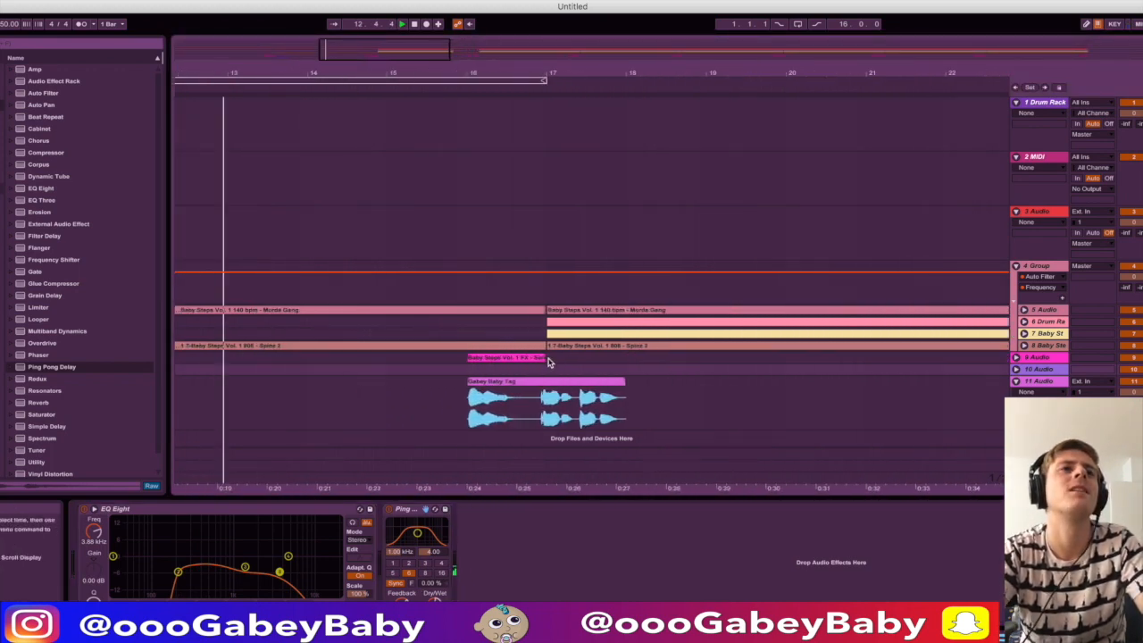
left_click_drag(568, 382, 487, 383)
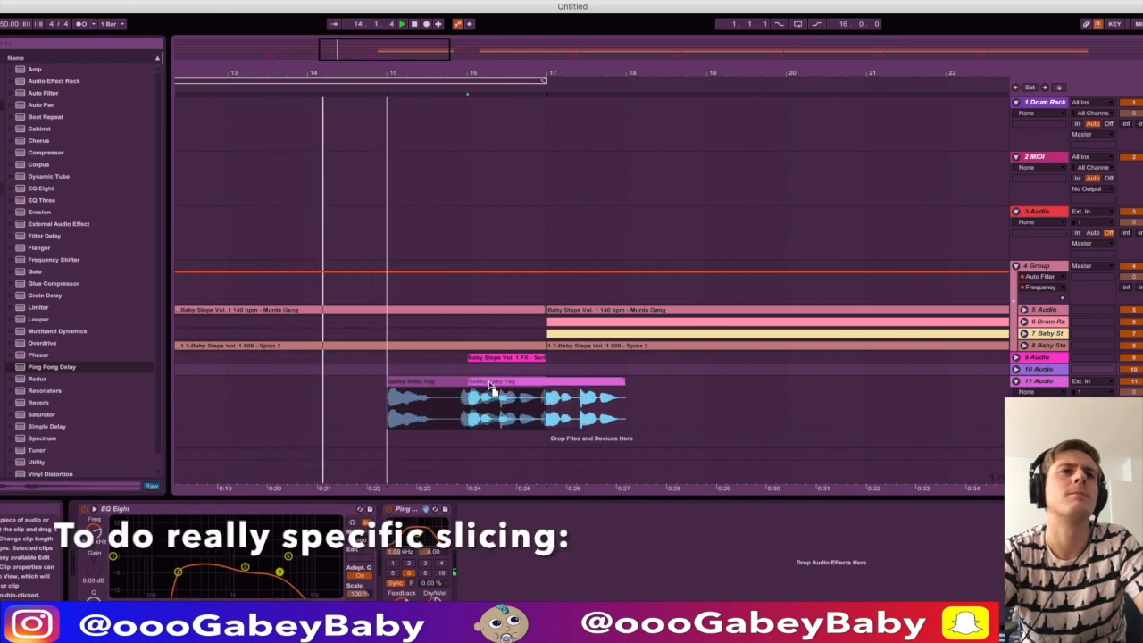
double_click(416, 382)
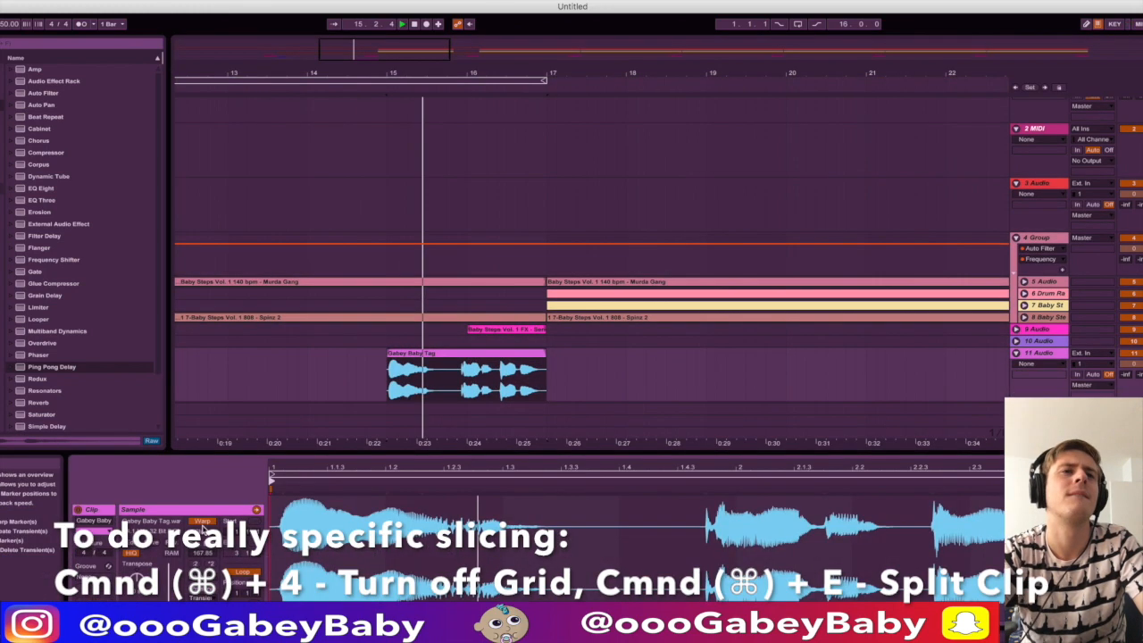
left_click(202, 522)
- Split the Gabey Baby Tag clip in the pause before bar 16 and shift the second part so its last word lands at bar 17
left_click(451, 388)
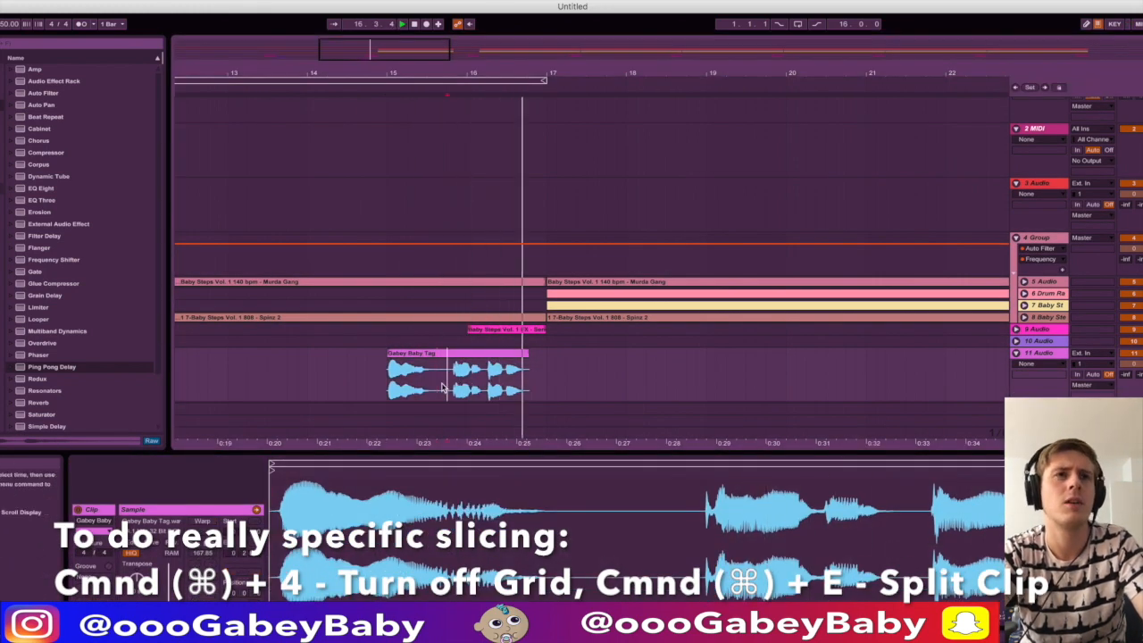
key("super+e")
left_click_drag(455, 384, 515, 384)
left_click_drag(572, 71, 572, 143)
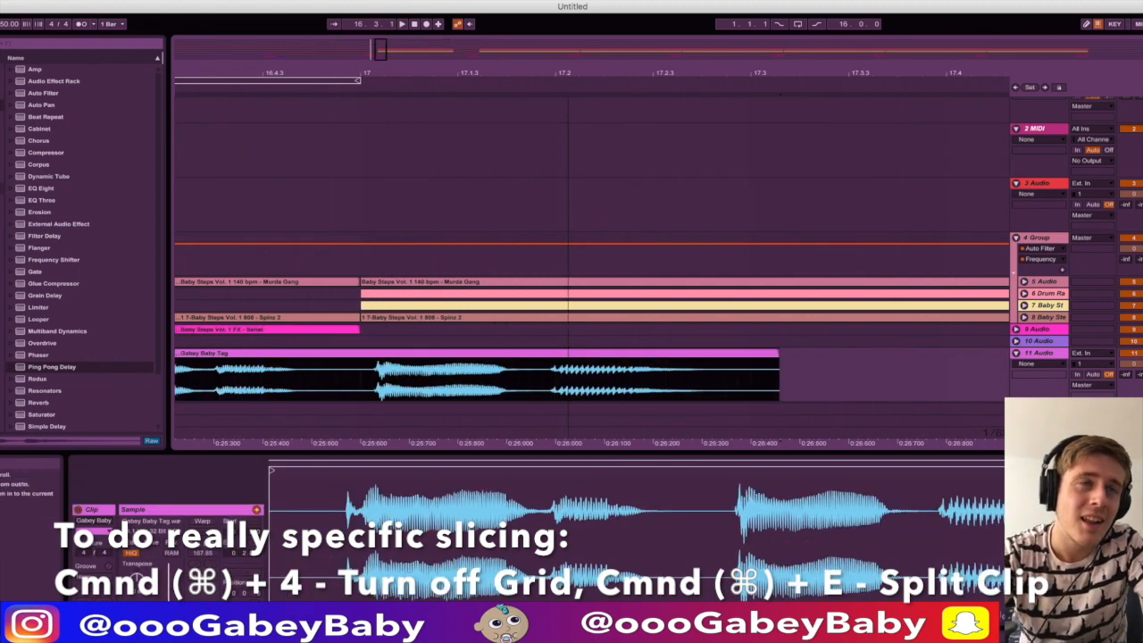
left_click_drag(355, 76, 409, 365)
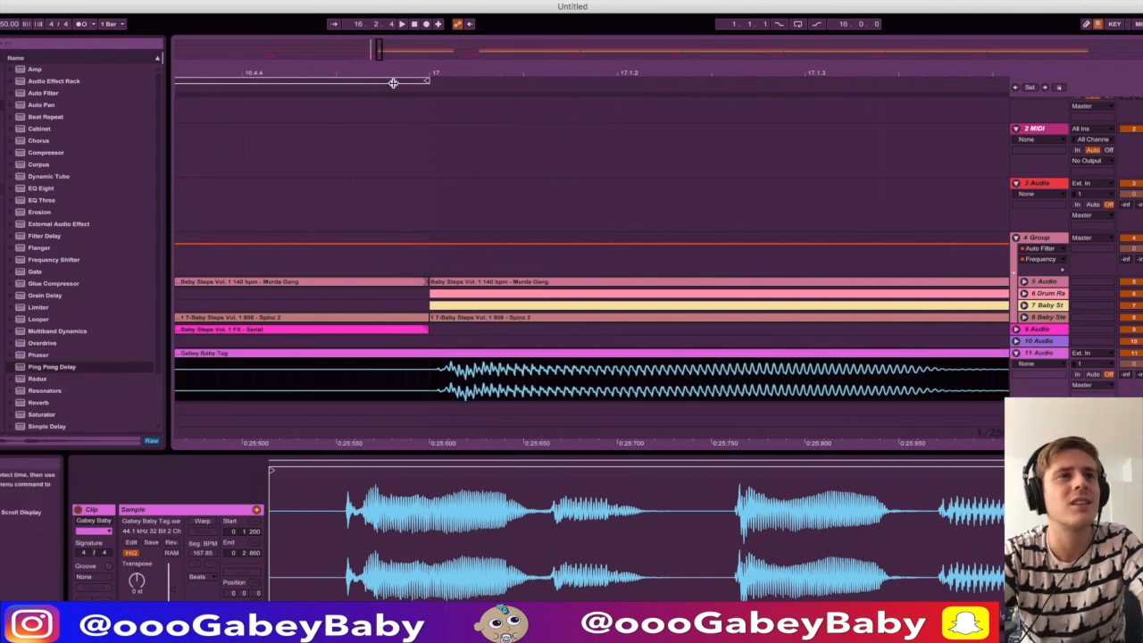
key("minus")
key("minus")
key("minus")
- Play back the two tag clips and add Ping Pong Delay to their track with a delay time of 4 sixteenths
left_click(294, 386)
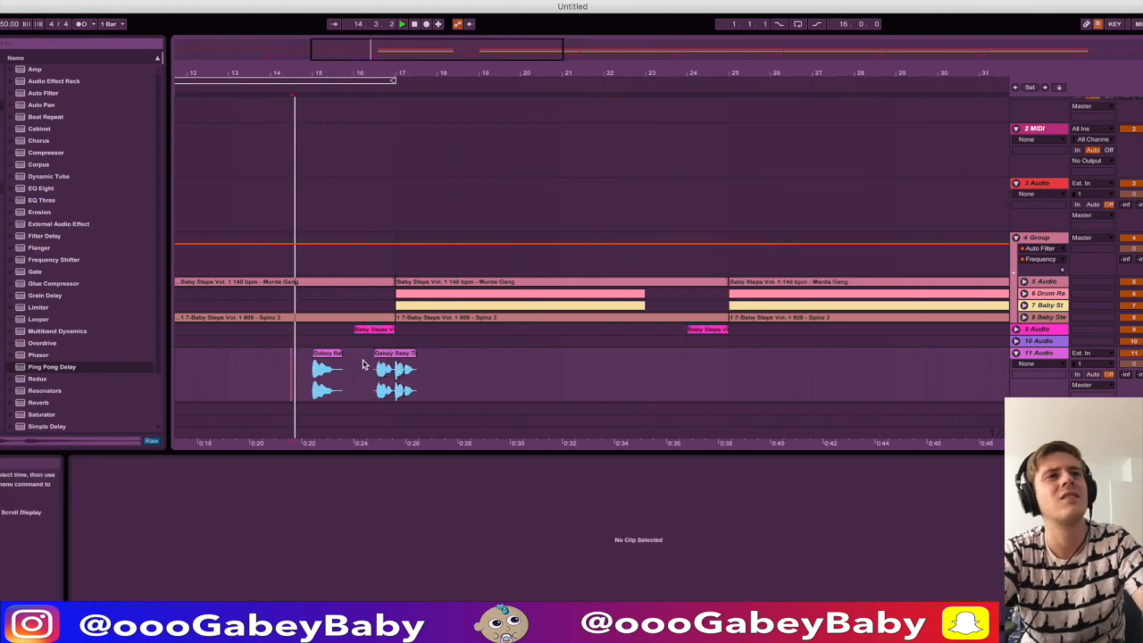
left_click(335, 353)
left_click(379, 353, "shift")
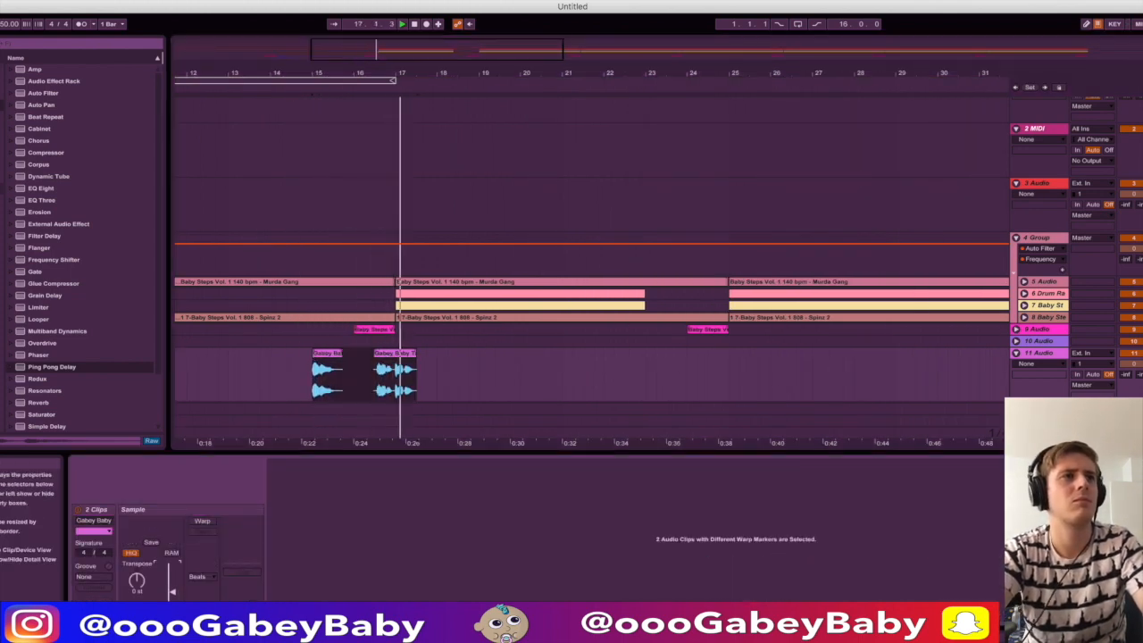
left_click(64, 356)
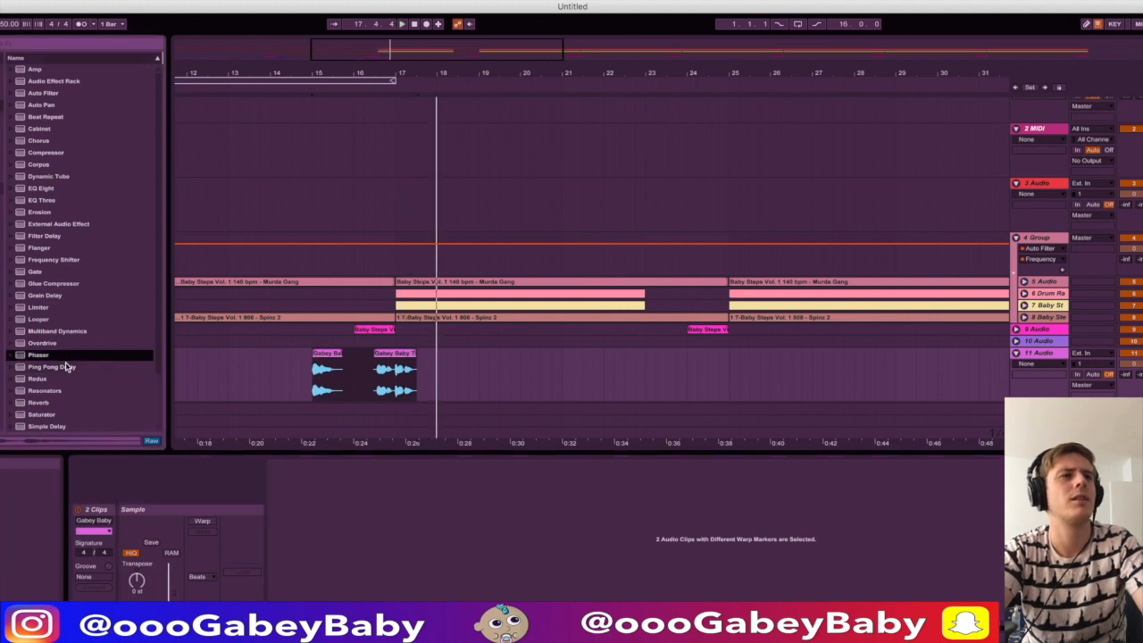
left_click(67, 366)
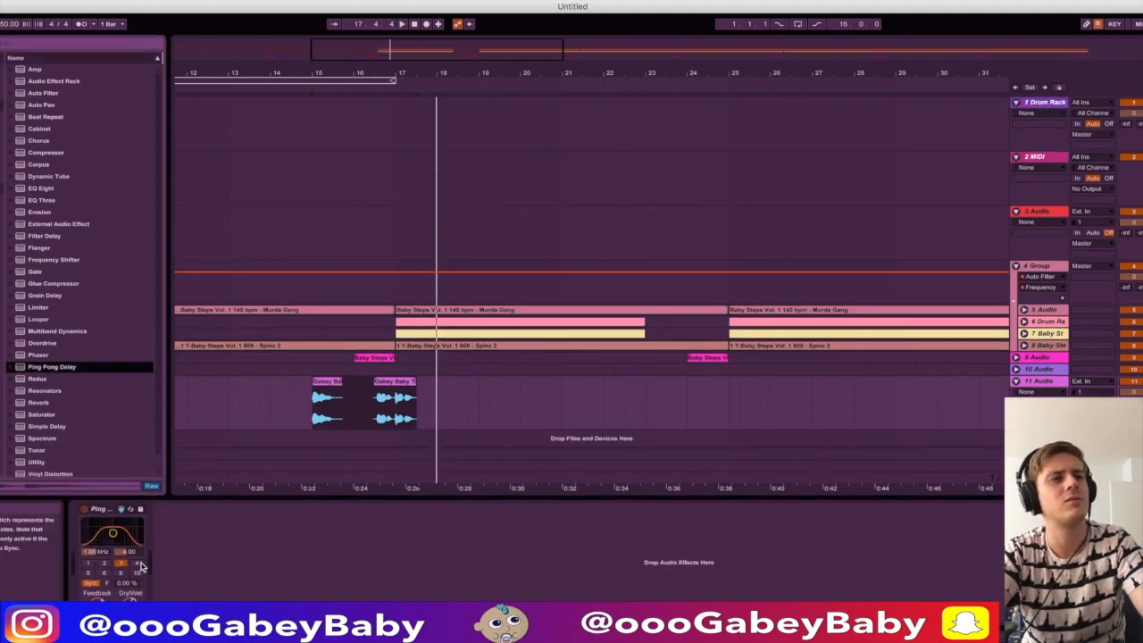
left_click(139, 563)
key("space")
- Centre the tag delay's filter at about 2.77 kHz, automate the device off from bar 15 to 17 and set its delay time to 8 sixteenths
left_click_drag(113, 533, 122, 535)
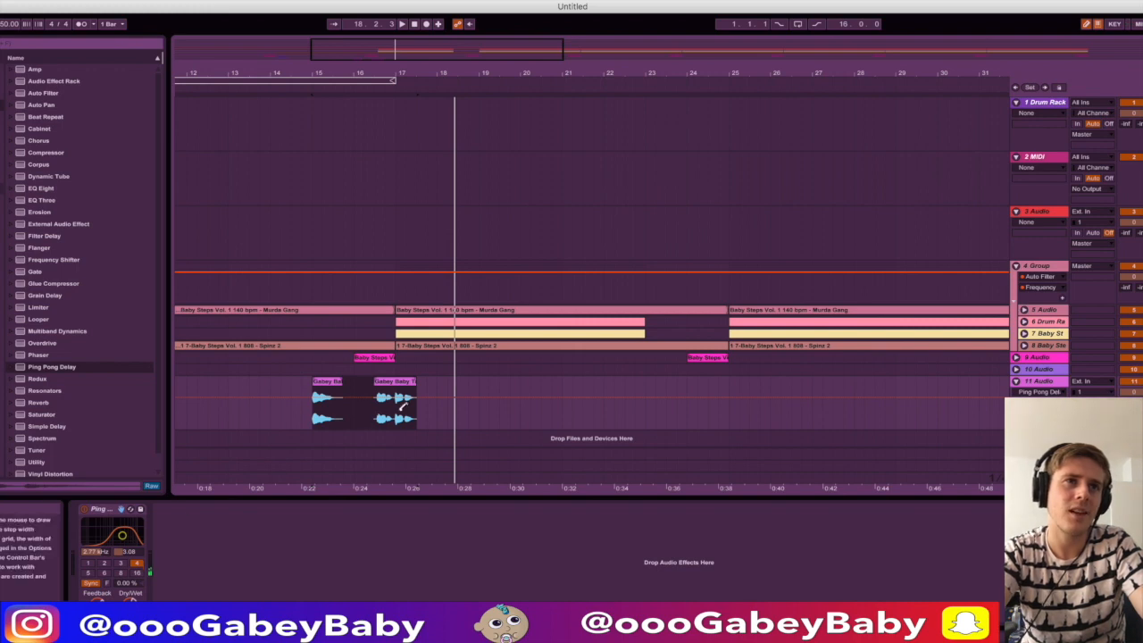
left_click_drag(394, 413, 320, 440)
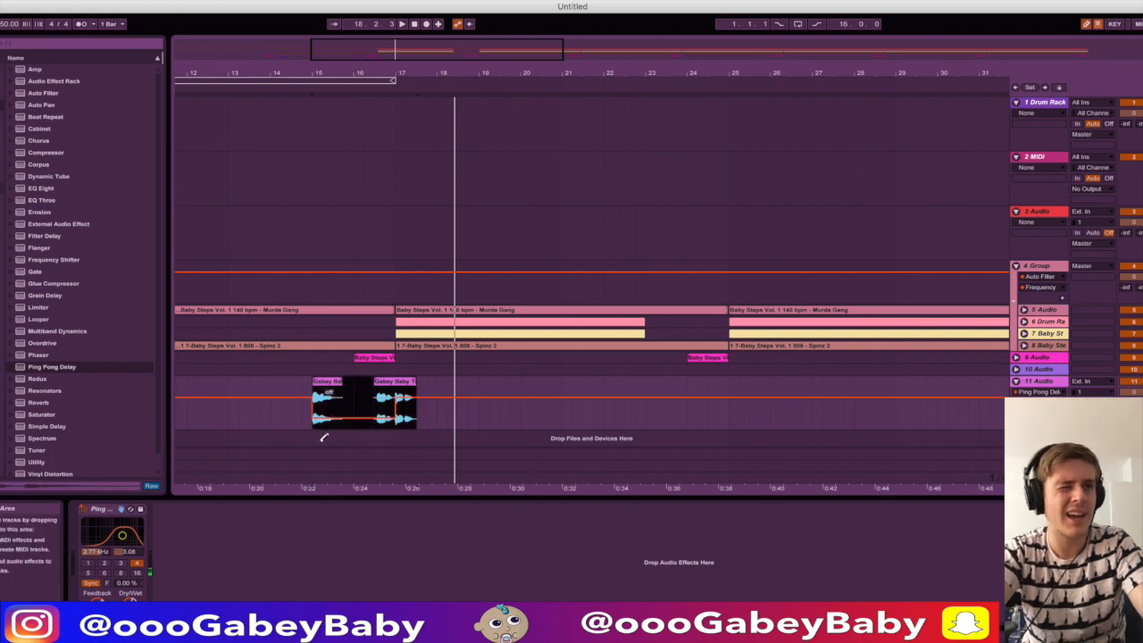
left_click(119, 573)
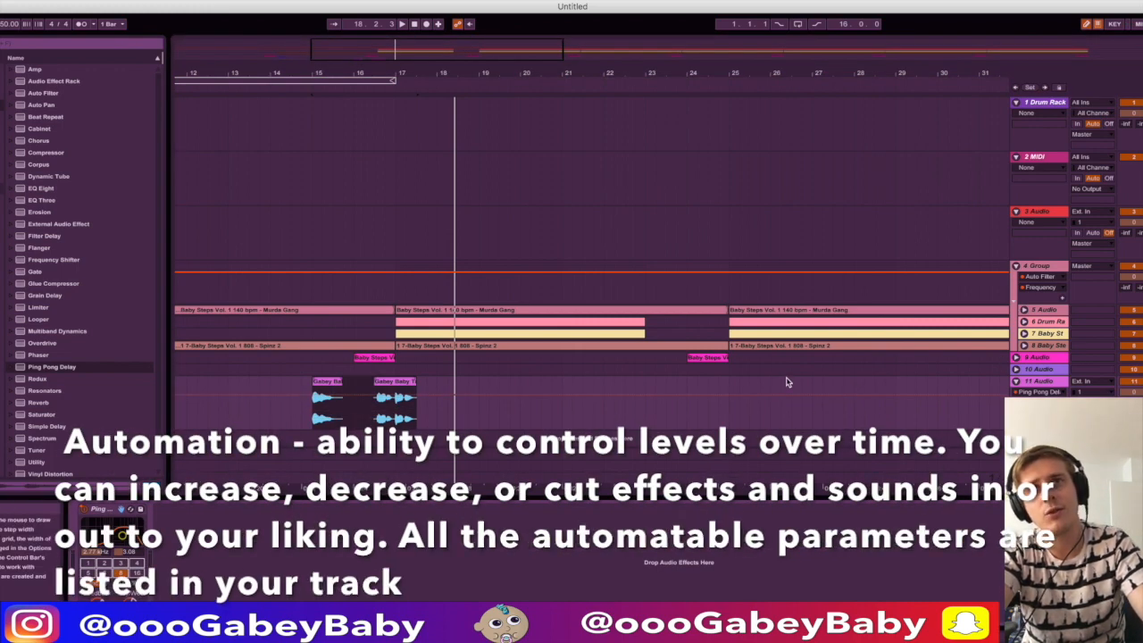
- Unfold the 5 Audio melody track and look through the automatable EQ Eight parameters listed for it
left_click(1024, 309)
left_click(1040, 330)
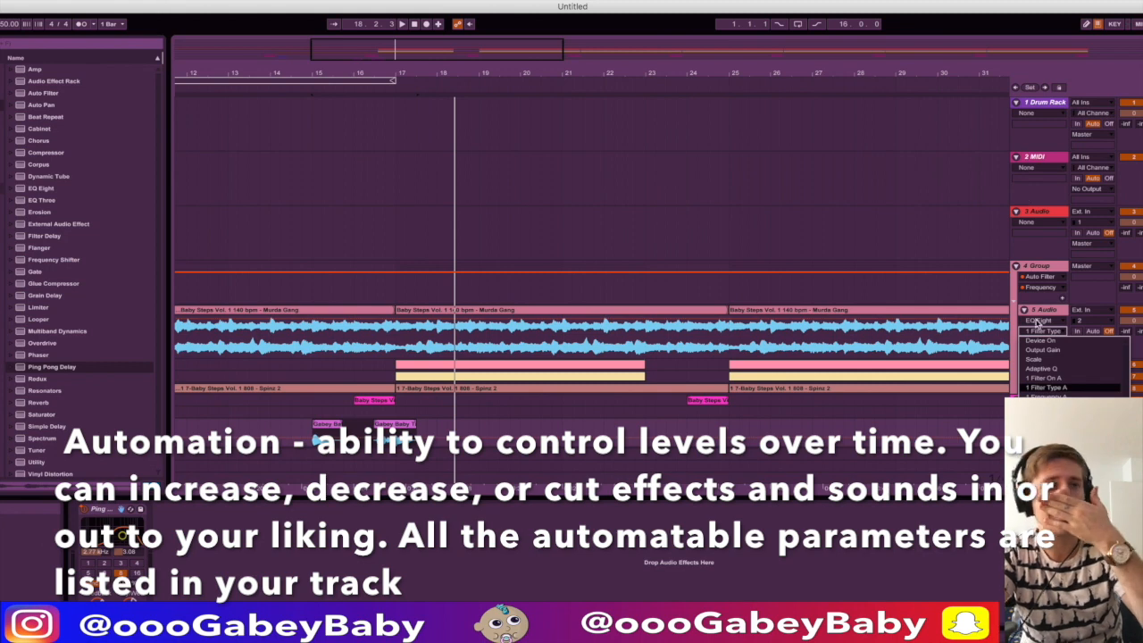
left_click(1049, 331)
scroll(955, 385, "down", 2)
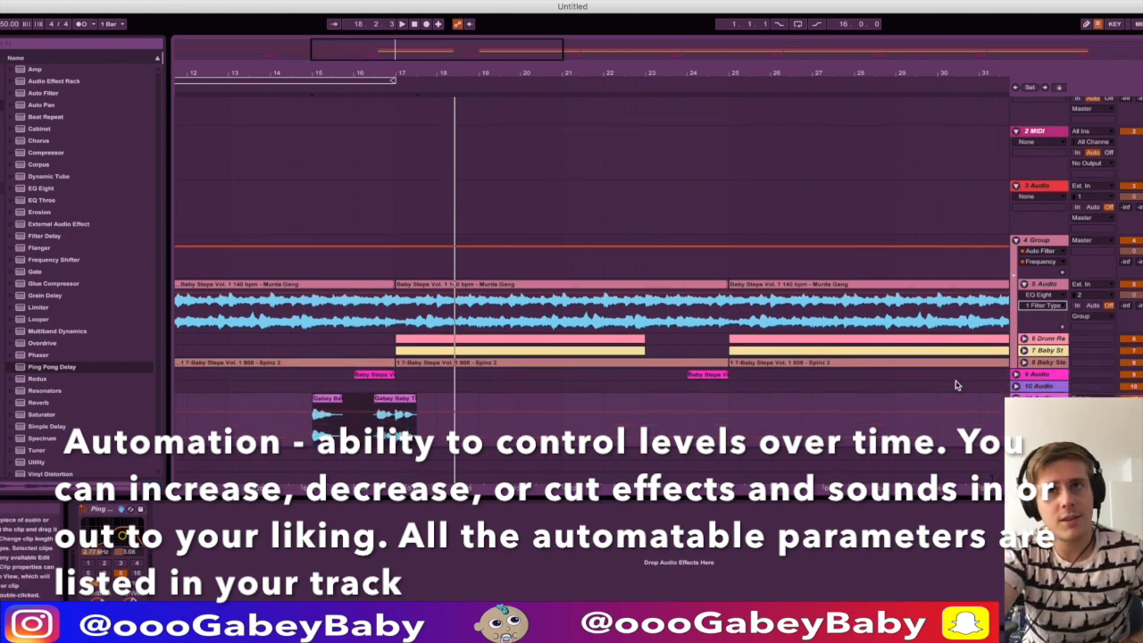
- Extend the Ping Pong Delay's off automation on the tag track back before bar 15 and play from about bar 14
left_click(353, 437)
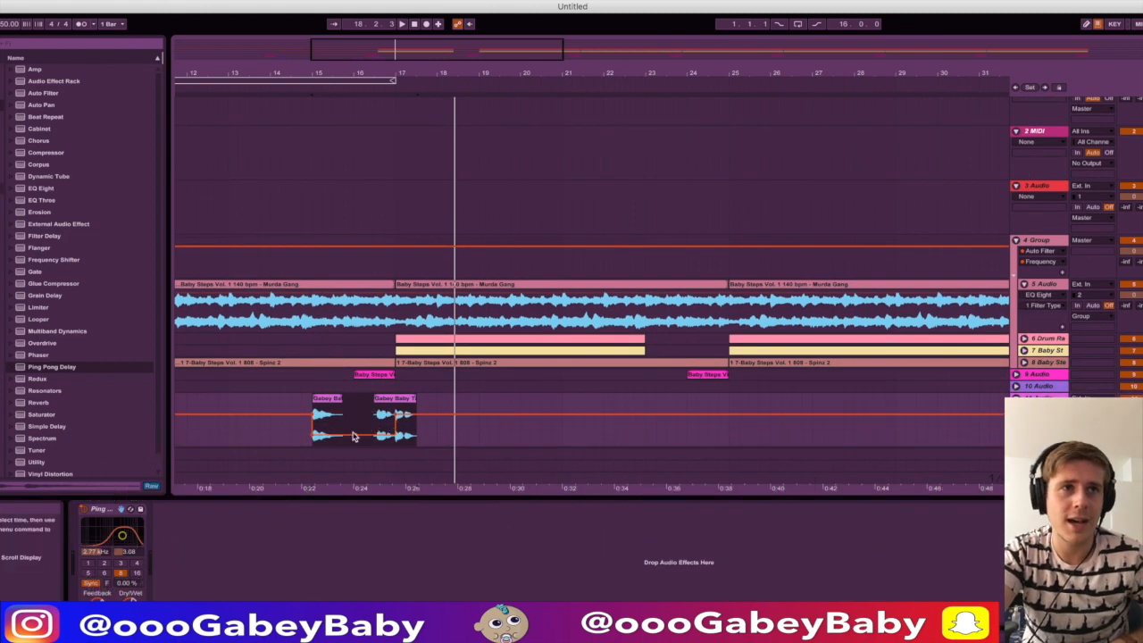
left_click(312, 415)
left_click_drag(303, 421, 396, 427)
left_click(289, 417)
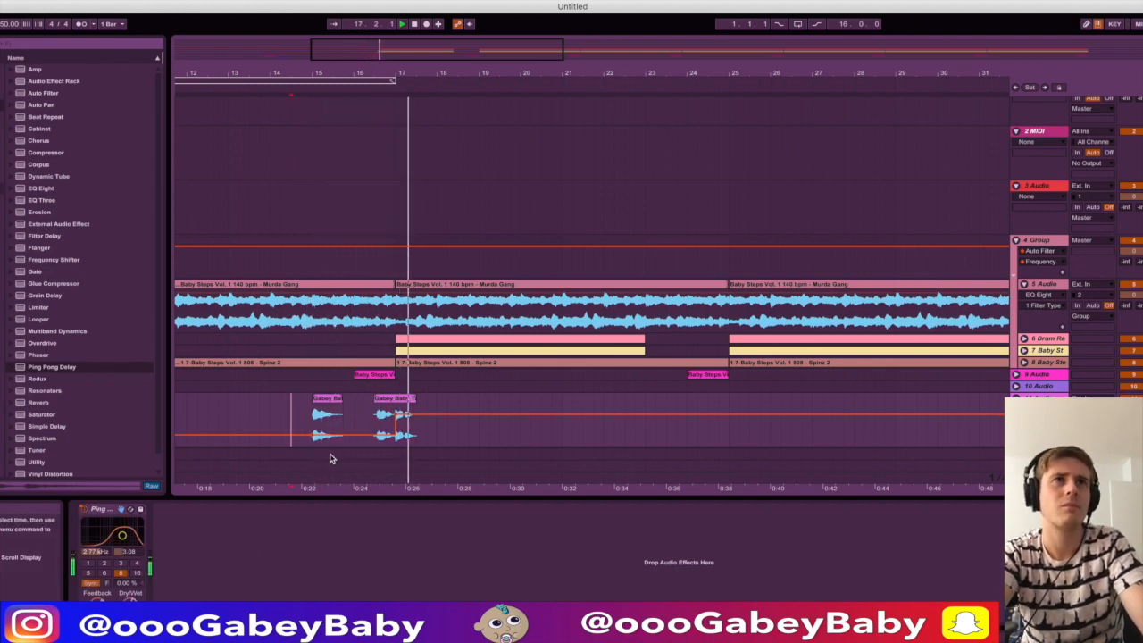
- Listen to the beat across the full arrangement and fold the Gabey Baby Tag track
left_click_drag(630, 77, 423, 76)
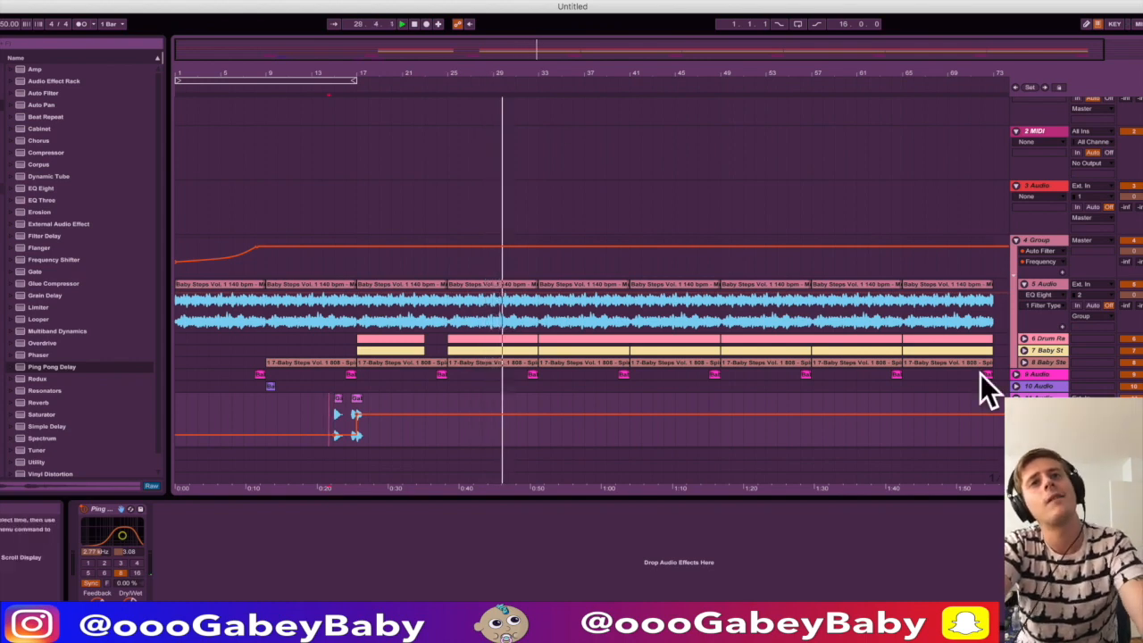
scroll(460, 354, "up", 1)
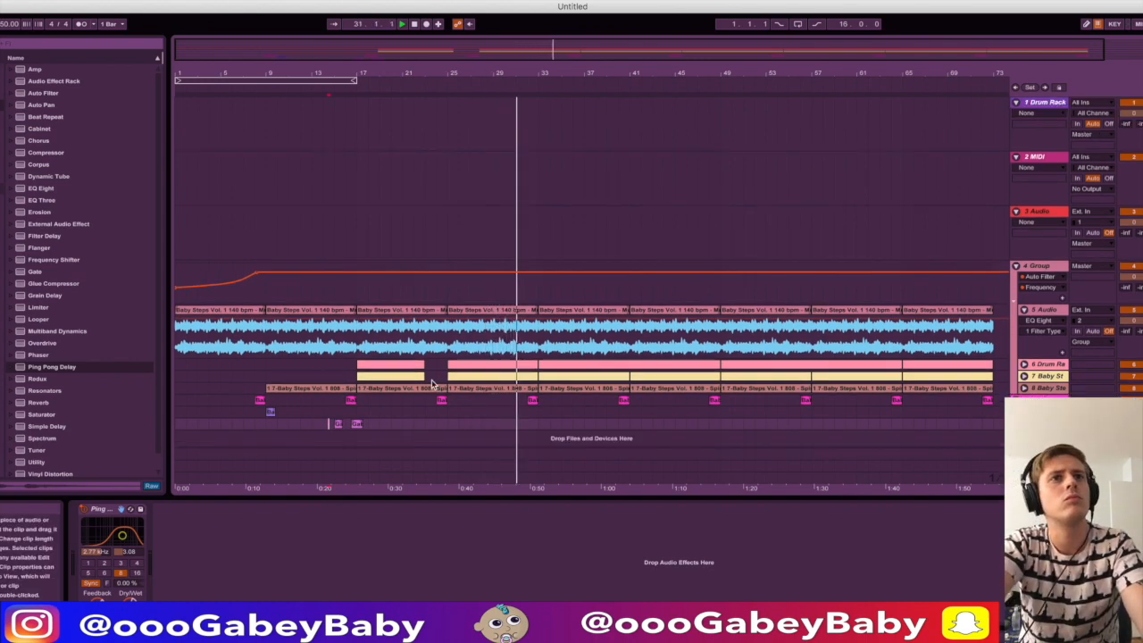
left_click(460, 354)
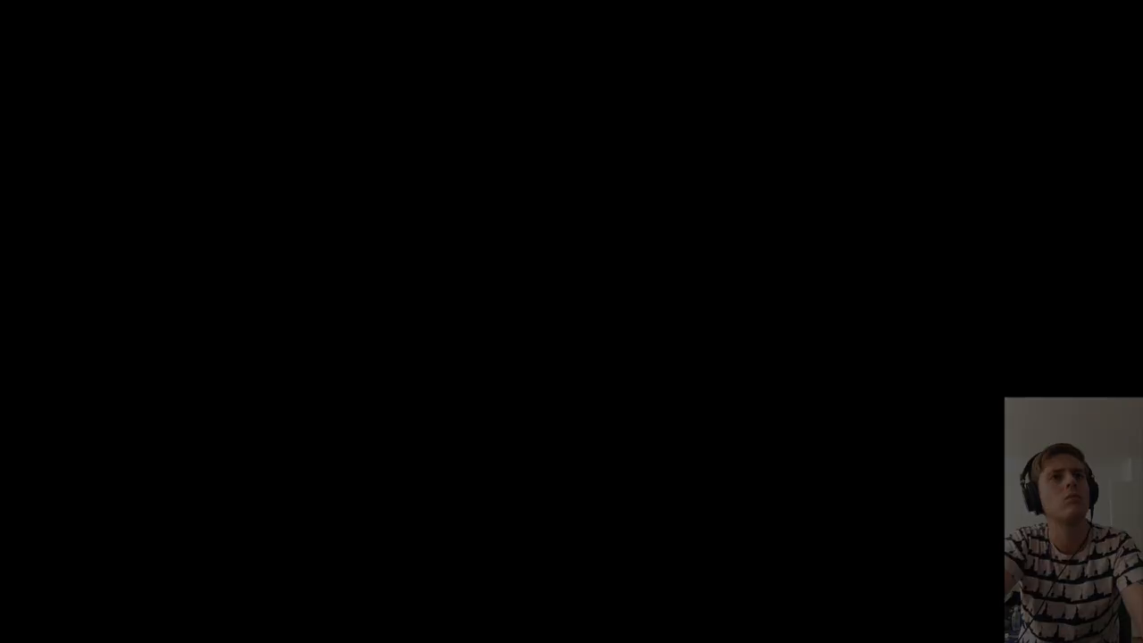